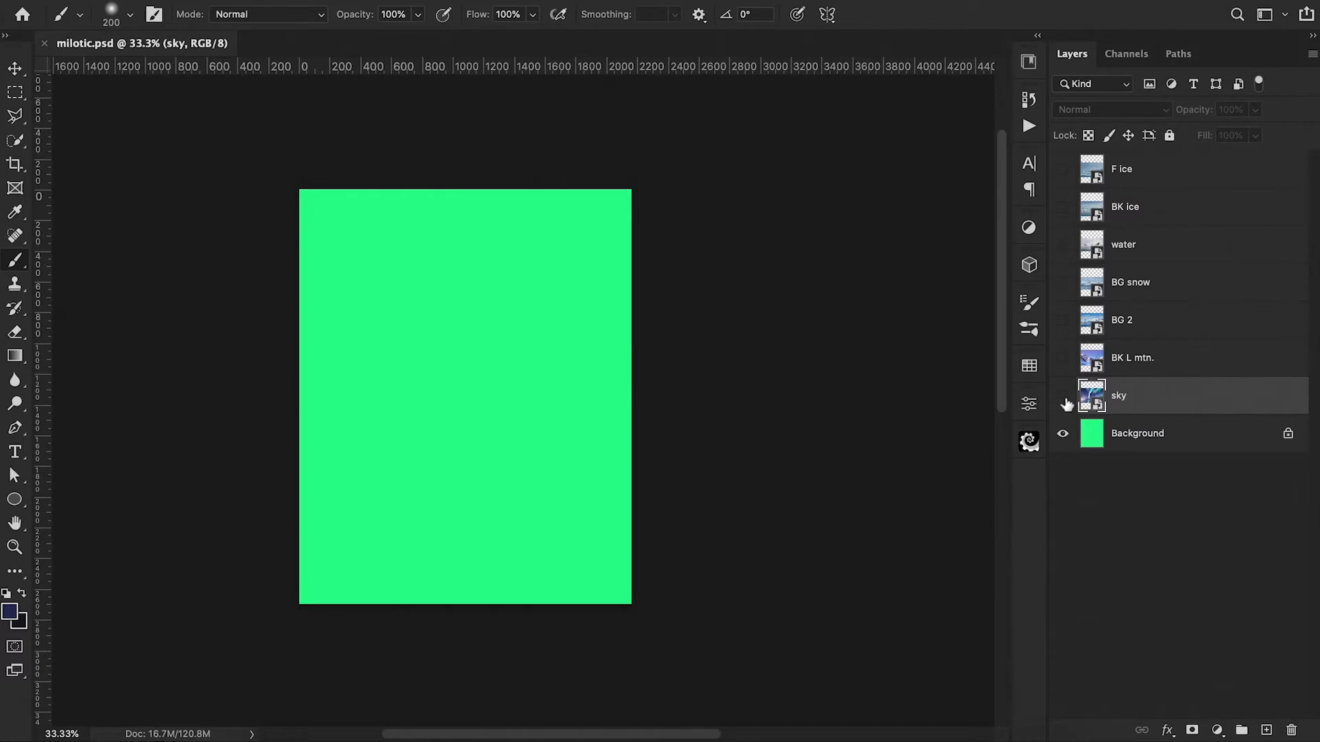
Step: Preview the stock image layers one by one from sky up to F ice, and hide them all again
{"action": "left_click", "coordinate": [1063, 397]}
{"action": "left_click", "coordinate": [1063, 361]}
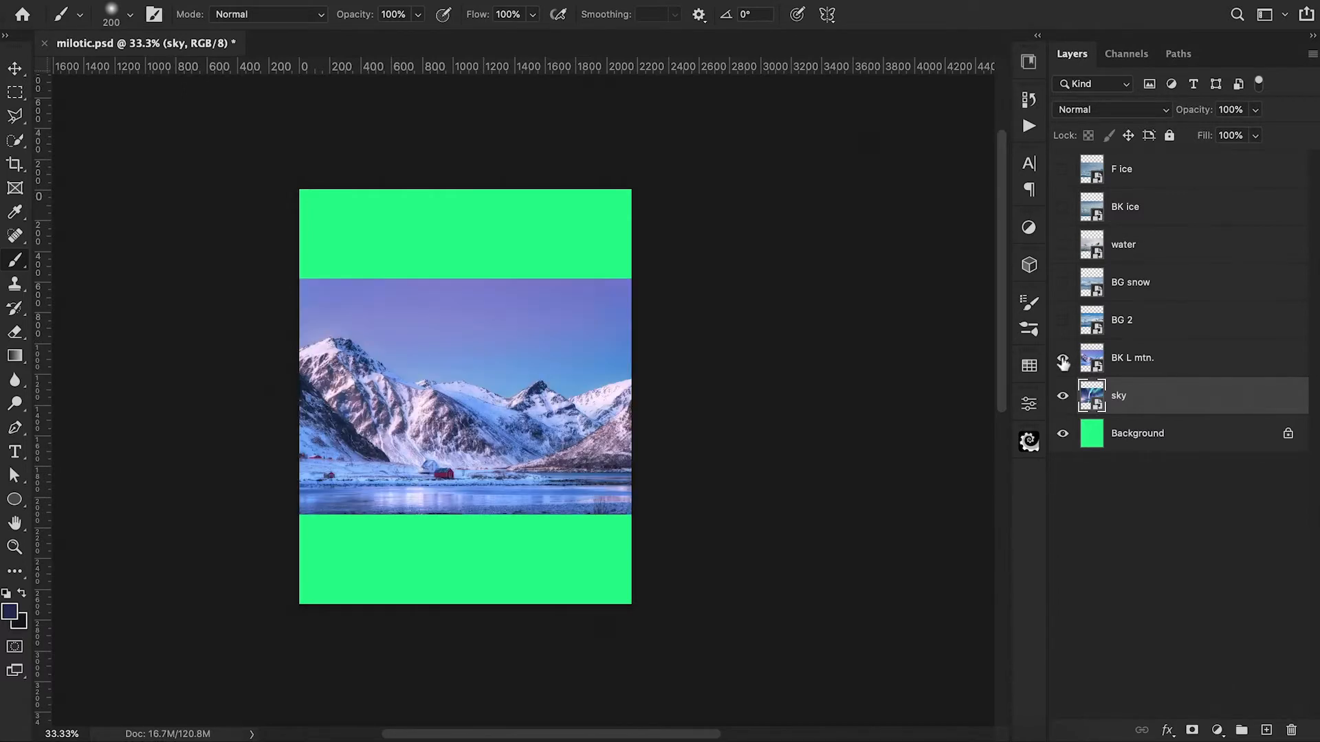
{"action": "left_click", "coordinate": [1062, 321]}
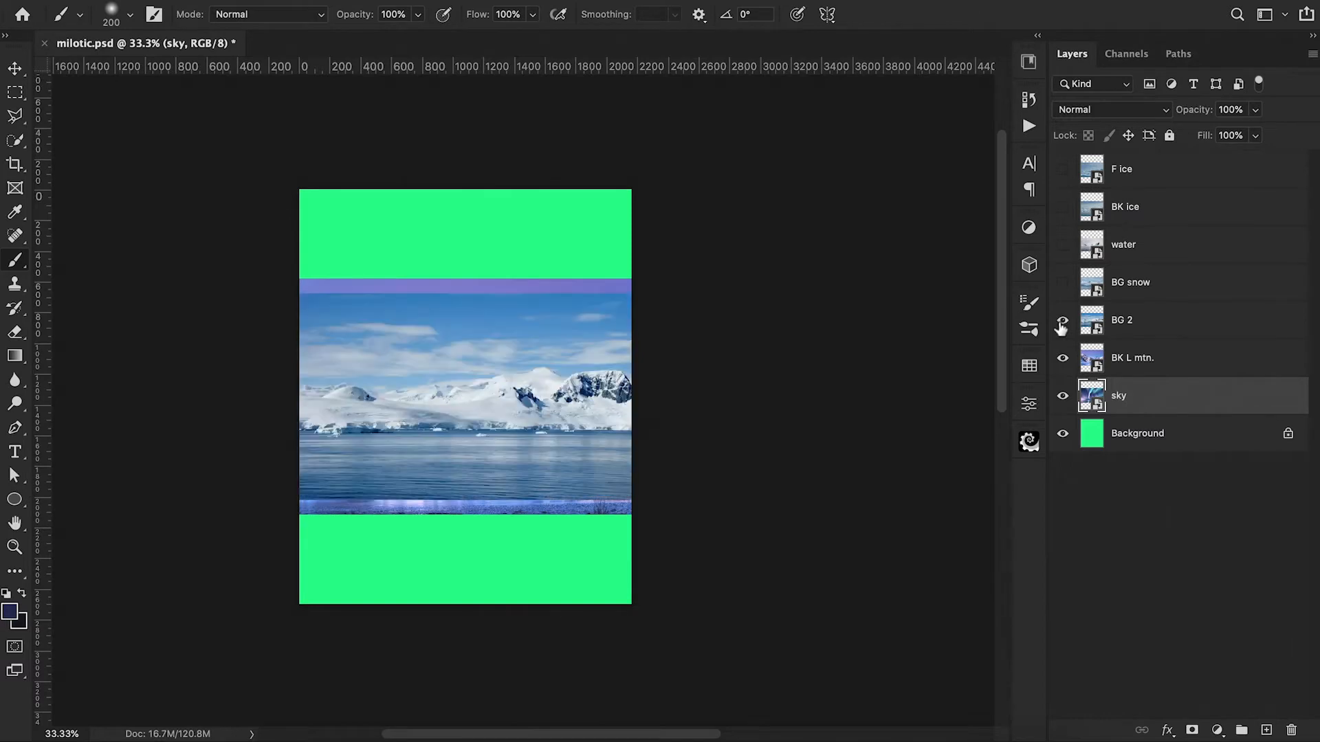
{"action": "left_click", "coordinate": [1061, 284]}
{"action": "left_click", "coordinate": [1063, 246]}
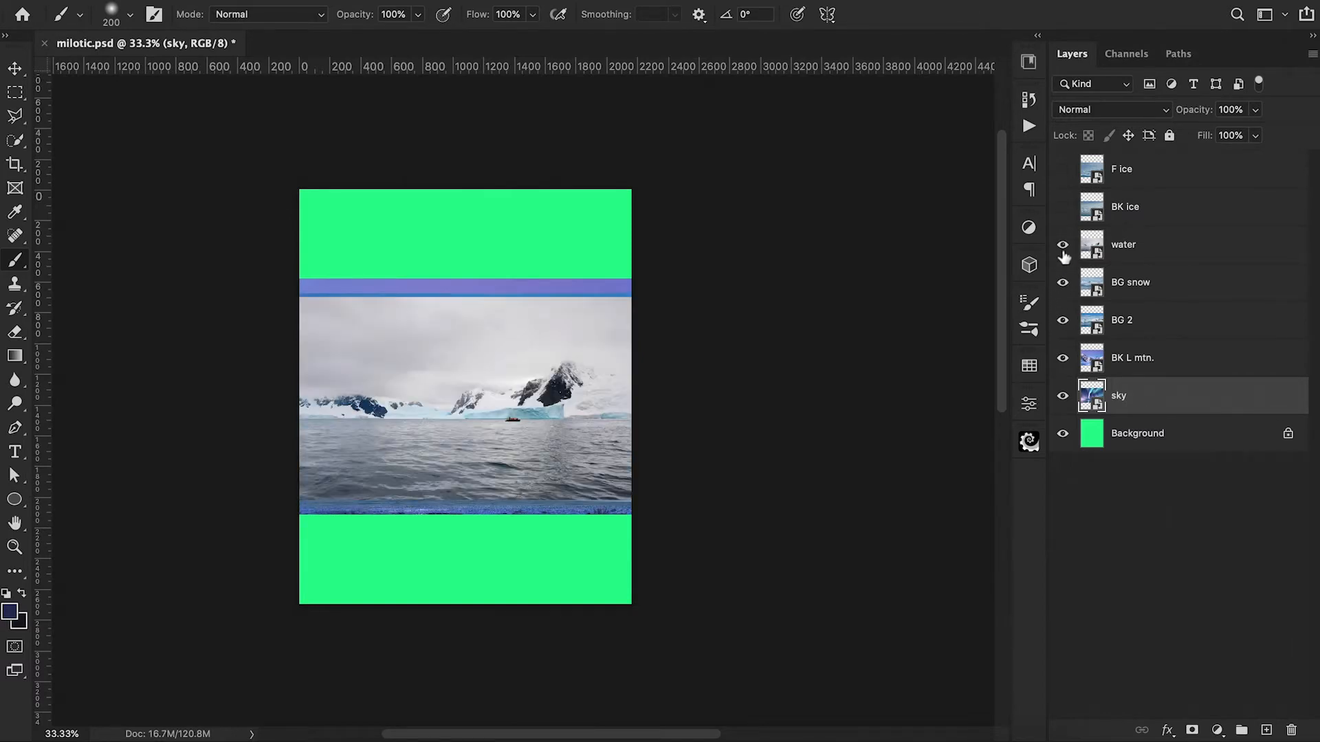
{"action": "left_click", "coordinate": [1062, 208]}
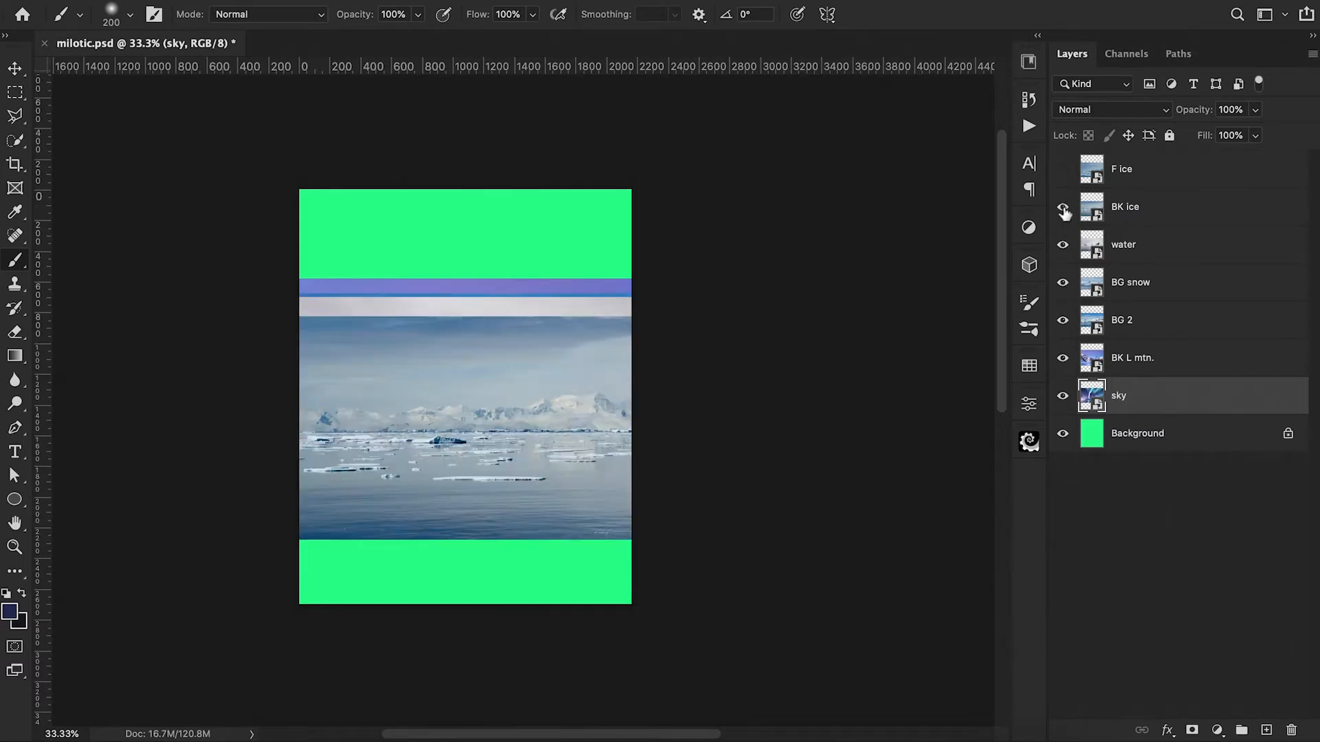
{"action": "left_click", "coordinate": [1063, 172]}
{"action": "left_click", "coordinate": [1063, 172]}
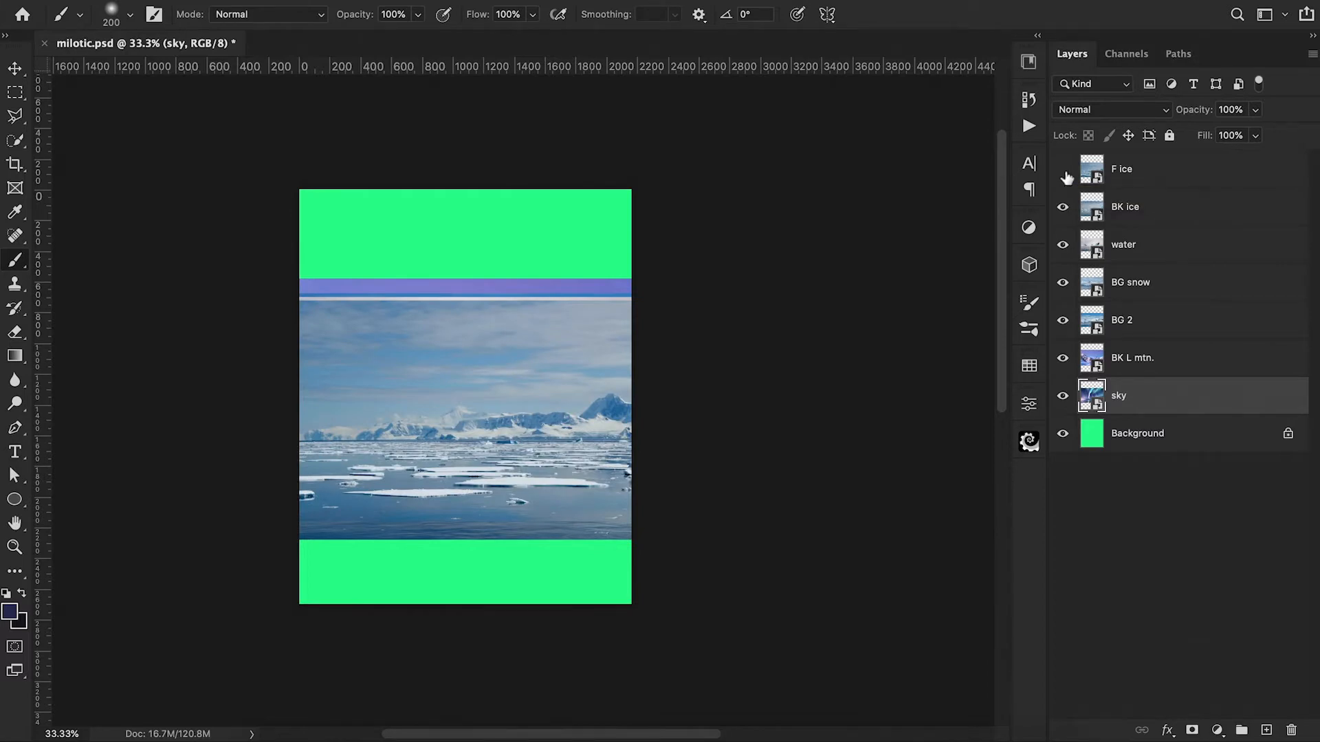
{"action": "left_click", "coordinate": [1062, 364]}
{"action": "left_click", "coordinate": [1063, 396]}
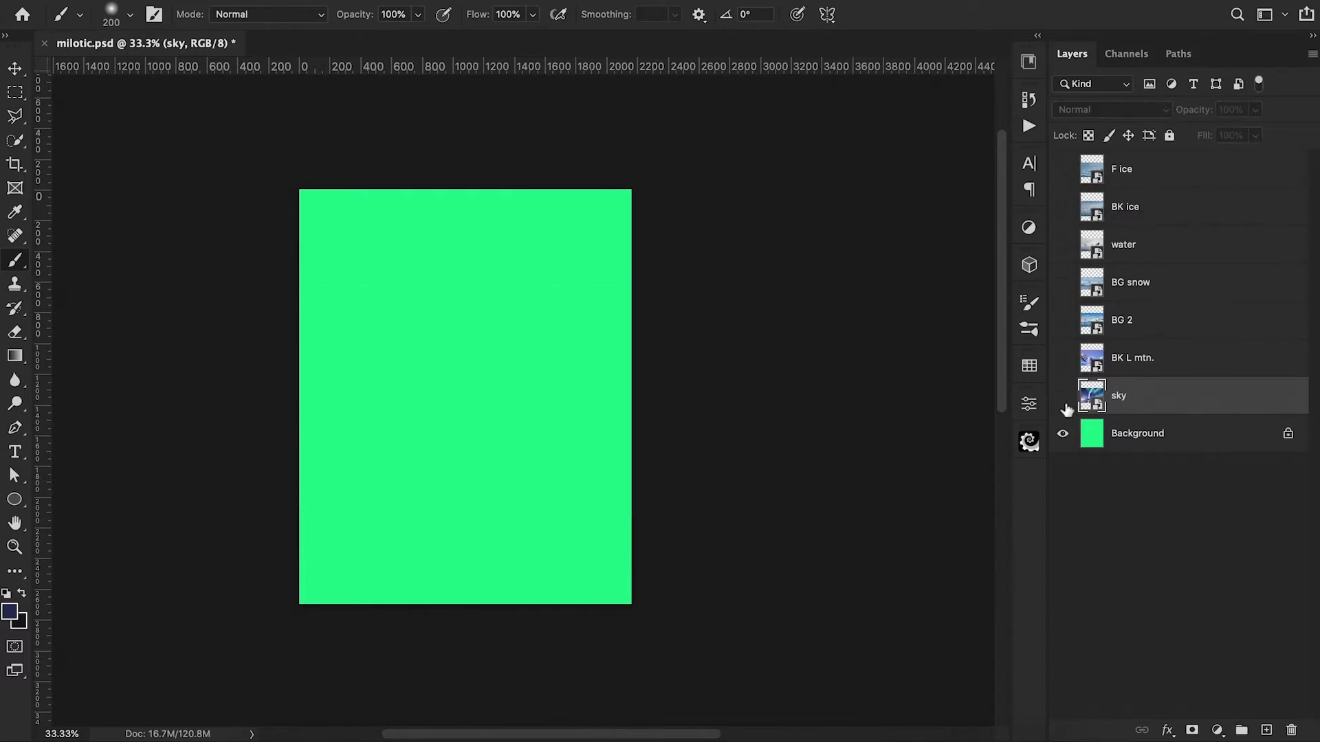
Step: Show the water layer, scale it up to about 235% and position it so the photo fills the canvas
{"action": "left_click", "coordinate": [1063, 246]}
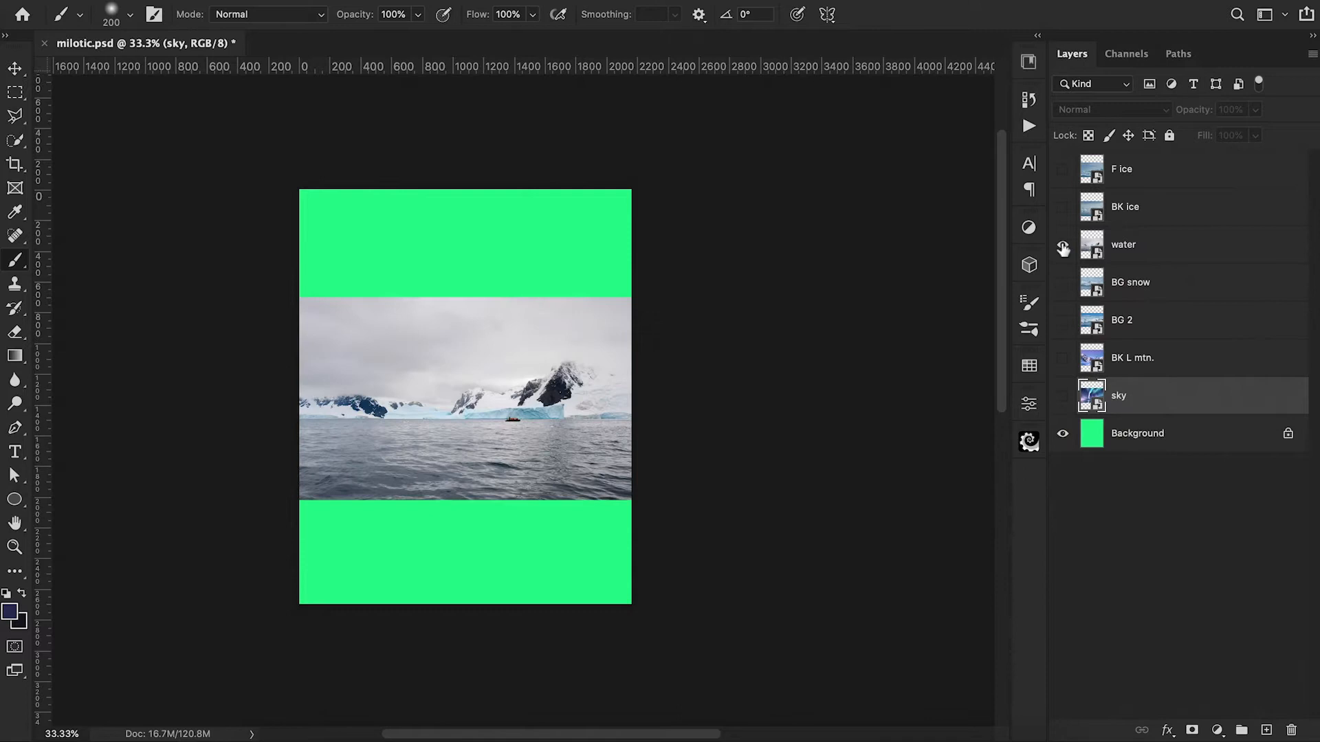
{"action": "left_click", "coordinate": [1168, 253]}
{"action": "key", "text": "ctrl+t"}
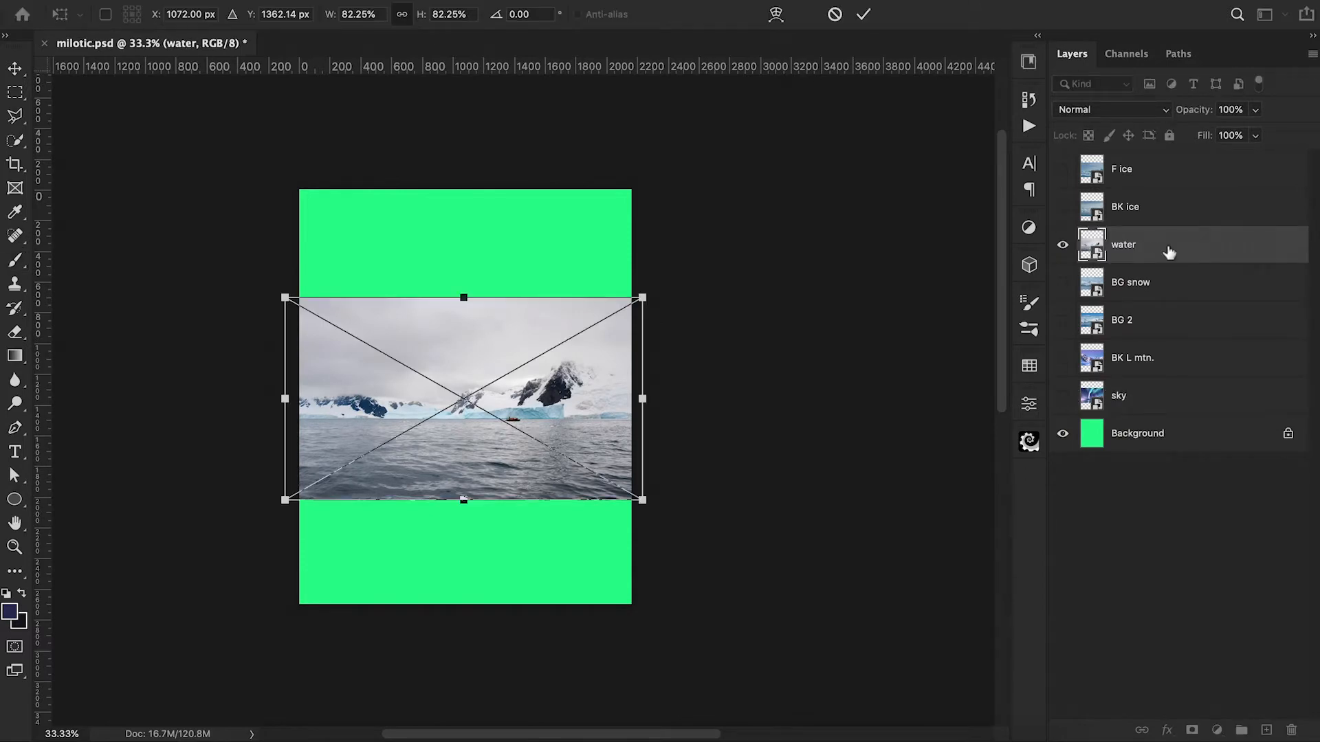
{"action": "left_click_drag", "start_coordinate": [644, 296], "coordinate": [1010, 267]}
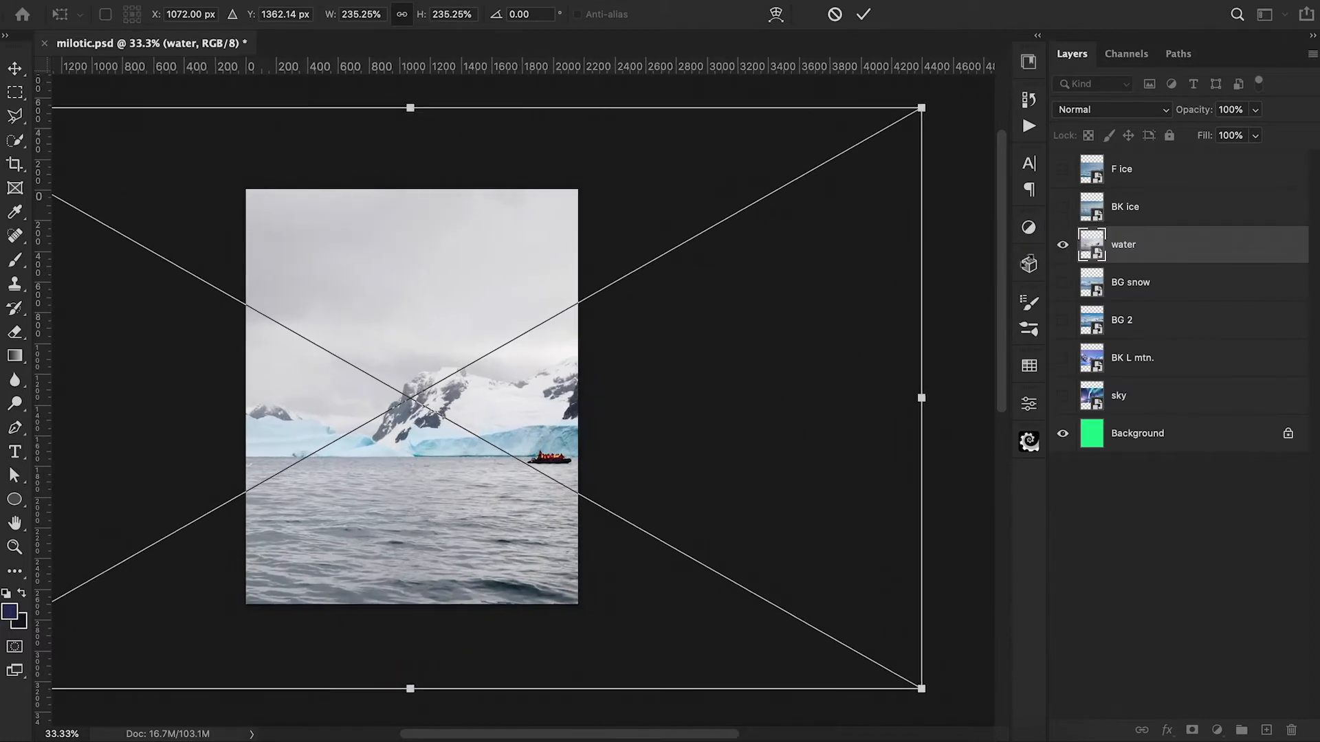
{"action": "left_click_drag", "start_coordinate": [813, 386], "coordinate": [877, 354]}
{"action": "left_click", "coordinate": [864, 16]}
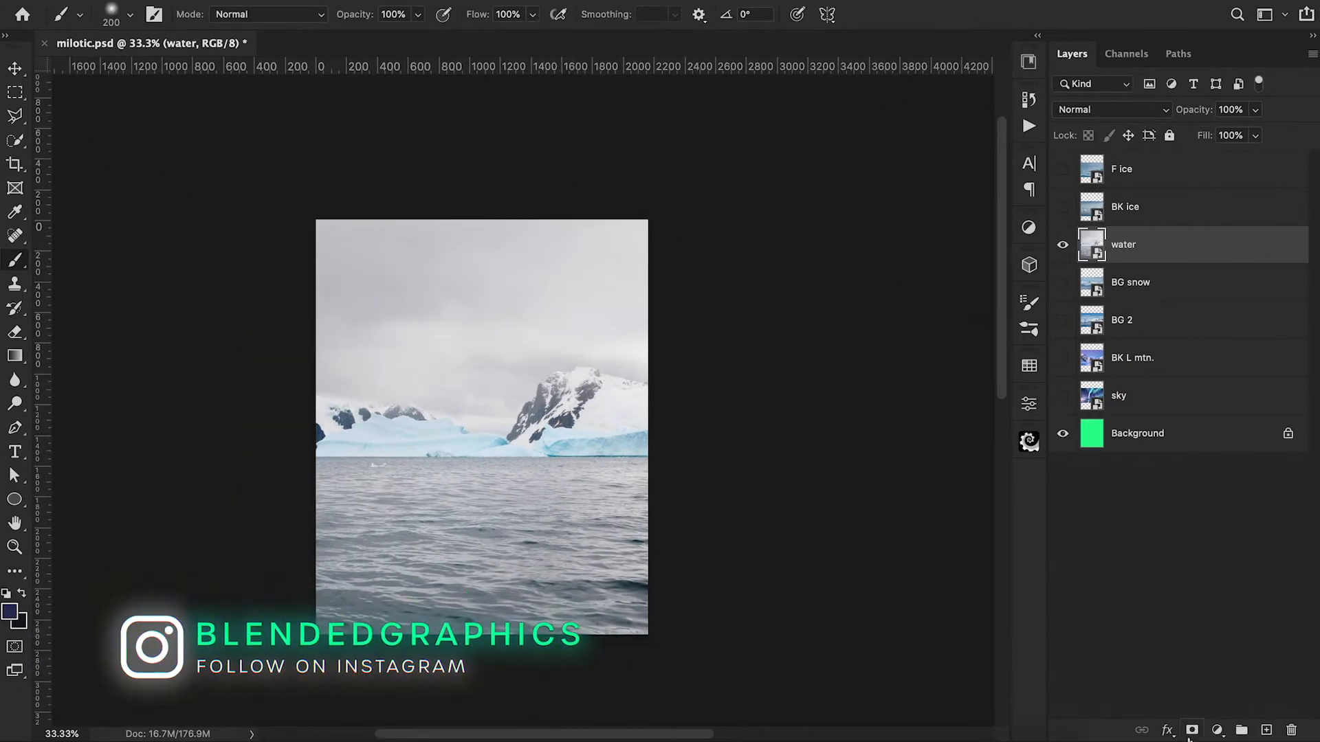
Step: Add a layer mask to the water layer and mask out everything above the horizon with a 2160 x 1543 px rectangular selection
{"action": "left_click", "coordinate": [1192, 730]}
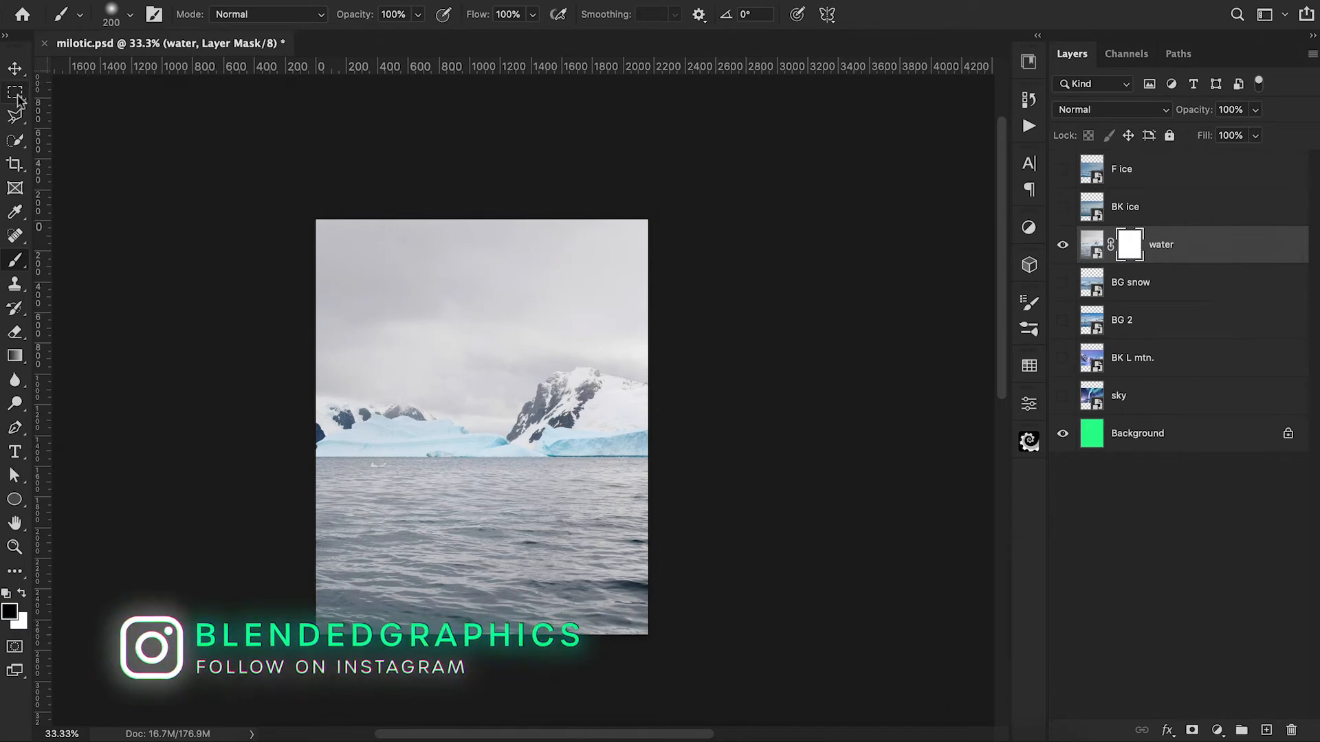
{"action": "key", "text": "m"}
{"action": "mouse_move", "coordinate": [308, 211]}
{"action": "left_mouse_down"}
{"action": "mouse_move", "coordinate": [682, 363]}
{"action": "mouse_move", "coordinate": [687, 454]}
{"action": "left_mouse_up"}
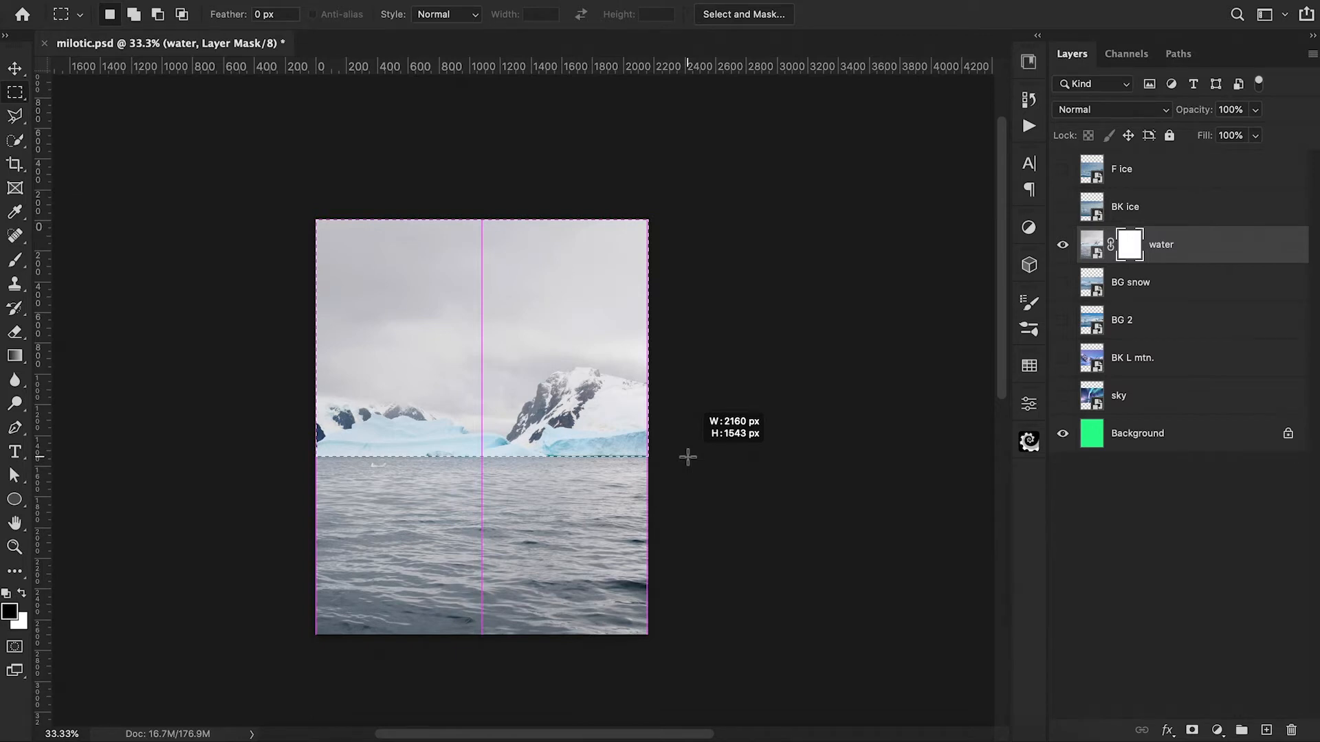
{"action": "left_click_drag", "start_coordinate": [687, 456], "coordinate": [687, 456]}
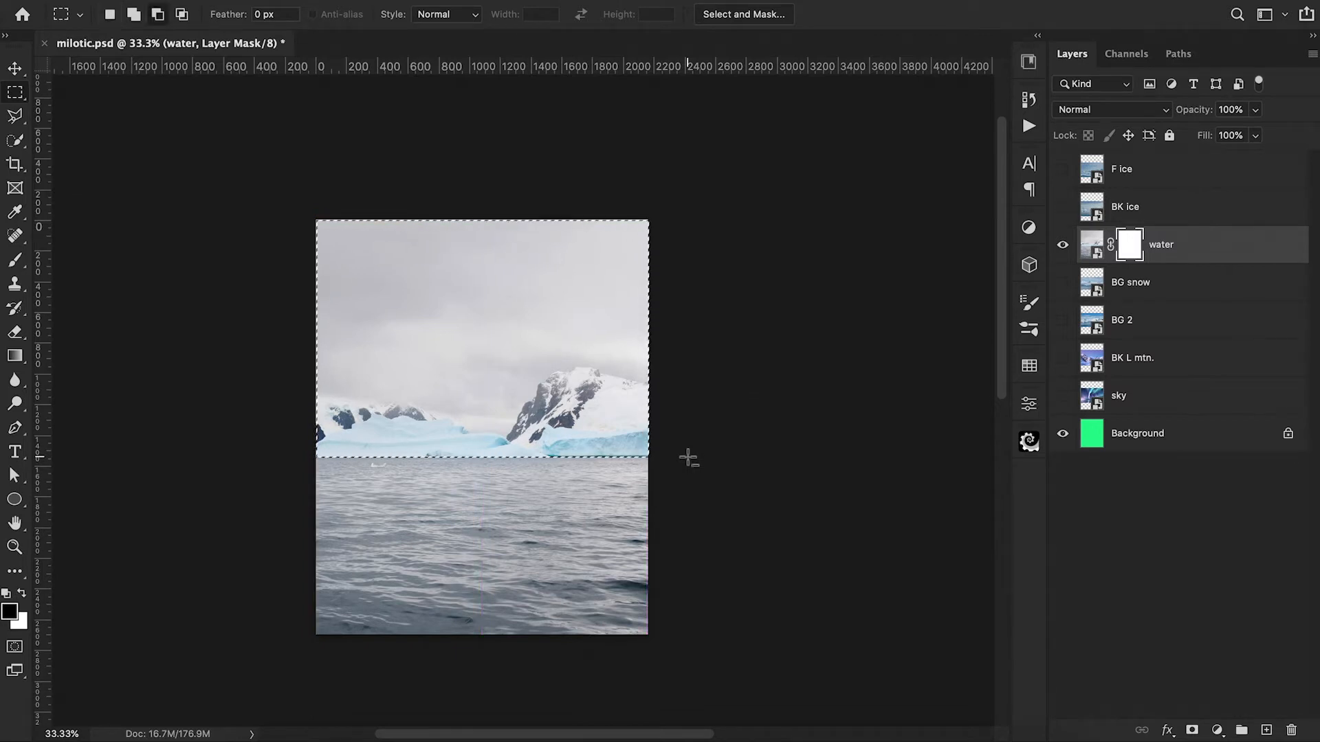
{"action": "key", "text": "alt+BackSpace"}
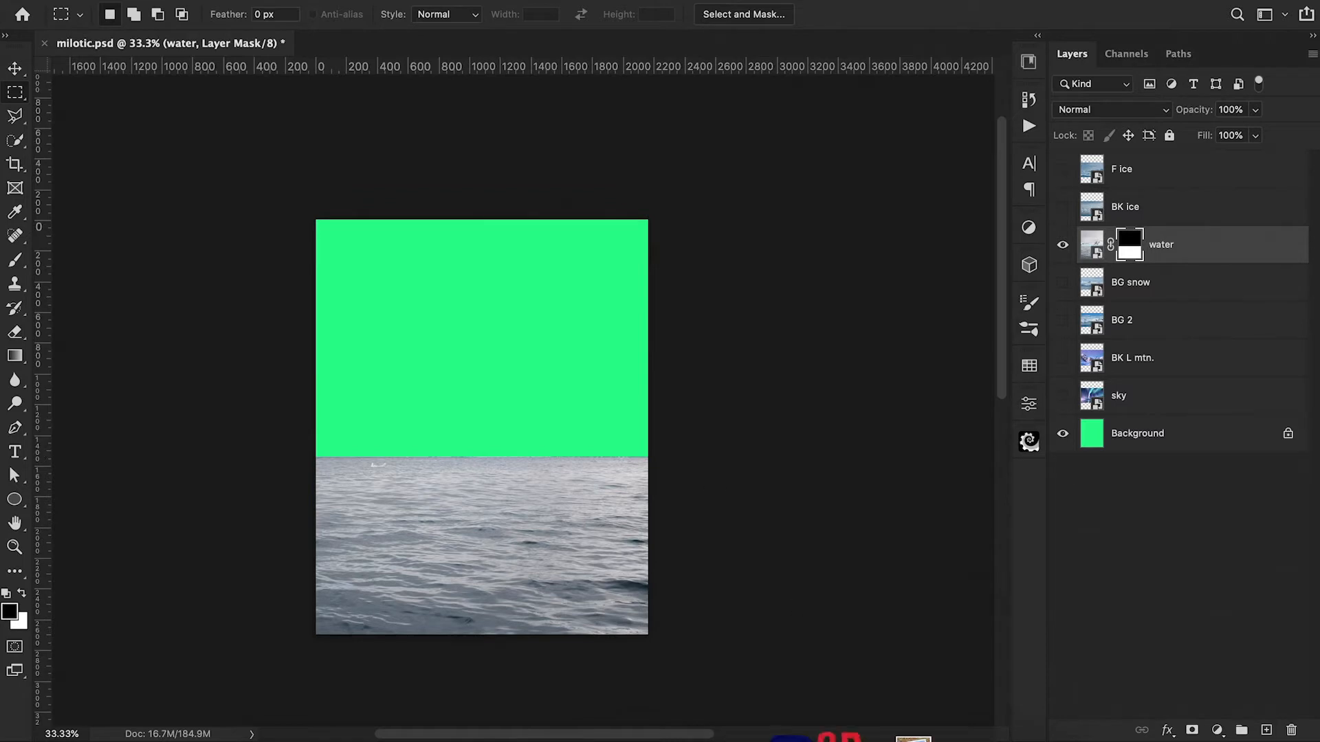
Step: Show the BG snow layer and move it to Y 1380.50 px so its shoreline meets the water's horizon
{"action": "left_click", "coordinate": [1061, 285]}
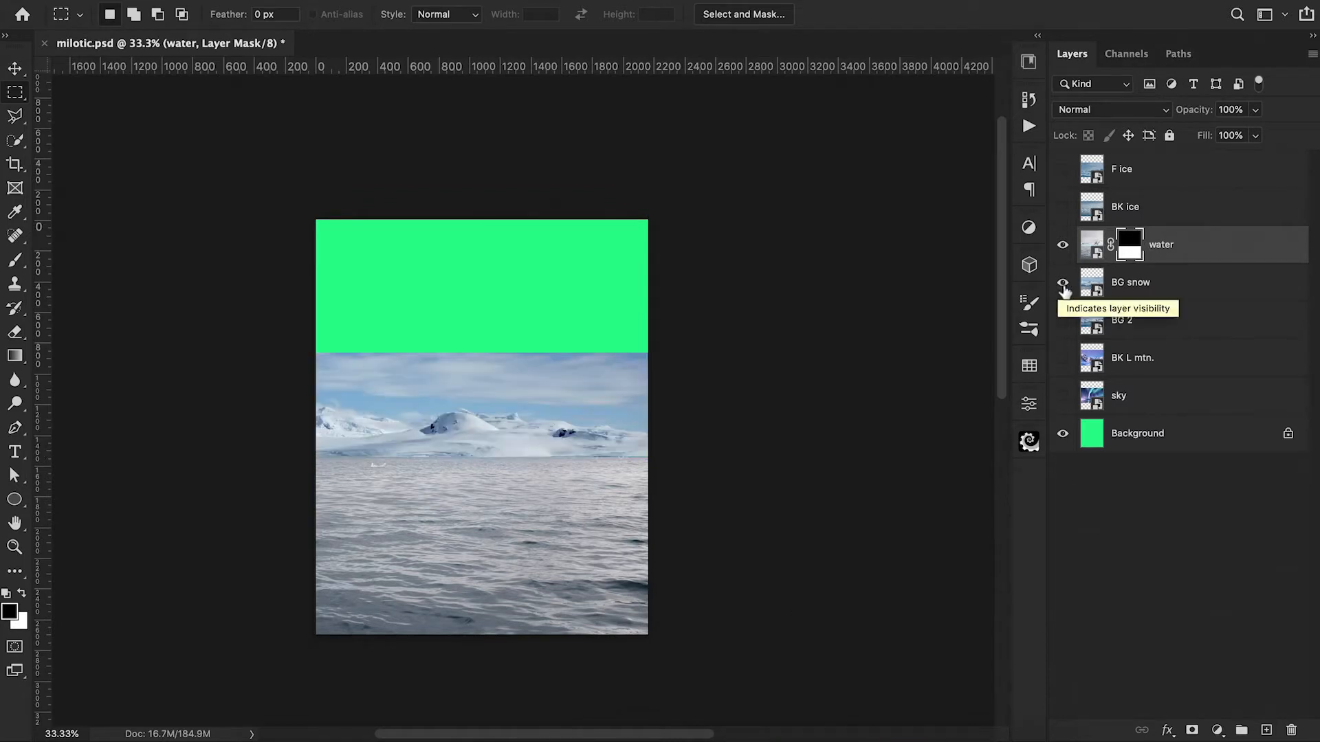
{"action": "left_click", "coordinate": [1131, 285]}
{"action": "key", "text": "ctrl+t"}
{"action": "mouse_move", "coordinate": [602, 424]}
{"action": "left_mouse_down"}
{"action": "mouse_move", "coordinate": [595, 404]}
{"action": "mouse_move", "coordinate": [596, 426]}
{"action": "left_mouse_up"}
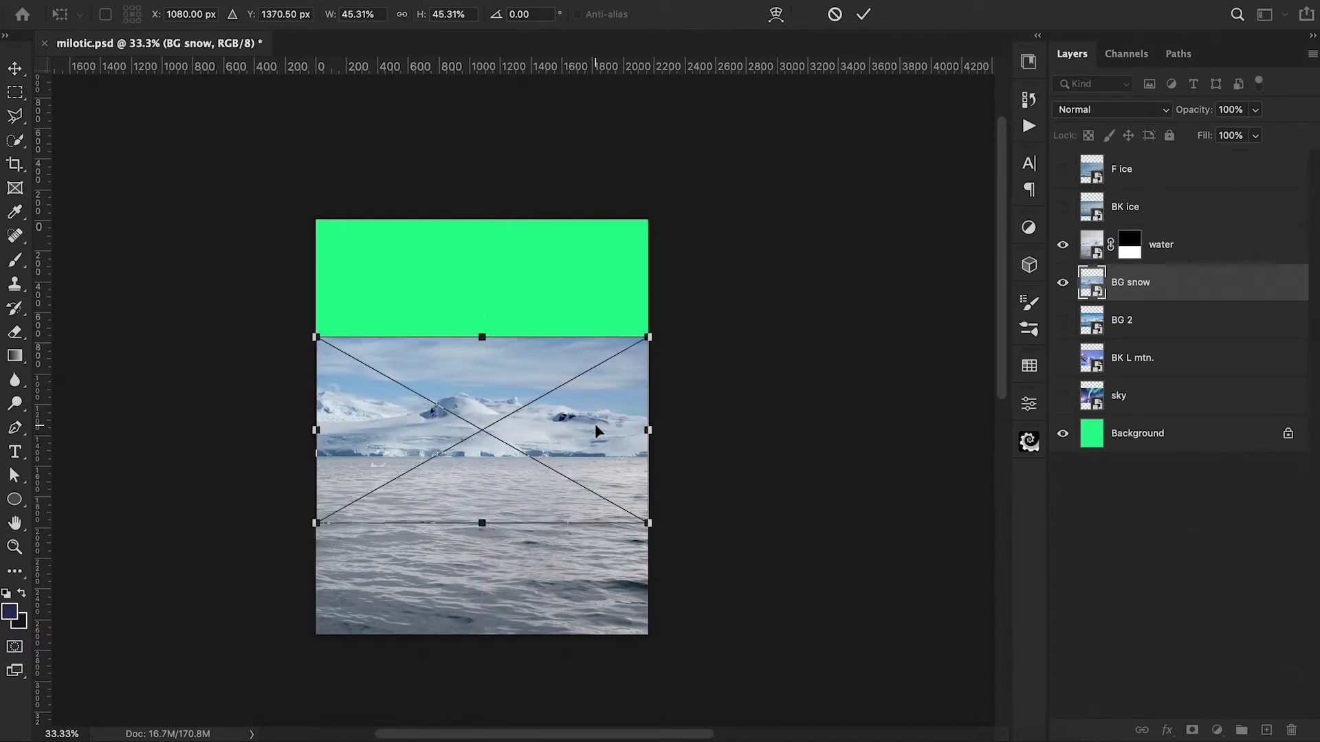
{"action": "key", "text": "shift+Down"}
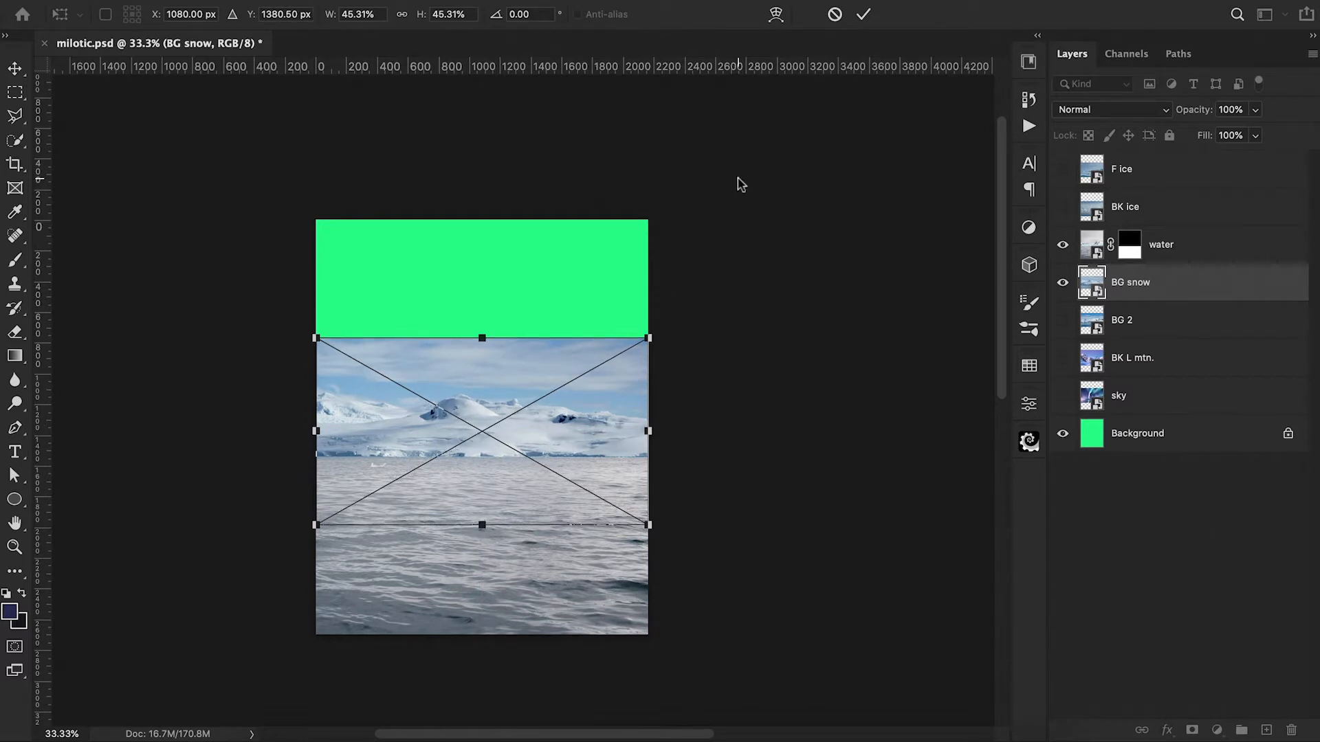
{"action": "left_click", "coordinate": [864, 15]}
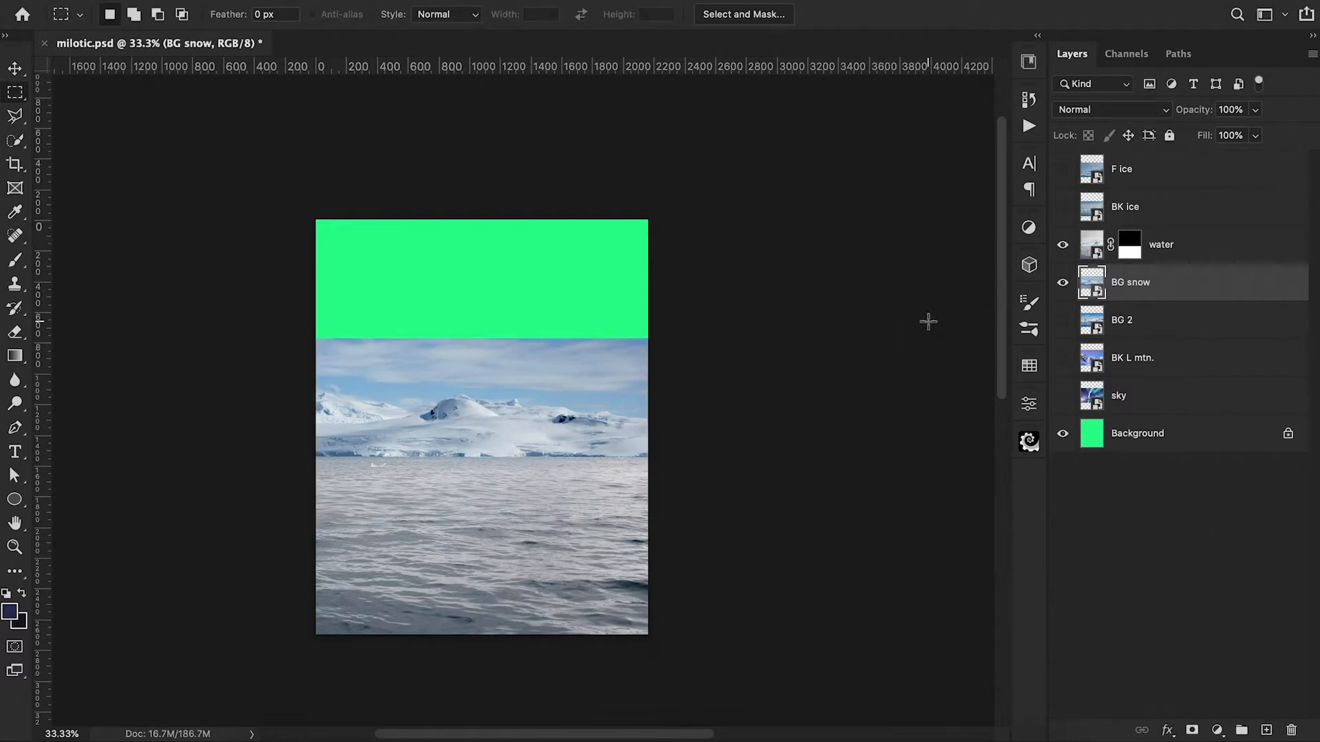
Step: Add a layer mask to BG snow and trace its ridgeline with the Pen tool from the canvas's right edge past the small pointed peak
{"action": "left_click", "coordinate": [1191, 732]}
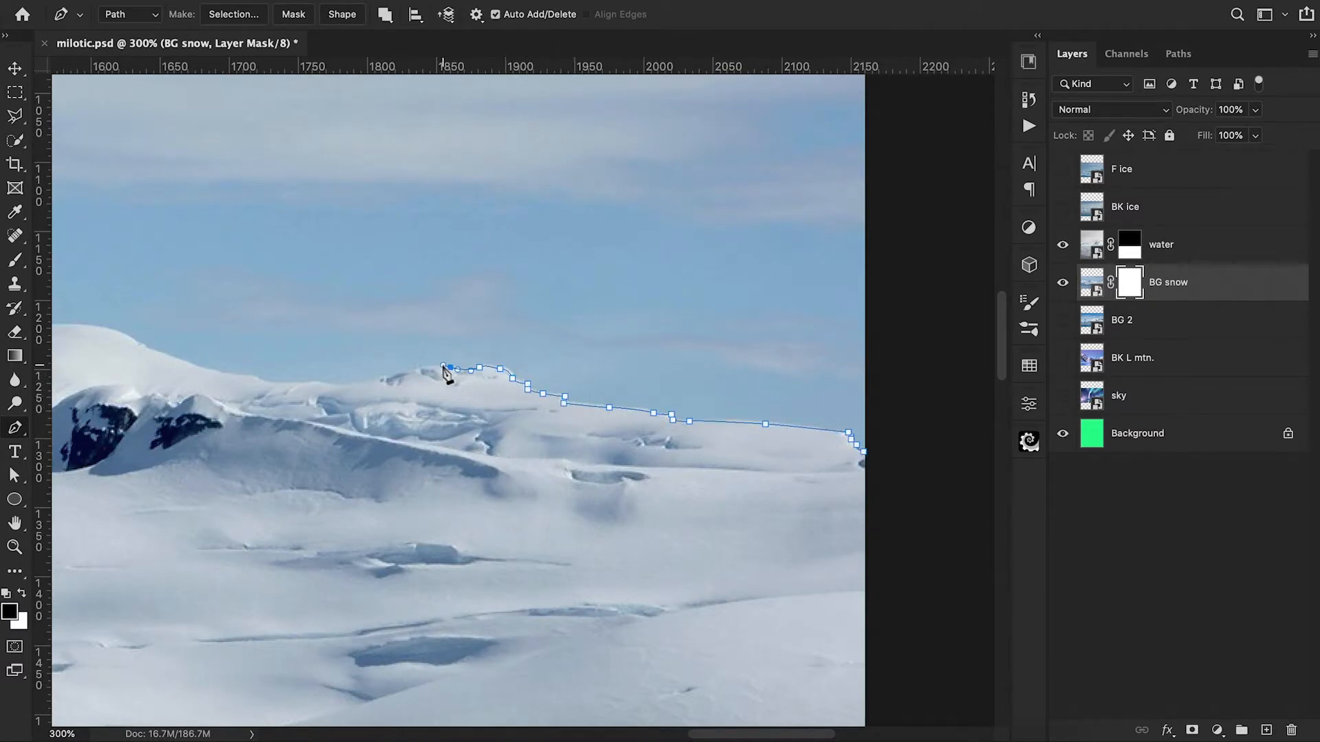
{"action": "left_click_drag", "start_coordinate": [352, 387], "coordinate": [340, 387]}
{"action": "scroll", "coordinate": [341, 388], "scroll_direction": "left", "scroll_amount": 4}
{"action": "left_click_drag", "start_coordinate": [436, 382], "coordinate": [427, 380]}
{"action": "left_click_drag", "start_coordinate": [340, 376], "coordinate": [614, 337]}
{"action": "left_click_drag", "start_coordinate": [592, 328], "coordinate": [582, 327]}
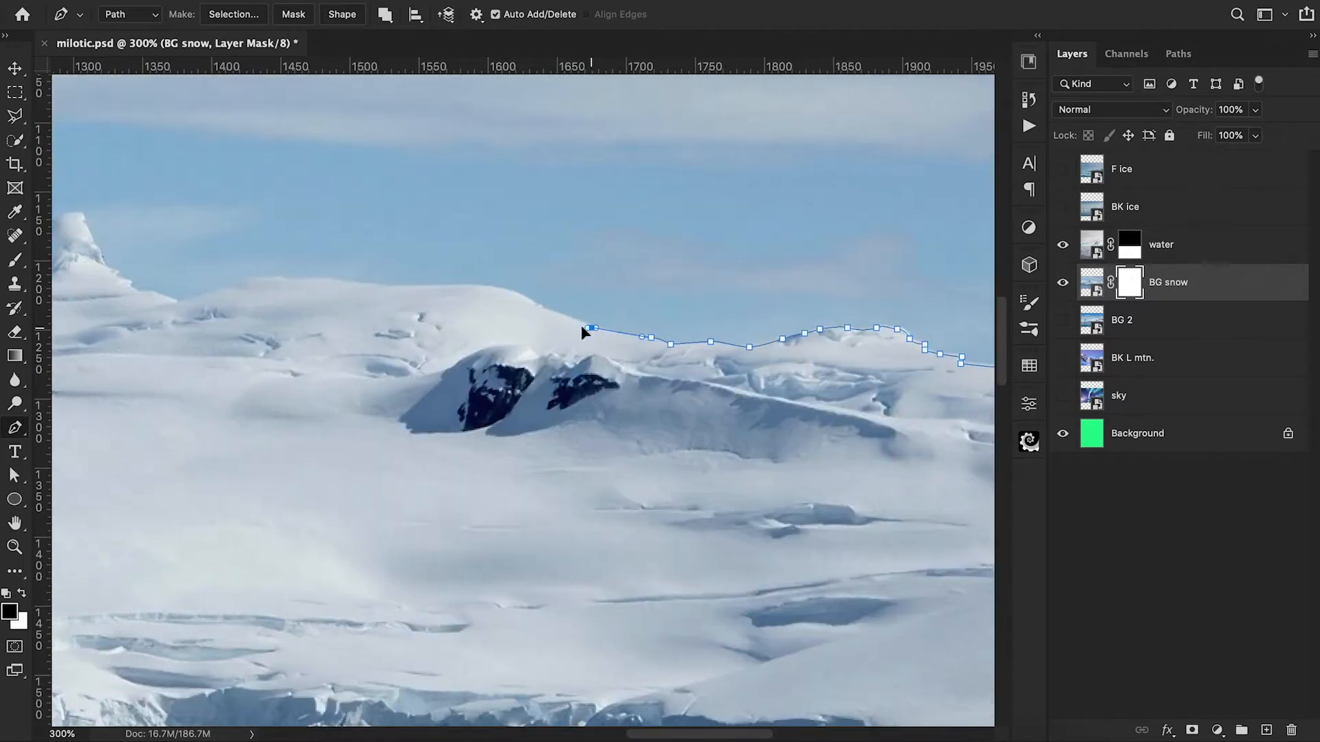
{"action": "scroll", "coordinate": [397, 290], "scroll_direction": "left", "scroll_amount": 2}
{"action": "left_click_drag", "start_coordinate": [395, 282], "coordinate": [378, 280]}
{"action": "left_click", "coordinate": [350, 282]}
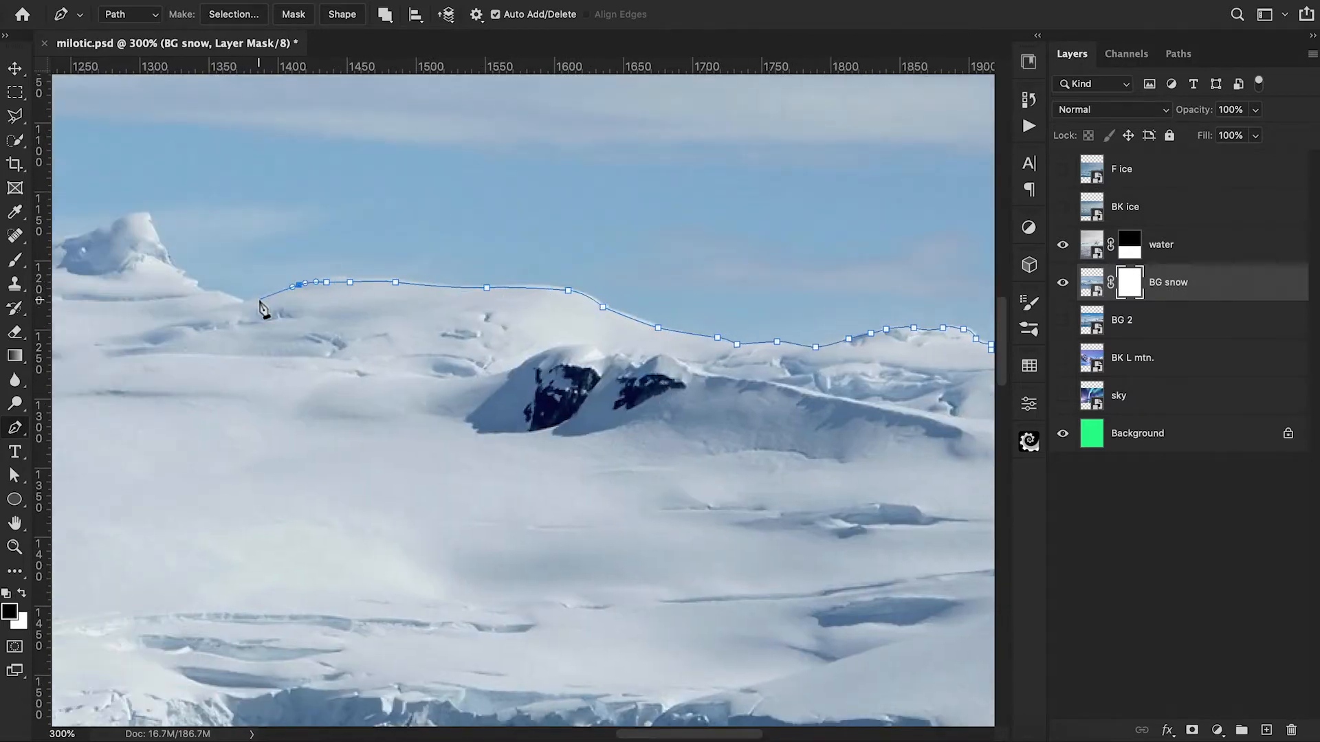
{"action": "scroll", "coordinate": [239, 307], "scroll_direction": "left", "scroll_amount": 4}
{"action": "left_click", "coordinate": [344, 304]}
{"action": "left_click", "coordinate": [323, 296]}
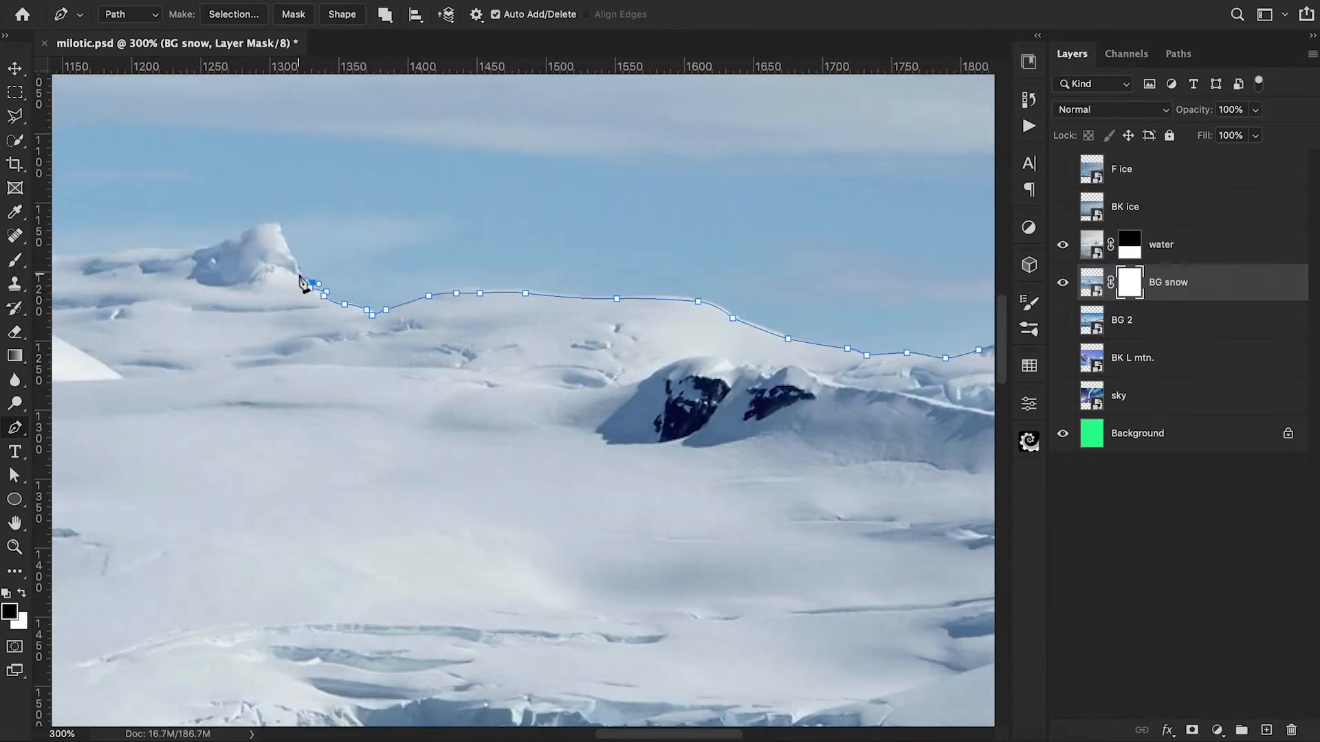
{"action": "left_click", "coordinate": [252, 230]}
{"action": "scroll", "coordinate": [251, 230], "scroll_direction": "left", "scroll_amount": 5}
{"action": "left_click", "coordinate": [399, 227]}
{"action": "left_click", "coordinate": [252, 241]}
{"action": "scroll", "coordinate": [393, 244], "scroll_direction": "left", "scroll_amount": 6}
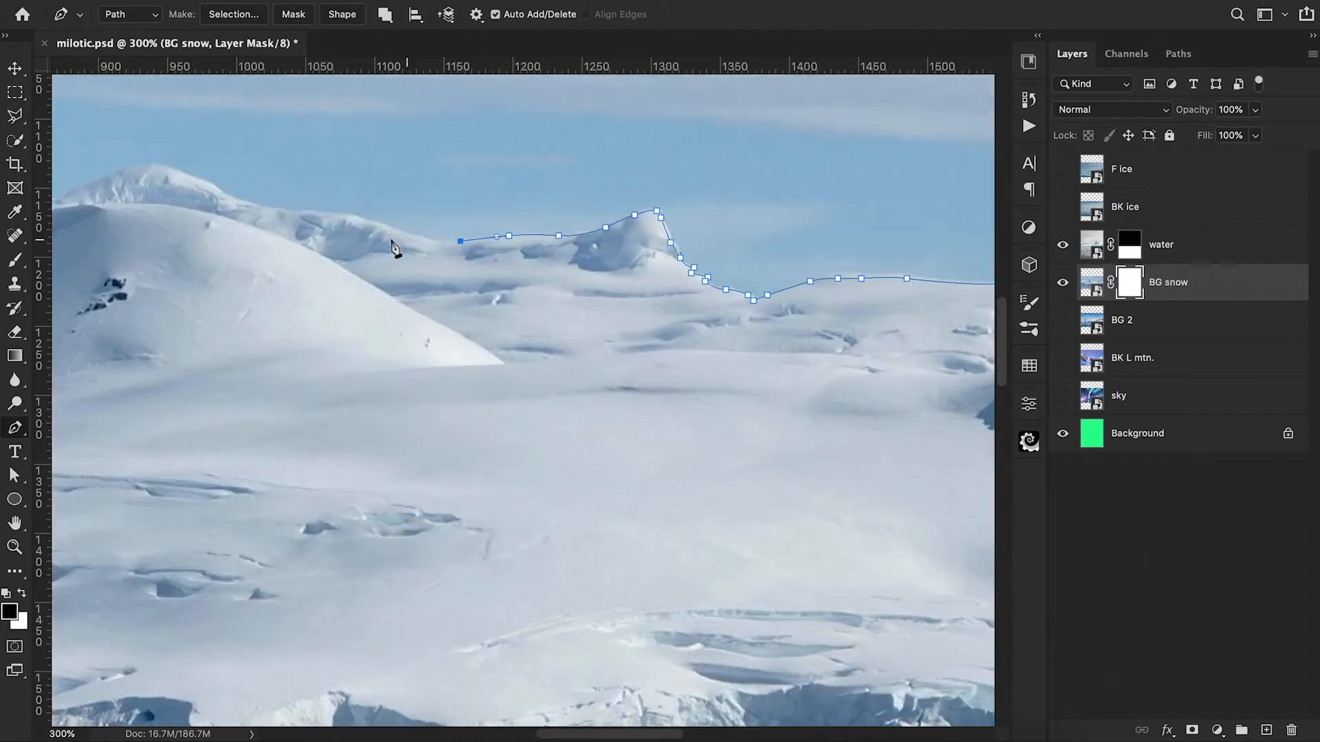
Step: Continue the pen path along the ridge behind the domed hill to the canvas's left edge, and close it around the sky
{"action": "scroll", "coordinate": [397, 224], "scroll_direction": "left", "scroll_amount": 8}
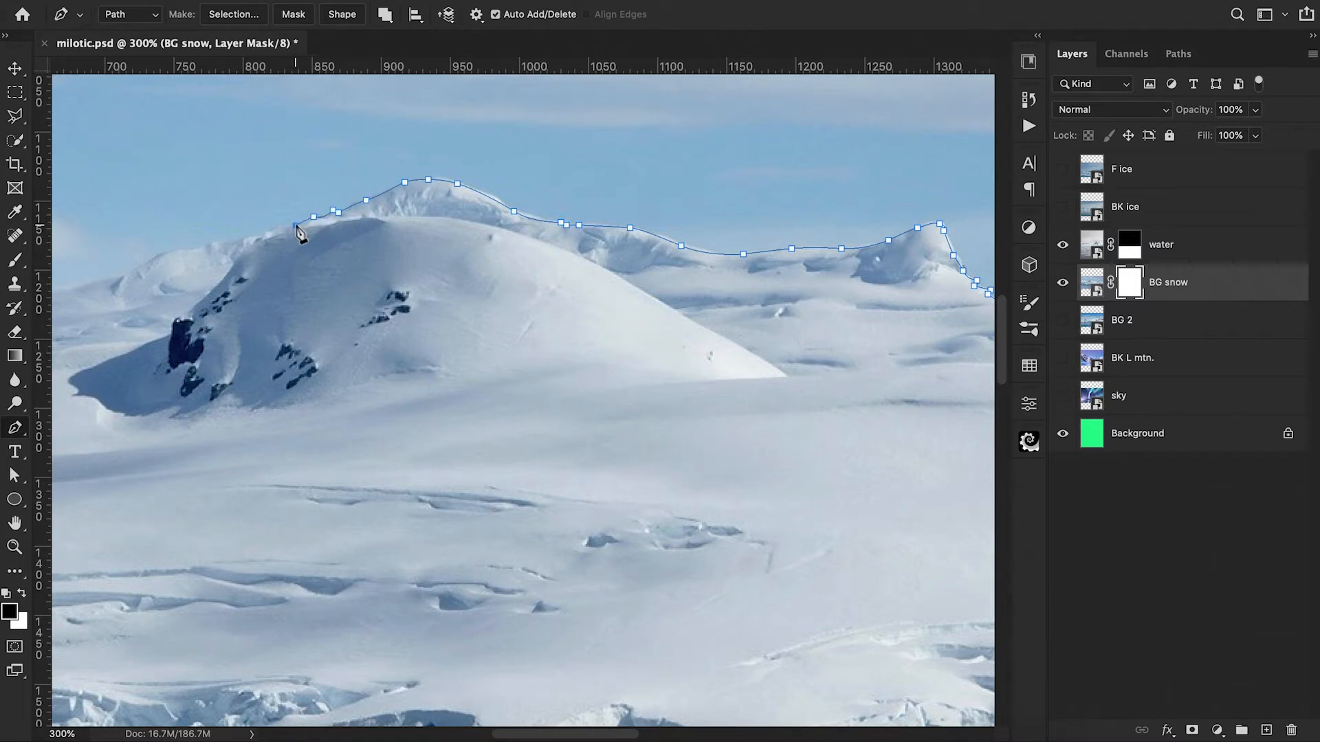
{"action": "left_click", "coordinate": [147, 262]}
{"action": "scroll", "coordinate": [148, 262], "scroll_direction": "left", "scroll_amount": 4}
{"action": "left_click_drag", "start_coordinate": [218, 195], "coordinate": [181, 203]}
{"action": "scroll", "coordinate": [182, 203], "scroll_direction": "left", "scroll_amount": 7}
{"action": "left_click", "coordinate": [286, 215]}
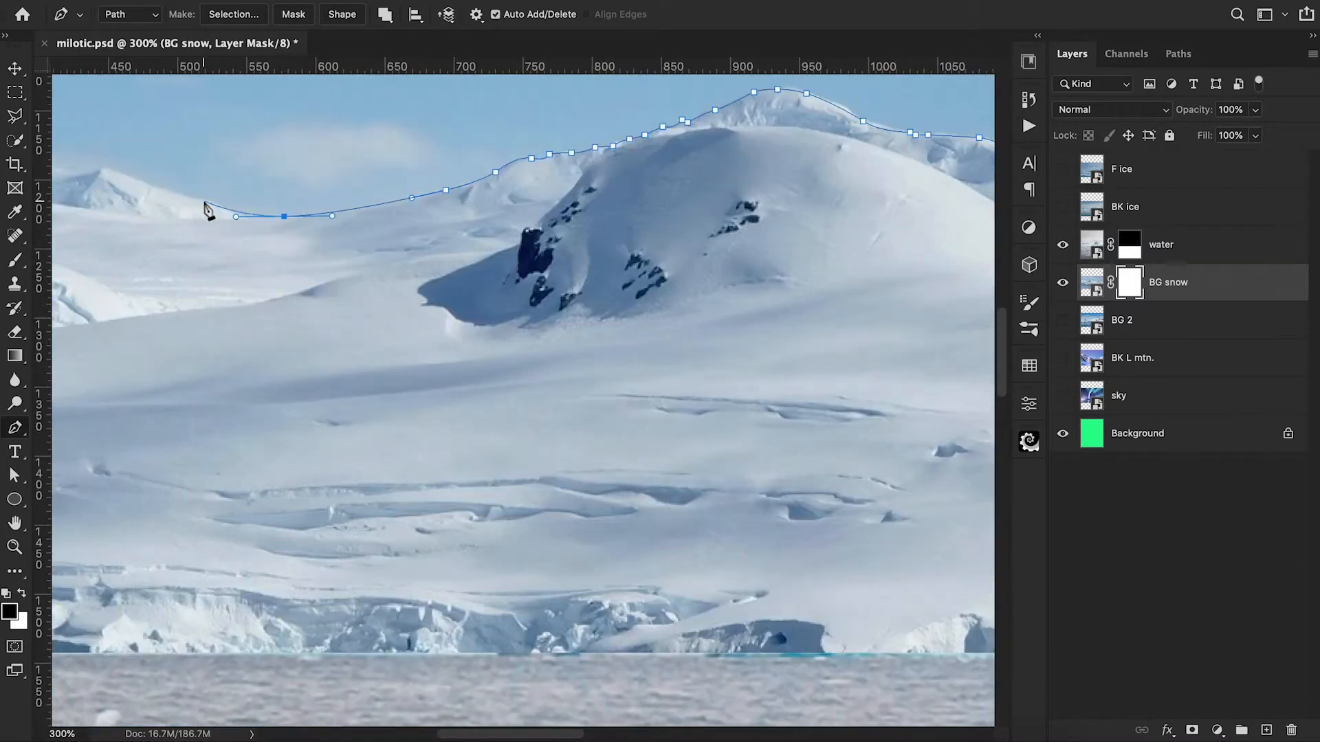
{"action": "scroll", "coordinate": [205, 200], "scroll_direction": "left", "scroll_amount": 4}
{"action": "scroll", "coordinate": [168, 180], "scroll_direction": "left", "scroll_amount": 7}
{"action": "left_click_drag", "start_coordinate": [318, 197], "coordinate": [304, 198]}
{"action": "scroll", "coordinate": [261, 209], "scroll_direction": "left", "scroll_amount": 10}
{"action": "left_click", "coordinate": [599, 169]}
{"action": "left_click", "coordinate": [484, 161]}
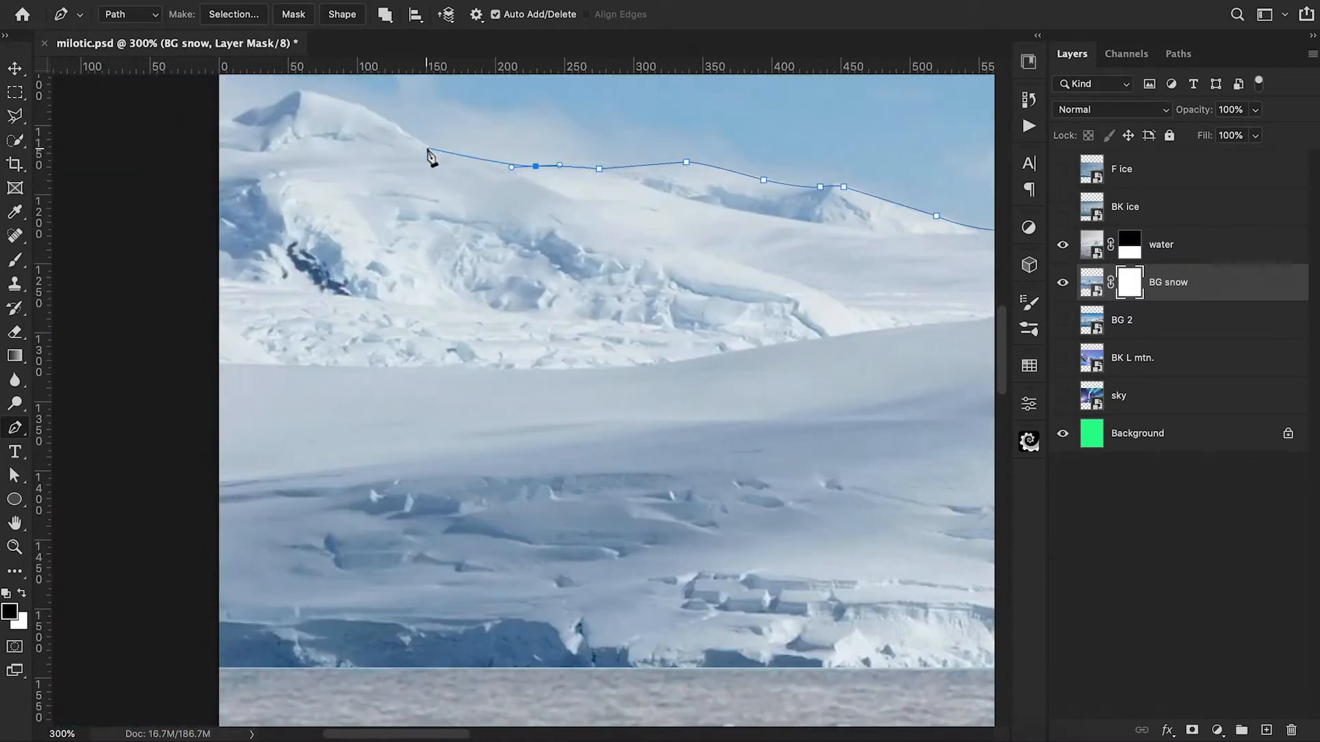
{"action": "left_click", "coordinate": [393, 123]}
{"action": "scroll", "coordinate": [460, 161], "scroll_direction": "left", "scroll_amount": 3}
{"action": "scroll", "coordinate": [461, 162], "scroll_direction": "up", "scroll_amount": 1}
{"action": "scroll", "coordinate": [319, 177], "scroll_direction": "right", "scroll_amount": 20}
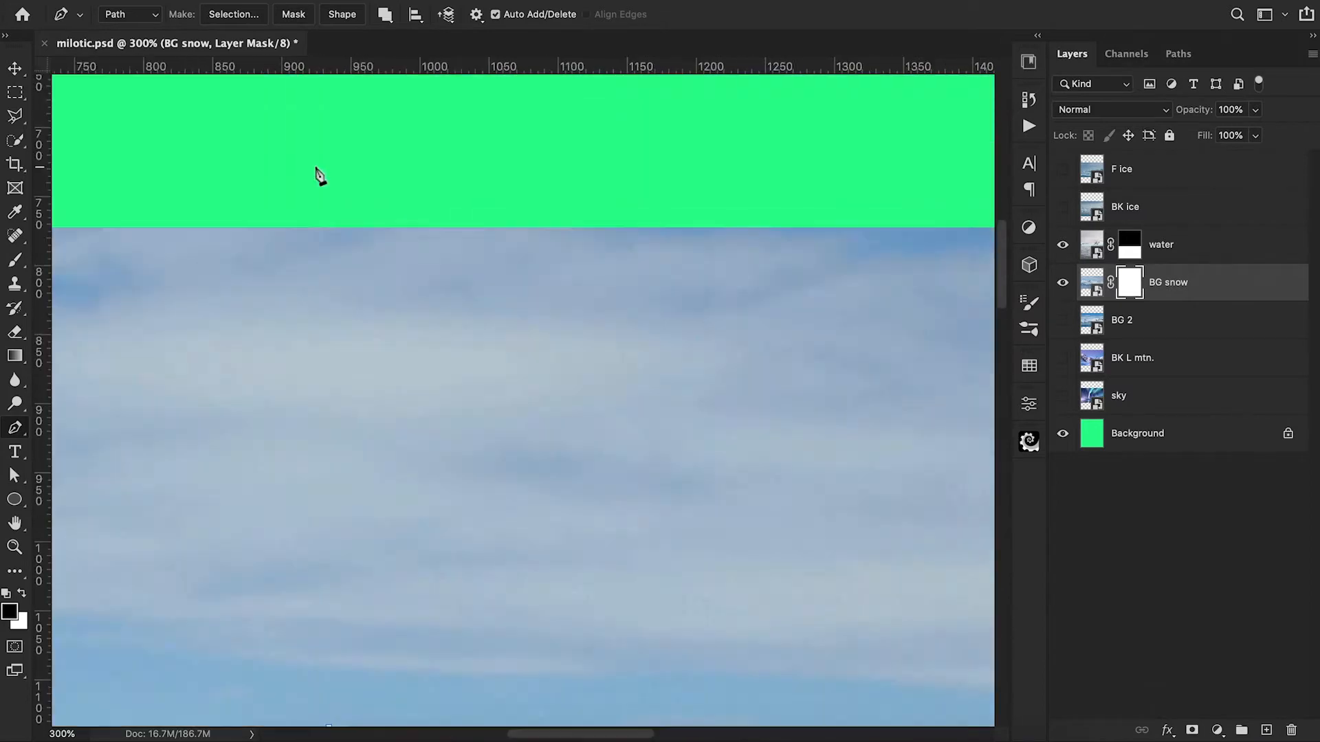
{"action": "scroll", "coordinate": [304, 259], "scroll_direction": "left", "scroll_amount": 9}
Step: Turn the closed path into a selection and fill it with black on the BG snow mask to hide the sky
{"action": "right_click", "coordinate": [430, 263]}
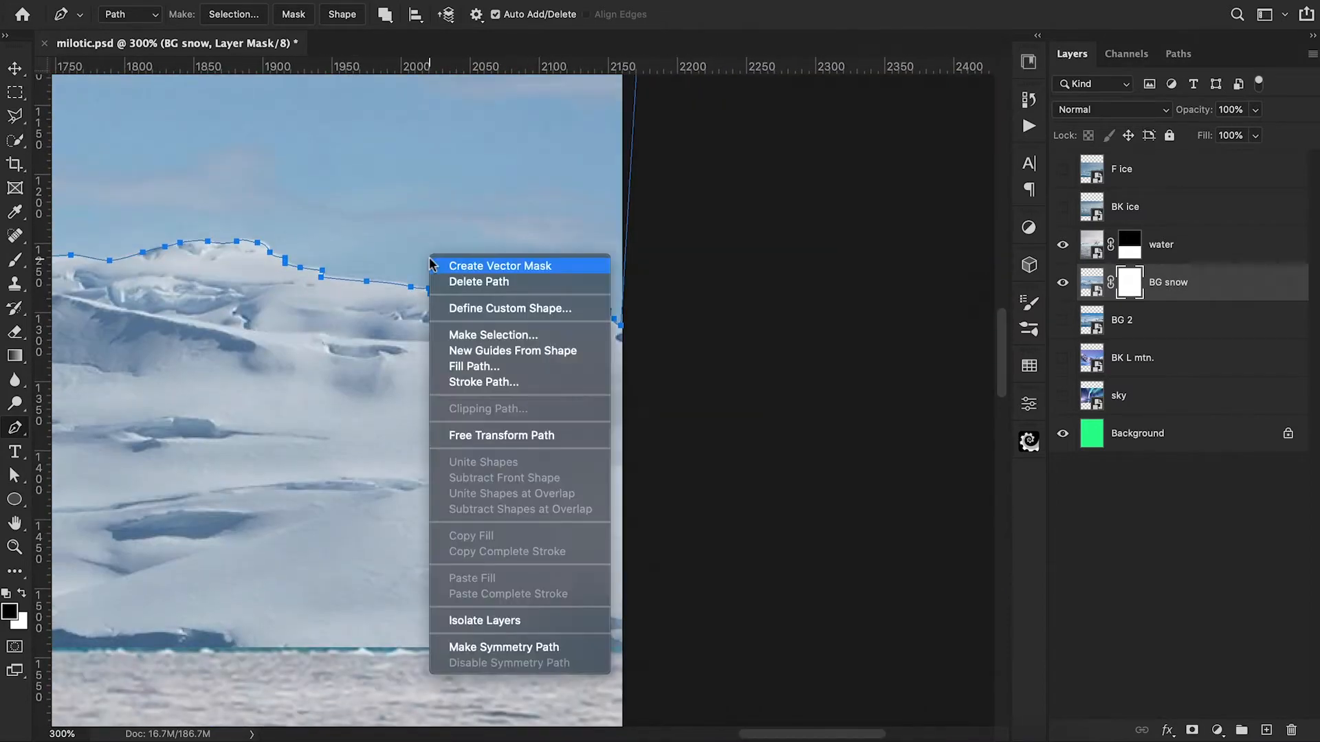
{"action": "left_click", "coordinate": [493, 334]}
{"action": "left_click", "coordinate": [762, 249]}
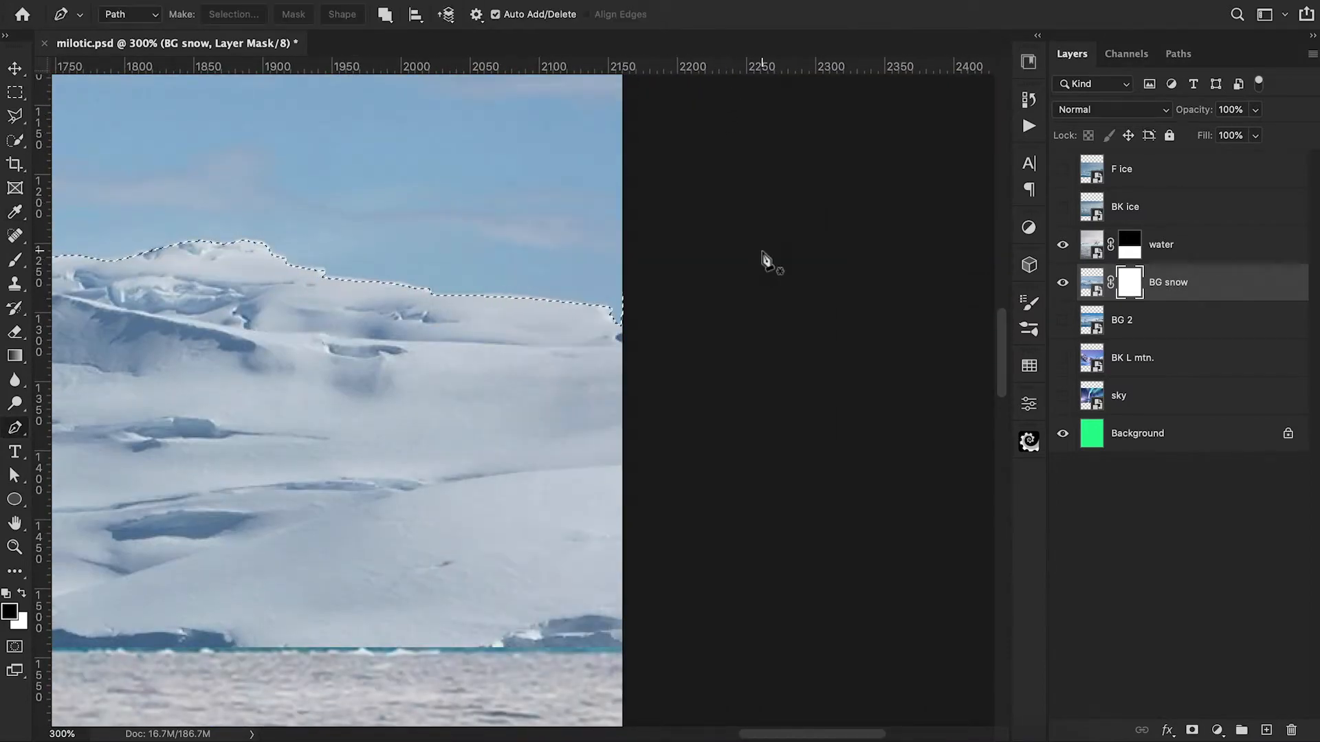
{"action": "key", "text": "alt+BackSpace"}
{"action": "key", "text": "ctrl+0"}
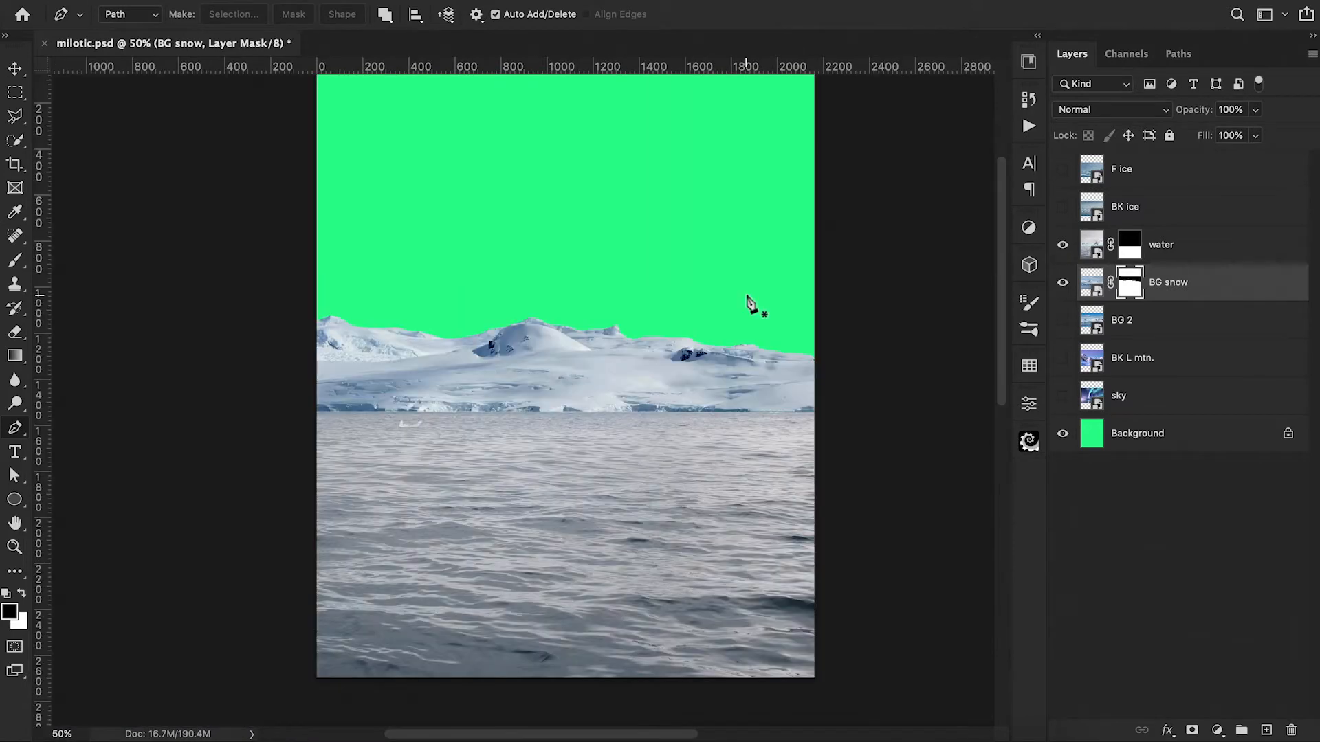
Step: Clean up the BG snow mask along the ridgeline with a 45 px Hard Round brush in black
{"action": "key", "text": "b"}
{"action": "left_click", "coordinate": [113, 15]}
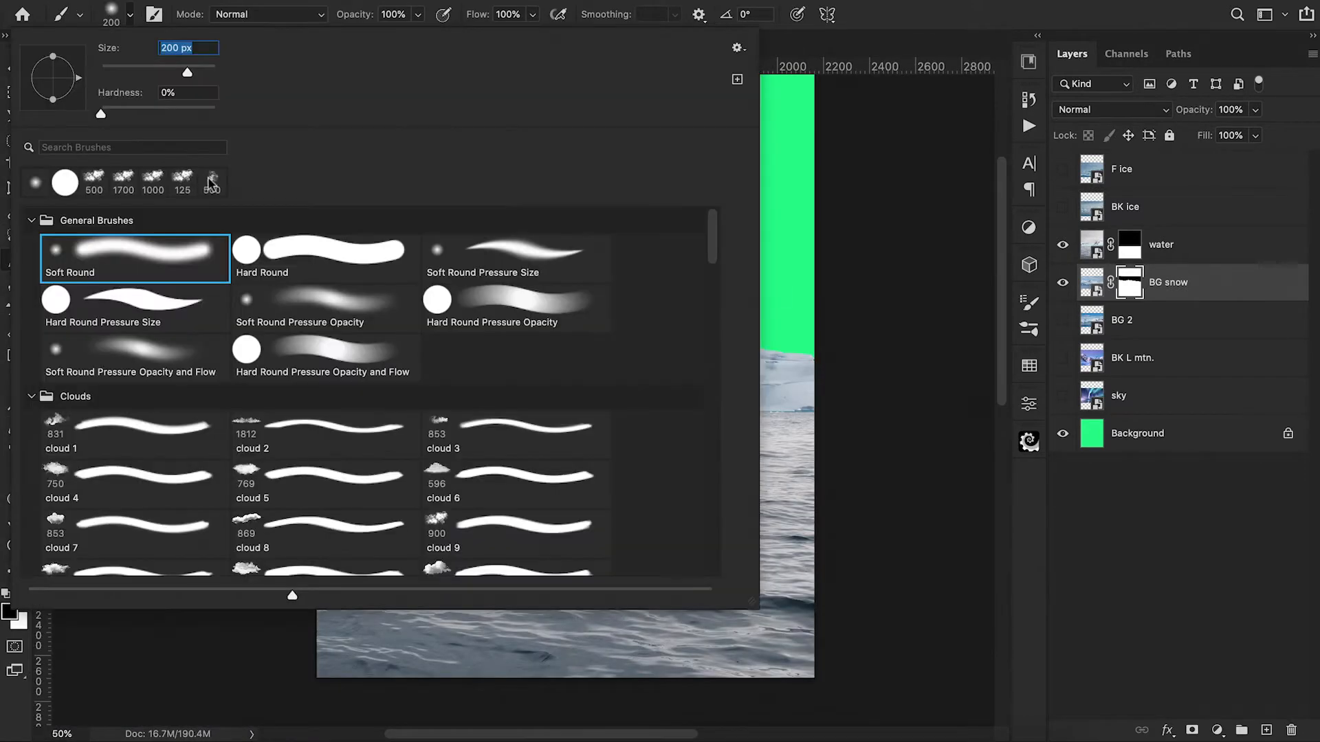
{"action": "left_click", "coordinate": [272, 258]}
{"action": "key", "text": "Return"}
{"action": "key", "text": "ctrl+1"}
{"action": "key", "text": "ctrl+plus"}
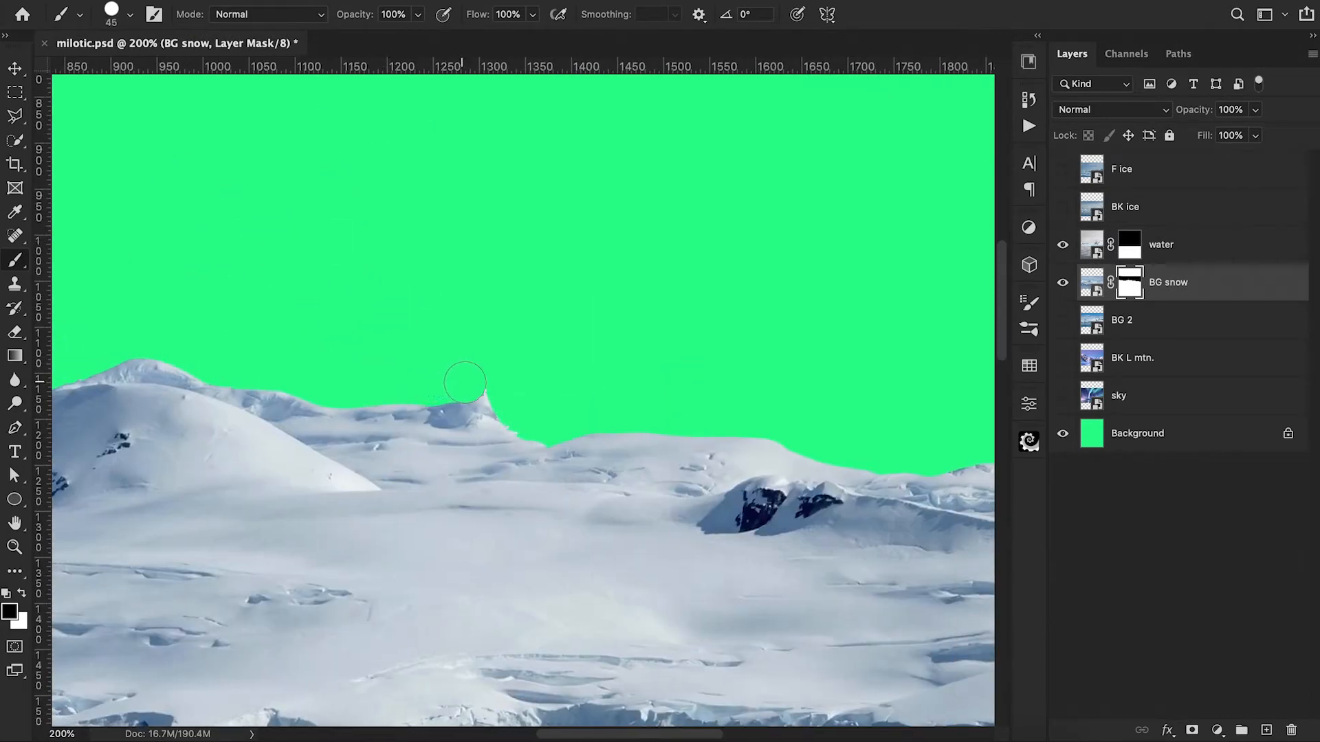
{"action": "key", "text": "ctrl+minus"}
{"action": "key", "text": "ctrl+minus"}
{"action": "key", "text": "ctrl+minus"}
{"action": "key", "text": "ctrl+minus"}
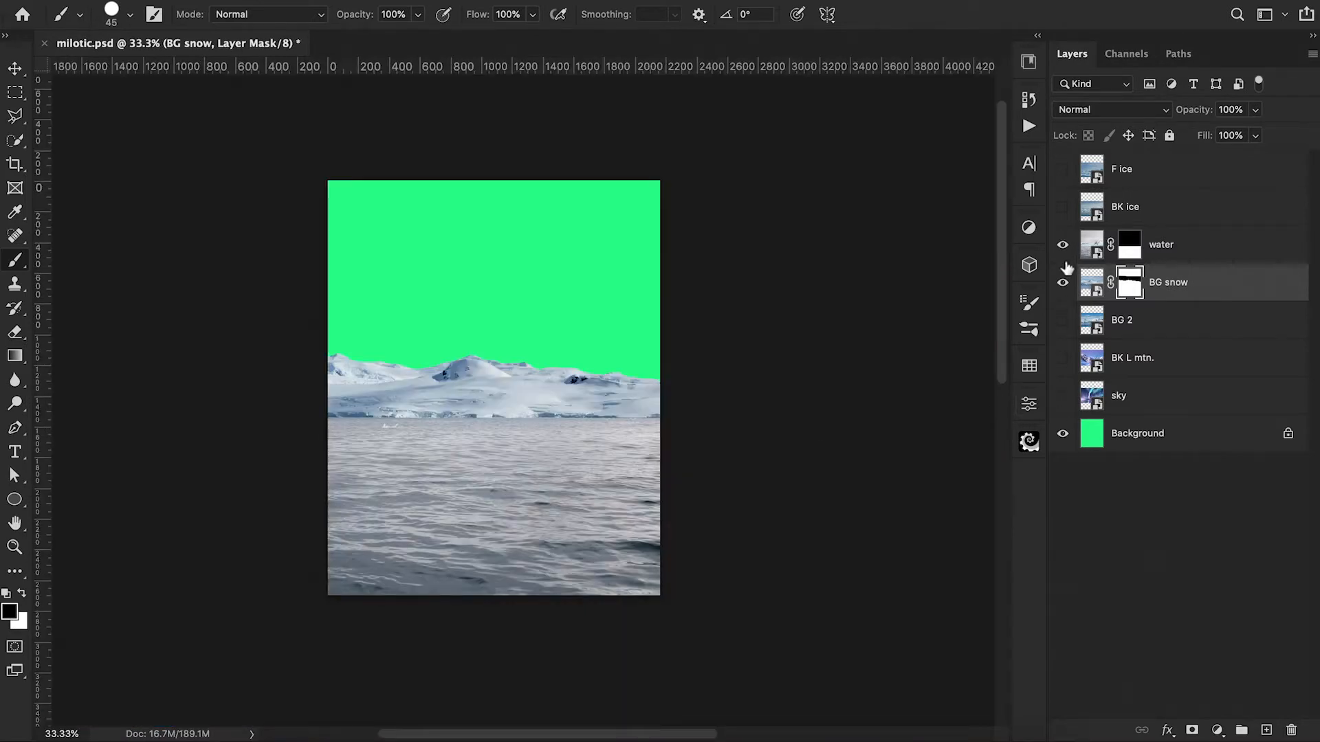
Step: Show the BG 2 layer and move it up to about Y 933 px so its mountains rise above the snow ridge
{"action": "left_click", "coordinate": [1061, 320]}
{"action": "left_click", "coordinate": [1128, 326]}
{"action": "key", "text": "ctrl+t"}
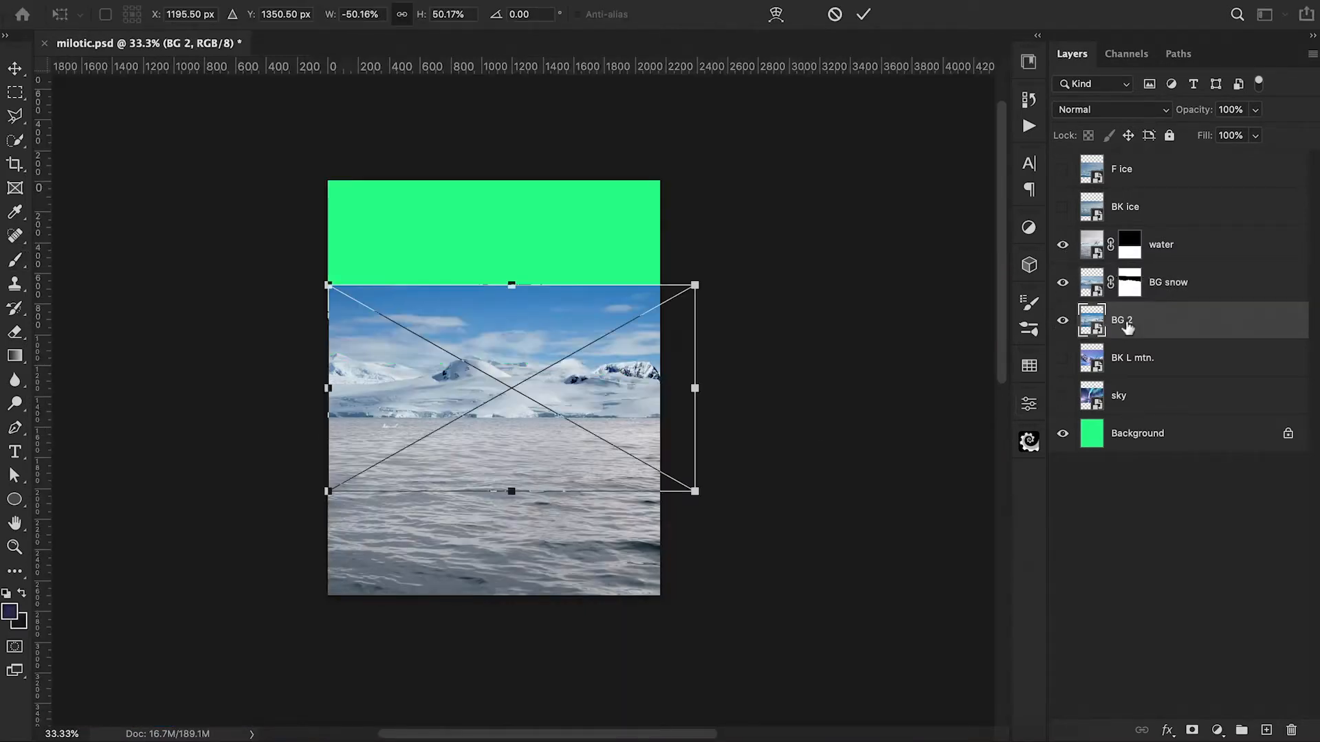
{"action": "left_click_drag", "start_coordinate": [593, 374], "coordinate": [595, 311]}
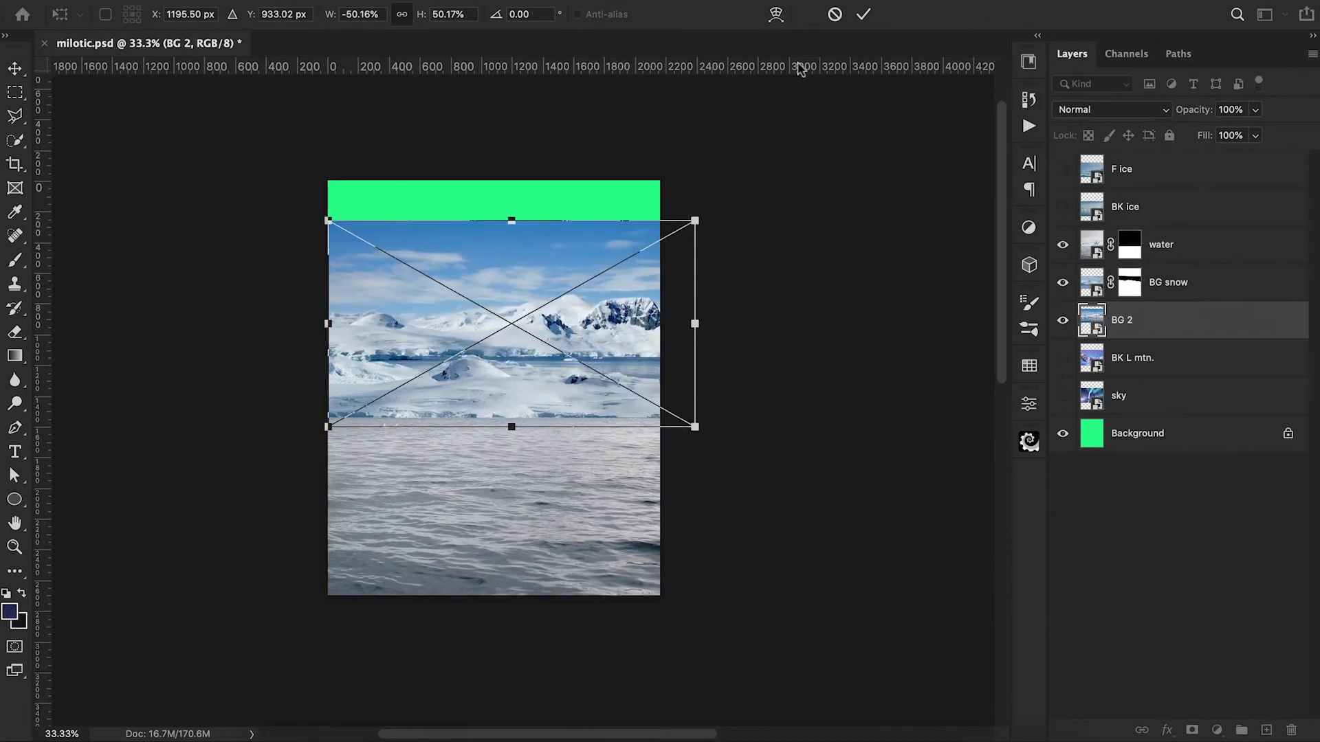
{"action": "left_click", "coordinate": [867, 17]}
Step: Trace a closed Pen path around the rocky flat-topped mountain at the canvas's right edge in BG 2
{"action": "key", "text": "p"}
{"action": "scroll", "coordinate": [819, 523], "scroll_direction": "up", "scroll_amount": 5}
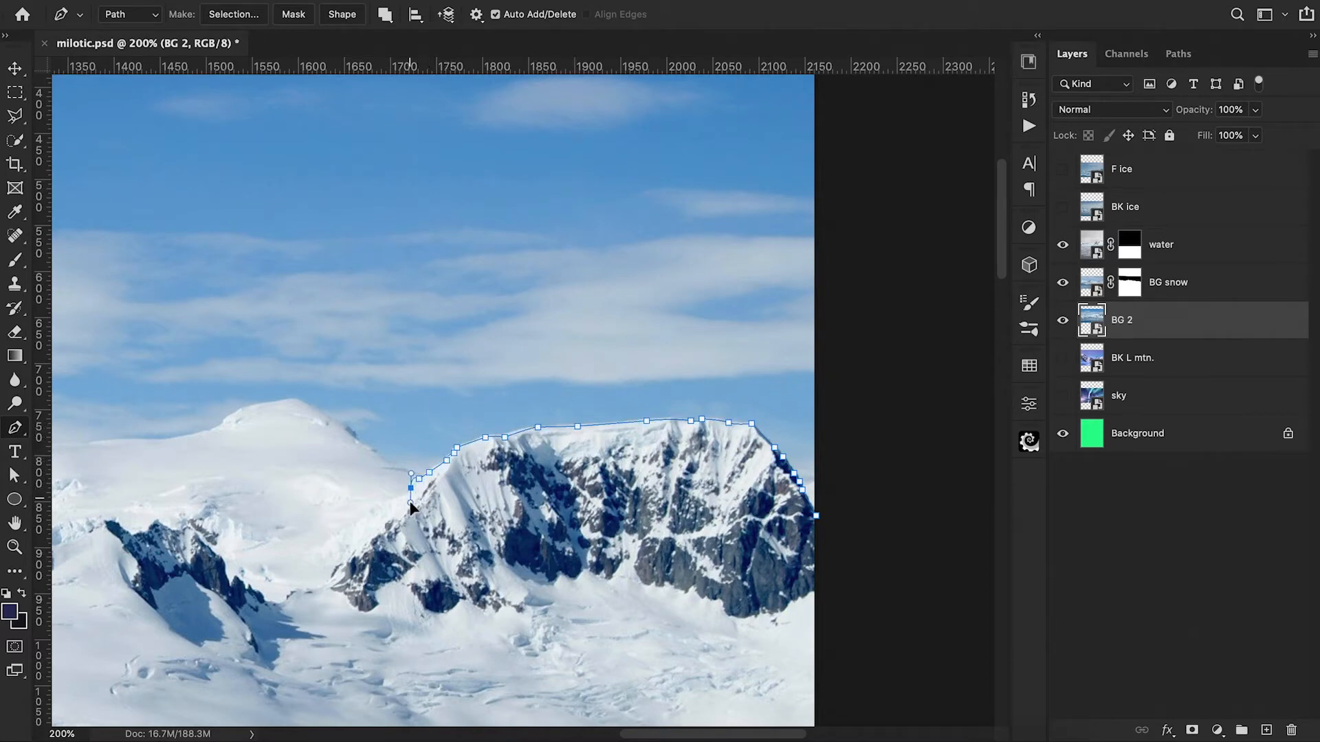
{"action": "left_click", "coordinate": [815, 516]}
Step: Make a new anti-aliased selection from the path with 0 px feather and use it as the BG 2 layer mask
{"action": "right_click", "coordinate": [726, 517]}
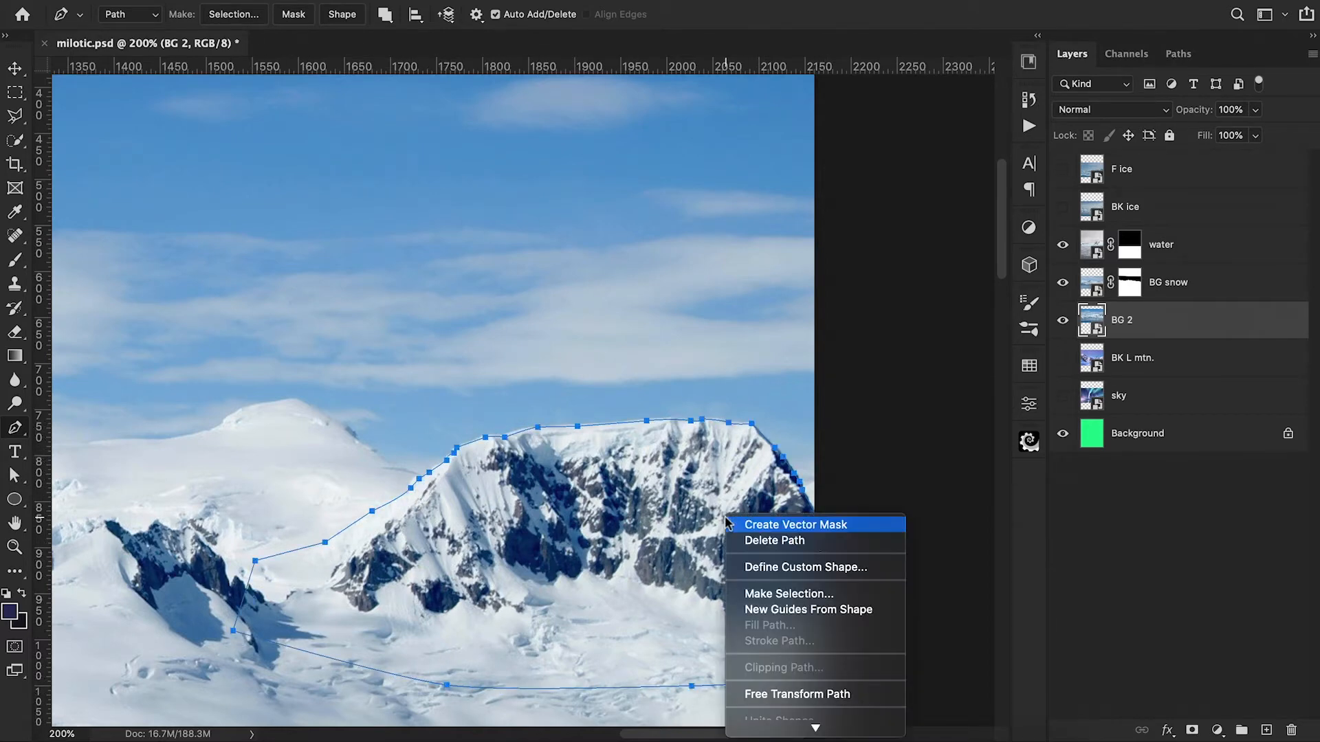
{"action": "left_click", "coordinate": [789, 594]}
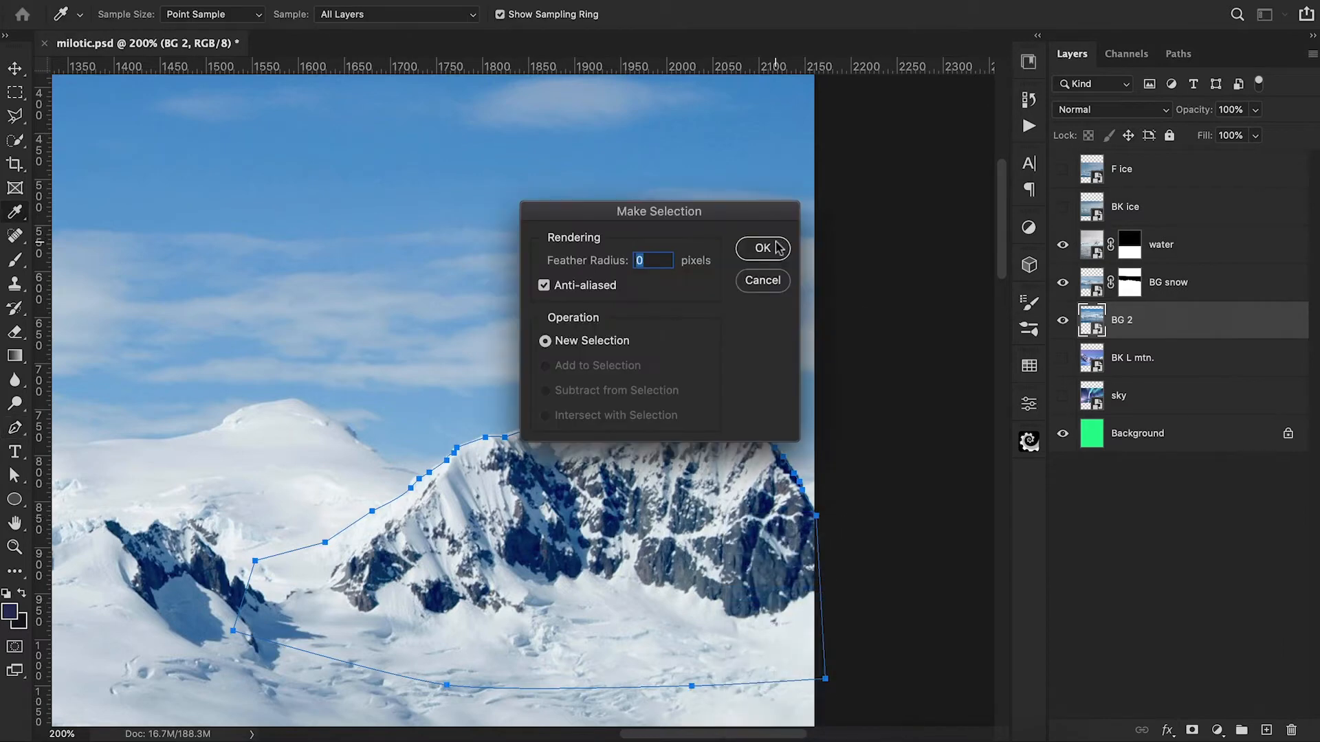
{"action": "left_click", "coordinate": [780, 248]}
{"action": "left_click", "coordinate": [1191, 730]}
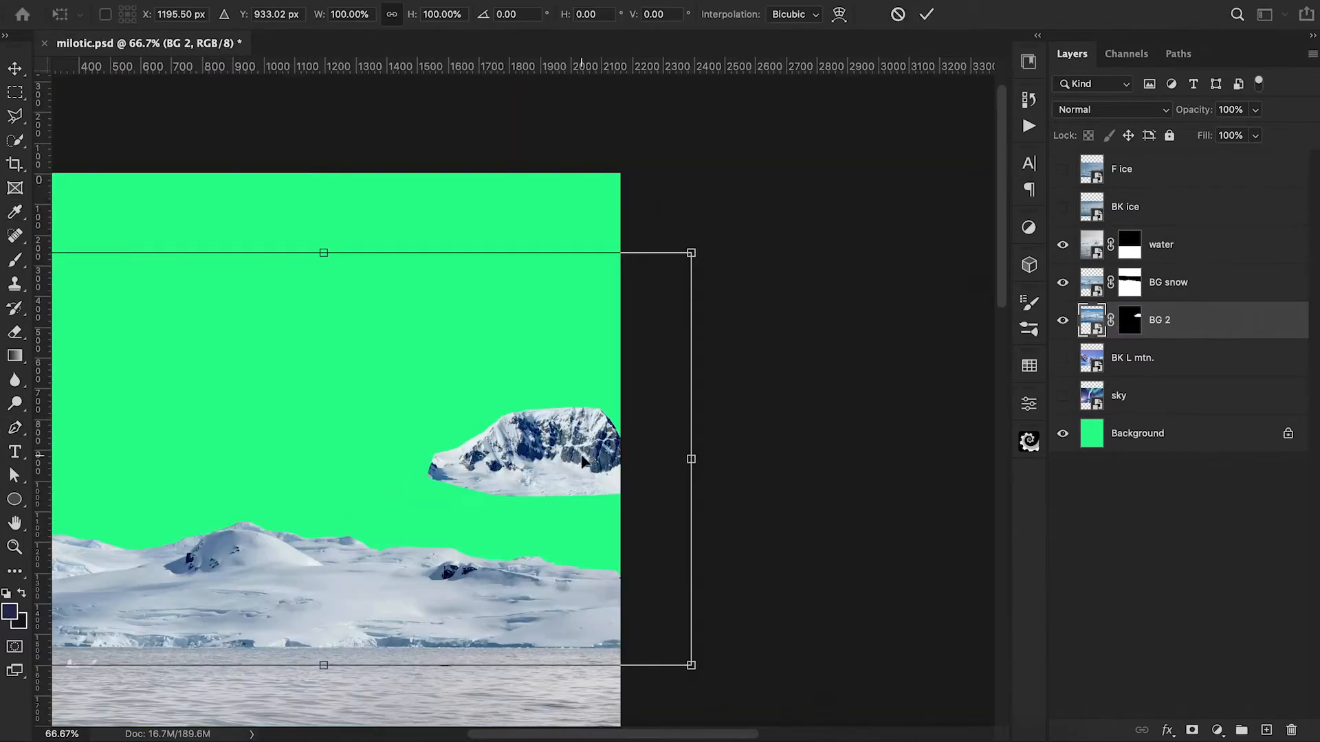
Step: Move the masked BG 2 mountain down to about Y 1219 px so it sits behind the snow ridge
{"action": "left_click_drag", "start_coordinate": [583, 456], "coordinate": [585, 547]}
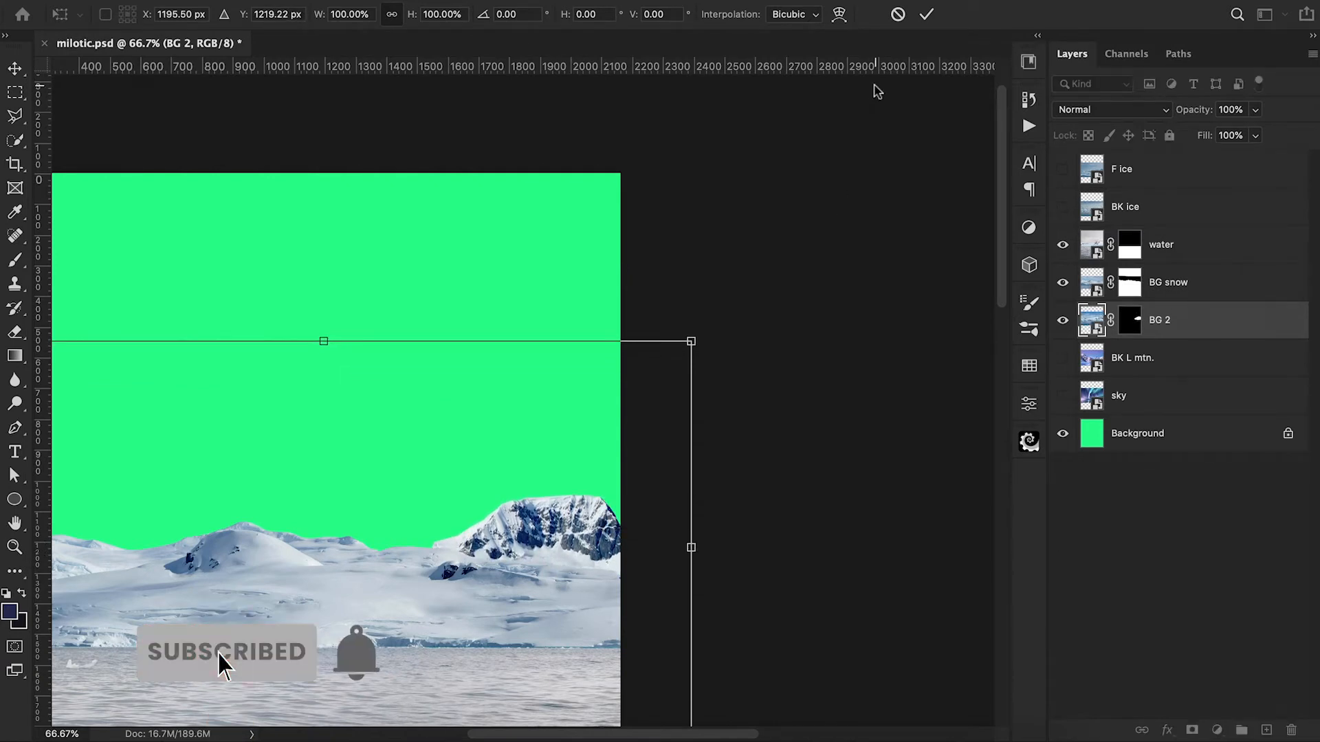
{"action": "left_click", "coordinate": [928, 15]}
{"action": "key", "text": "p"}
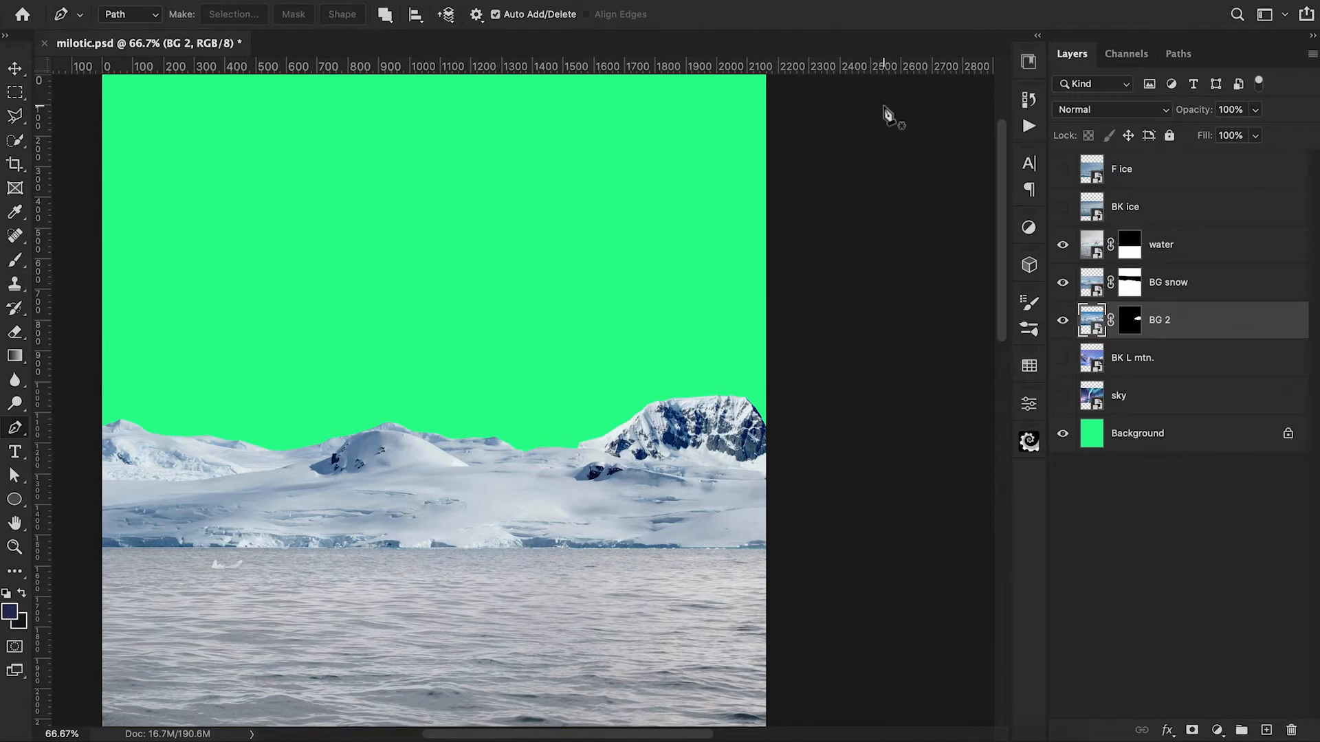
Step: Shift the BG 2 mountain slightly right so its outer slope runs off the canvas's right edge
{"action": "key", "text": "ctrl+t"}
{"action": "left_click_drag", "start_coordinate": [692, 411], "coordinate": [707, 409]}
{"action": "key", "text": "Return"}
{"action": "scroll", "coordinate": [706, 410], "scroll_direction": "left", "scroll_amount": 6}
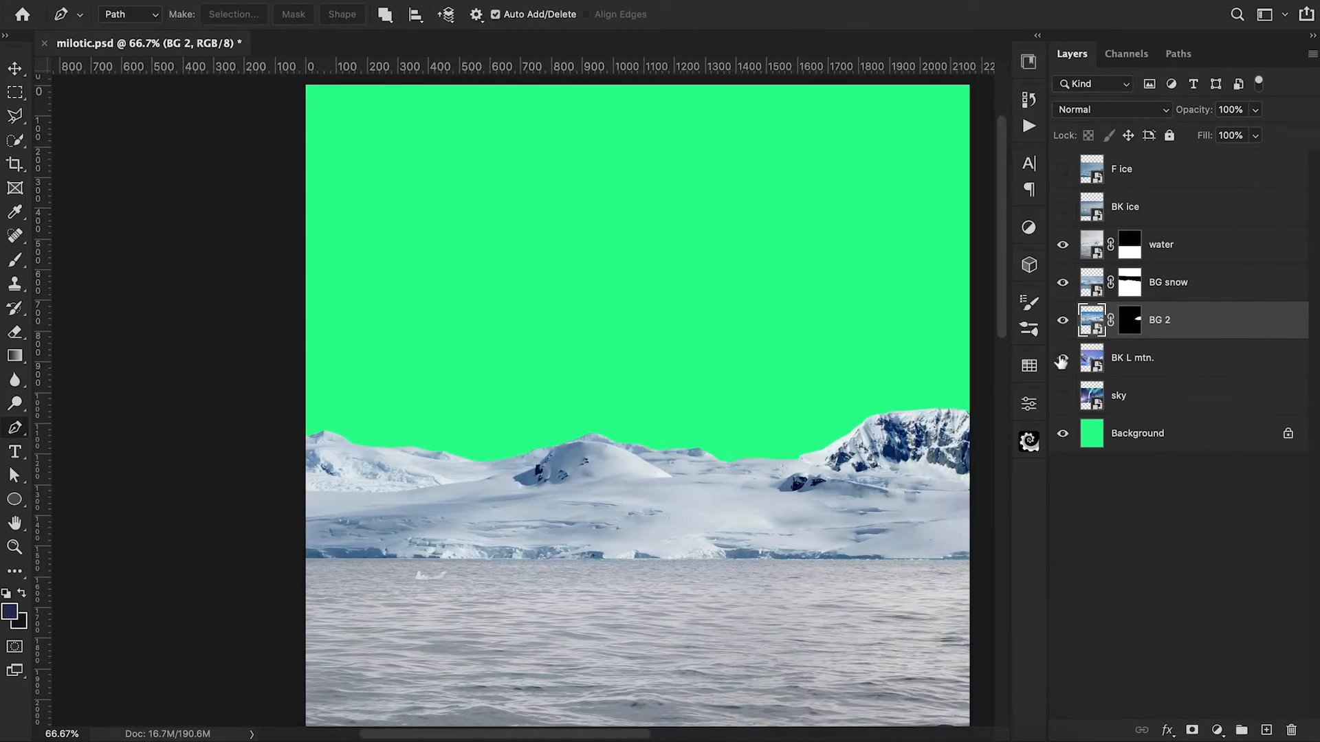
Step: Show the BK L mtn. layer and move it up to about Y 1006 px so its peaks rise behind the snow
{"action": "left_click", "coordinate": [1063, 358]}
{"action": "left_click", "coordinate": [1191, 375]}
{"action": "key", "text": "ctrl+t"}
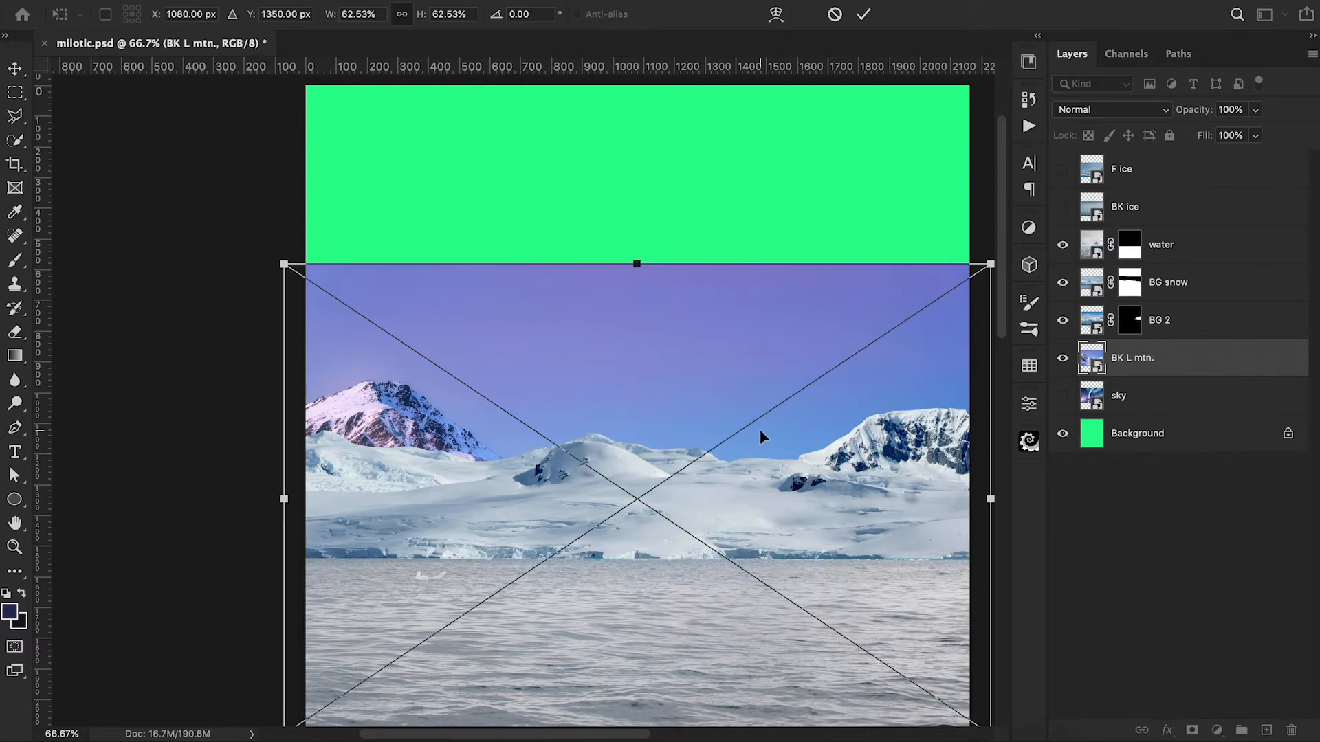
{"action": "left_click_drag", "start_coordinate": [760, 429], "coordinate": [756, 324]}
{"action": "scroll", "coordinate": [756, 323], "scroll_direction": "right", "scroll_amount": 3}
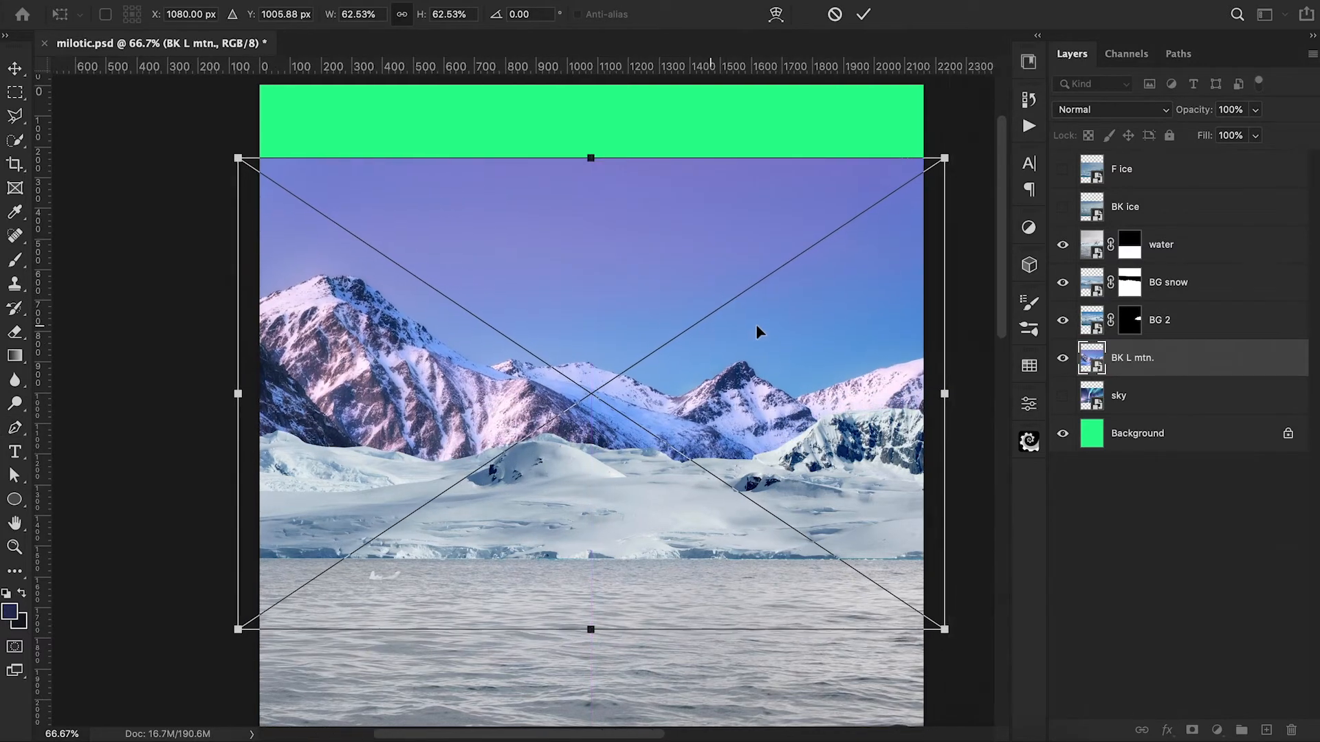
{"action": "key", "text": "Return"}
{"action": "key", "text": "p"}
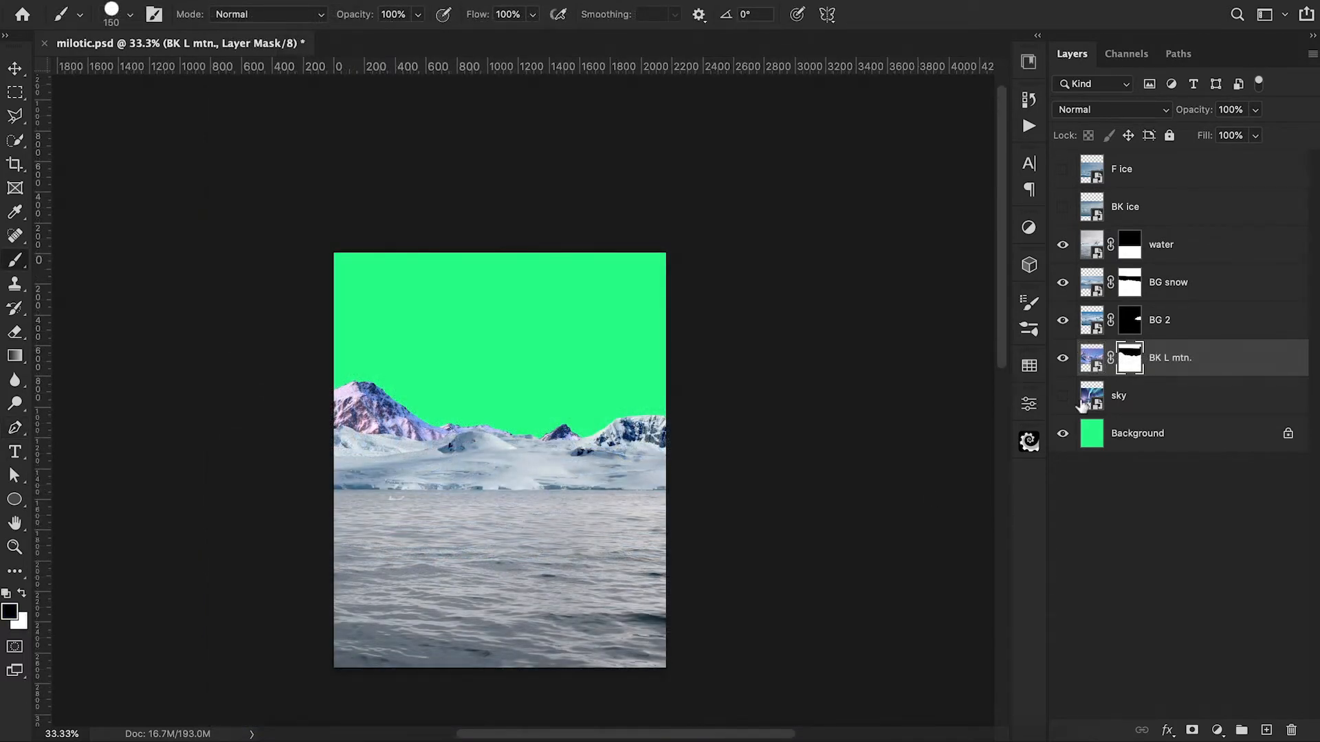
Step: Show the sky layer, move it up to the canvas's top edge and scale it to about 94% to fill the area behind the mountains
{"action": "left_click", "coordinate": [1062, 396]}
{"action": "left_click", "coordinate": [1141, 403]}
{"action": "key", "text": "ctrl+t"}
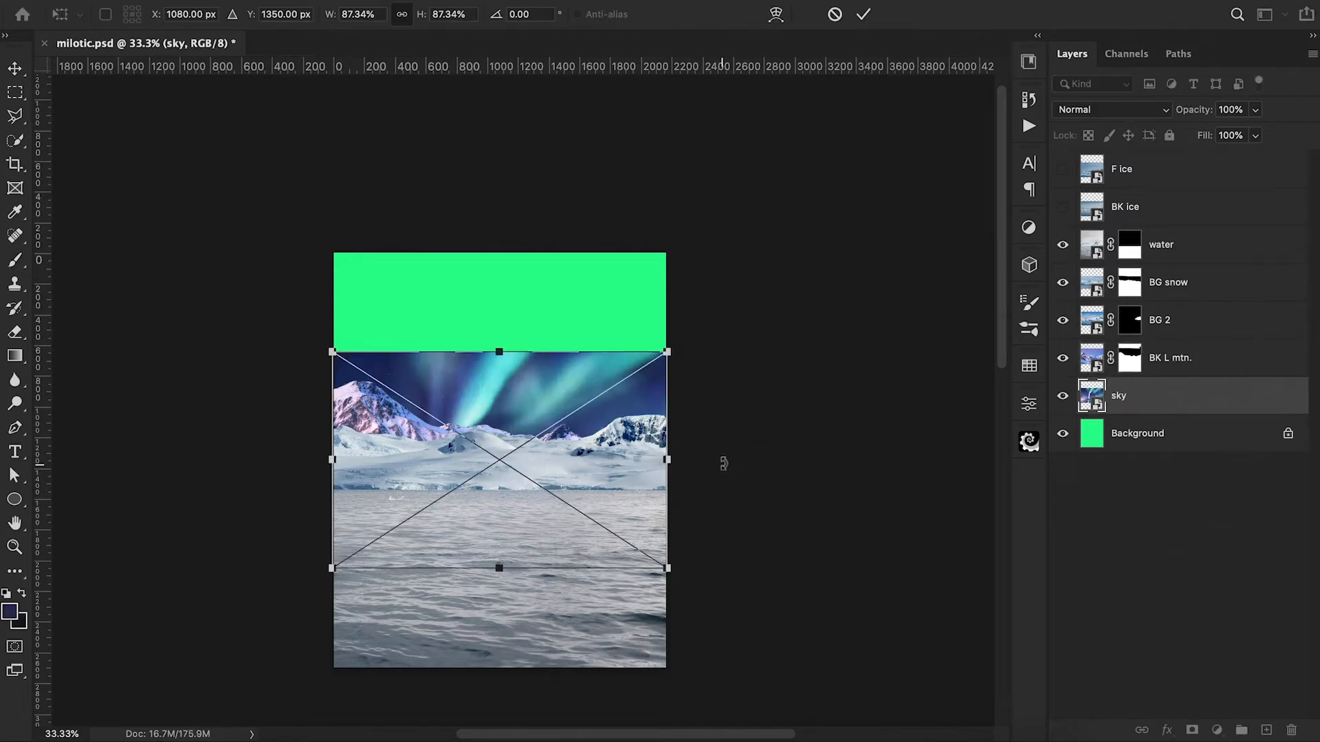
{"action": "left_click_drag", "start_coordinate": [621, 459], "coordinate": [618, 355]}
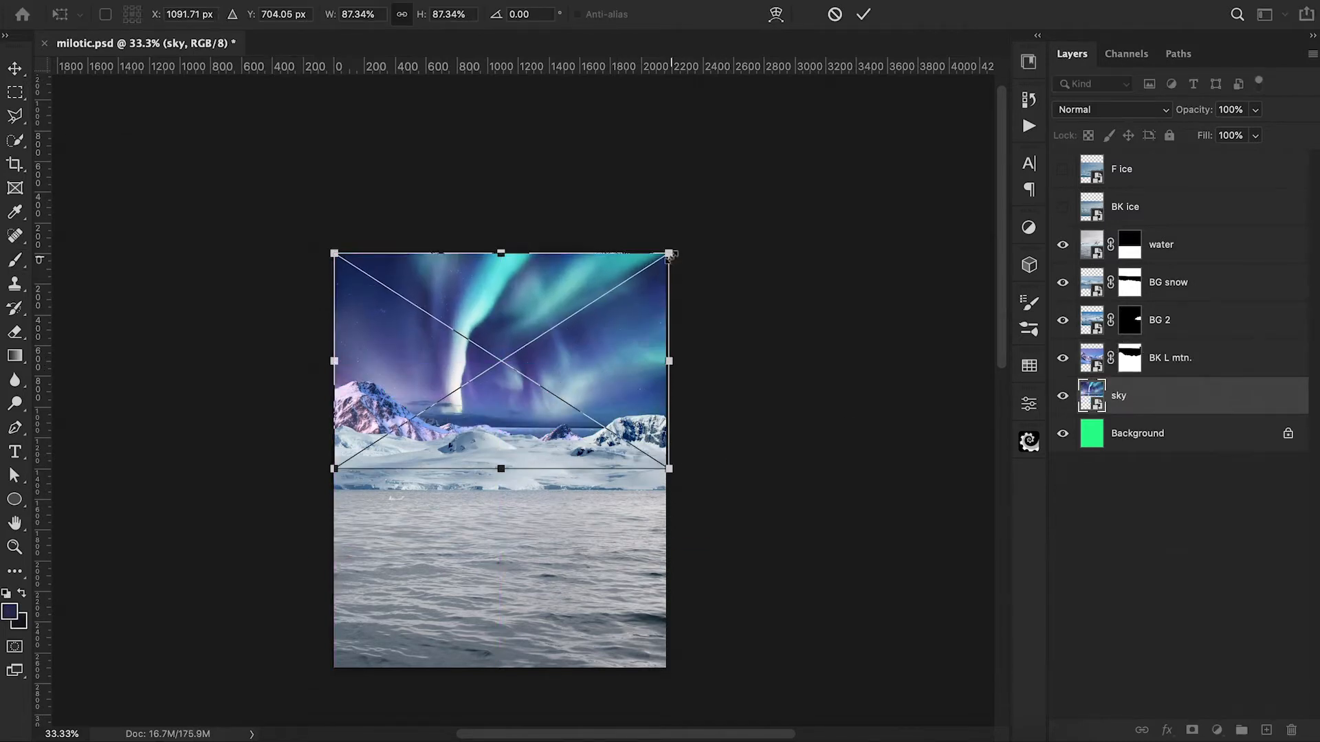
{"action": "mouse_move", "coordinate": [669, 253]}
{"action": "left_mouse_down"}
{"action": "mouse_move", "coordinate": [690, 240]}
{"action": "mouse_move", "coordinate": [679, 251]}
{"action": "left_mouse_up"}
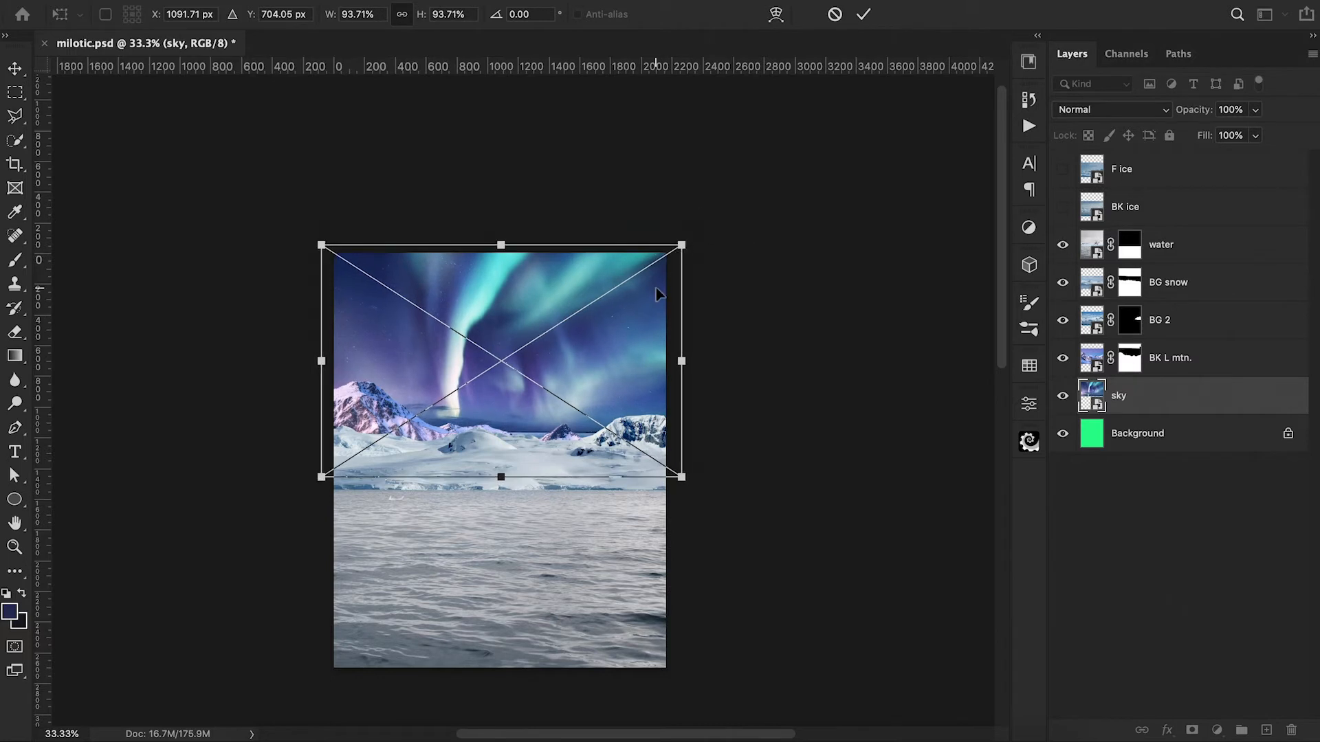
{"action": "left_click_drag", "start_coordinate": [654, 295], "coordinate": [665, 301]}
{"action": "key", "text": "Return"}
{"action": "scroll", "coordinate": [682, 402], "scroll_direction": "down", "scroll_amount": 3}
{"action": "scroll", "coordinate": [682, 402], "scroll_direction": "right", "scroll_amount": 2}
{"action": "scroll", "coordinate": [684, 402], "scroll_direction": "left", "scroll_amount": 3}
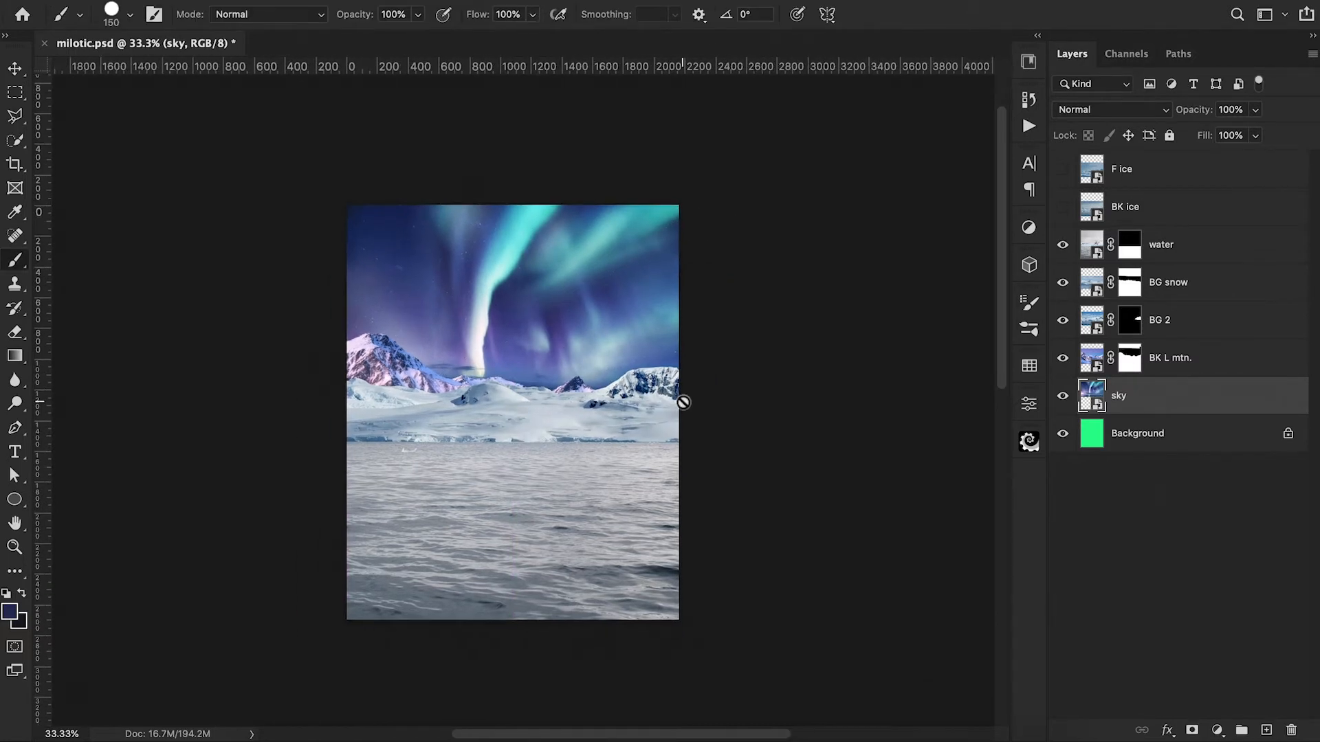
Step: Shift the BK L mtn. layer to about X 980 px, Y 1236 px to lower its peaks behind the snow ridge
{"action": "left_click", "coordinate": [1088, 363]}
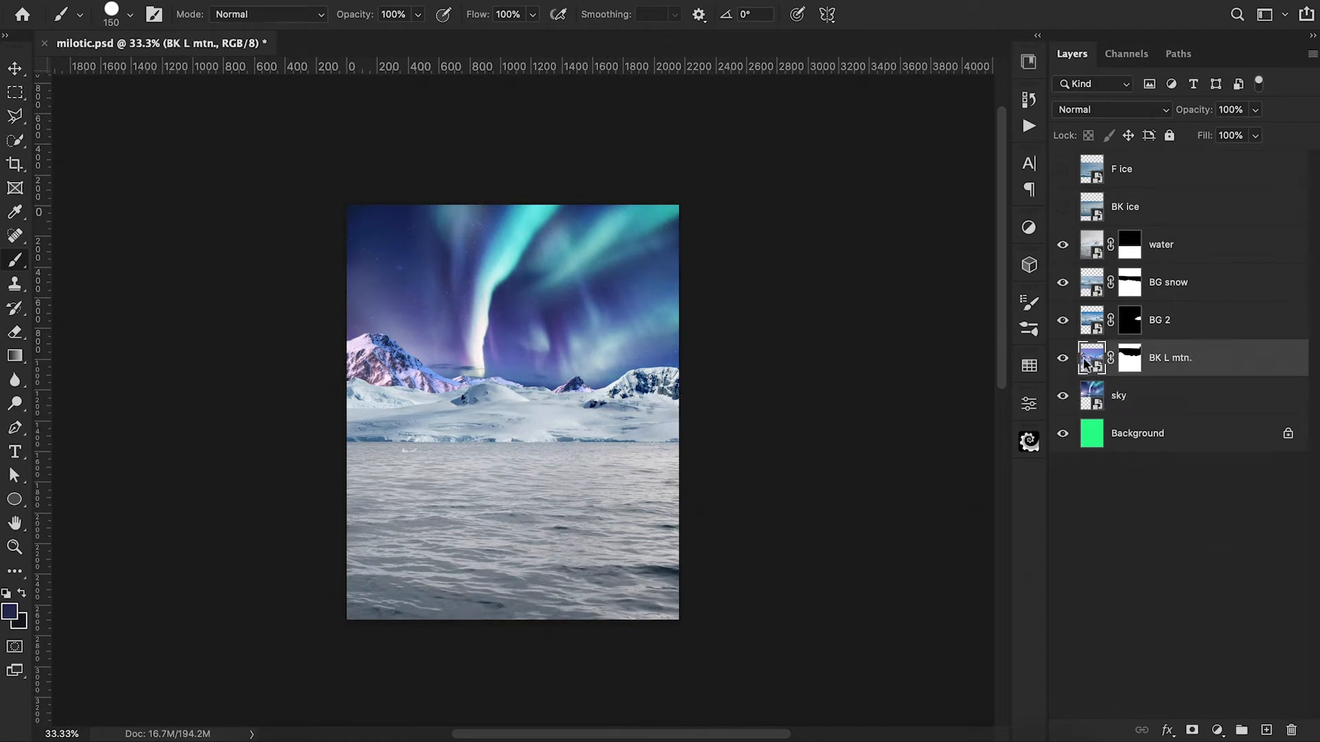
{"action": "key", "text": "ctrl+t"}
{"action": "left_click_drag", "start_coordinate": [614, 375], "coordinate": [612, 382]}
{"action": "key", "text": "shift+Down"}
{"action": "key", "text": "shift+Down"}
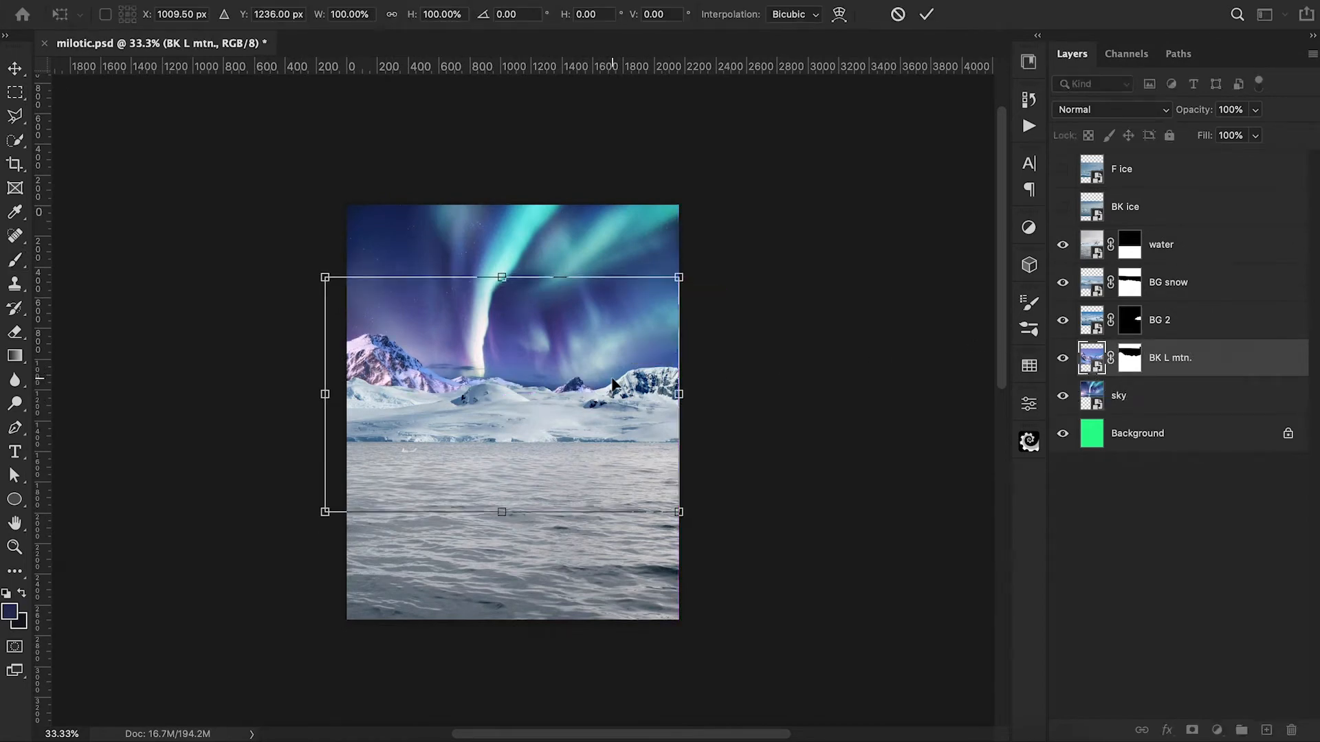
{"action": "key", "text": "shift+Left"}
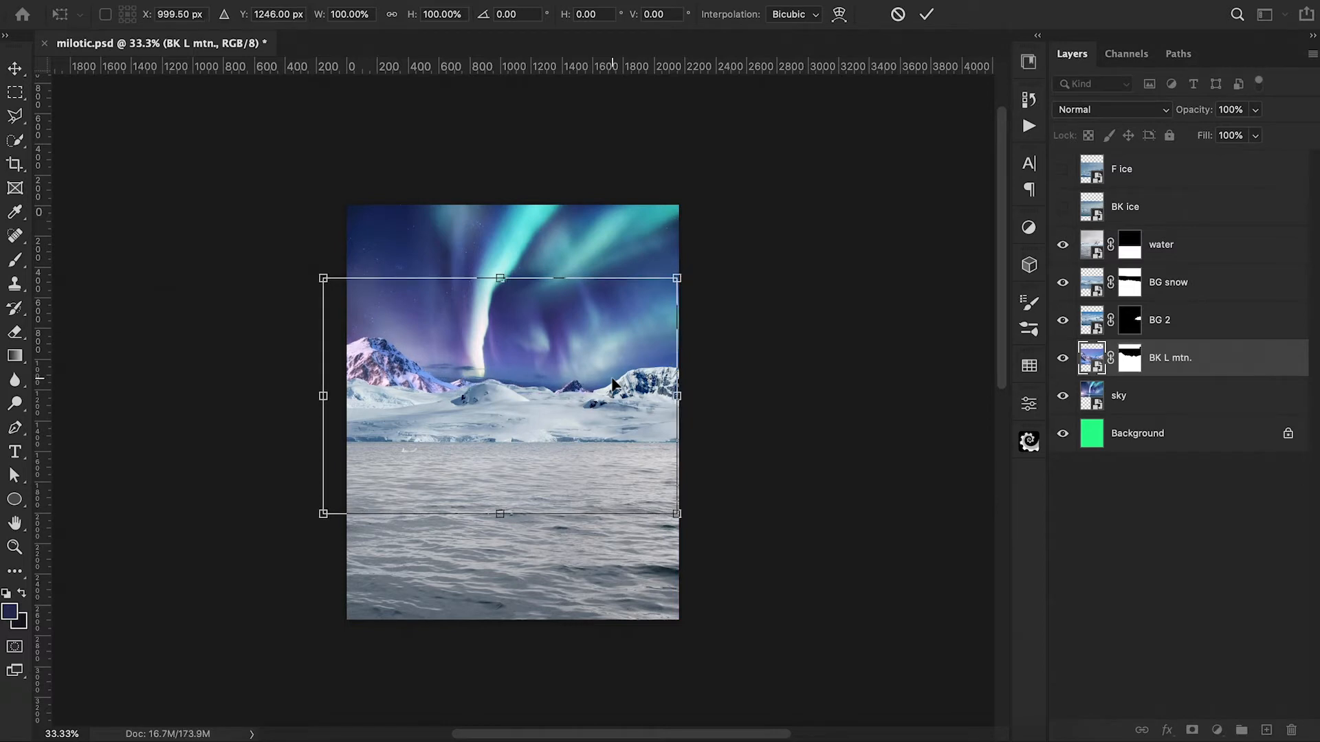
{"action": "key", "text": "shift+Left"}
{"action": "key", "text": "shift+Left"}
{"action": "key", "text": "shift+Left"}
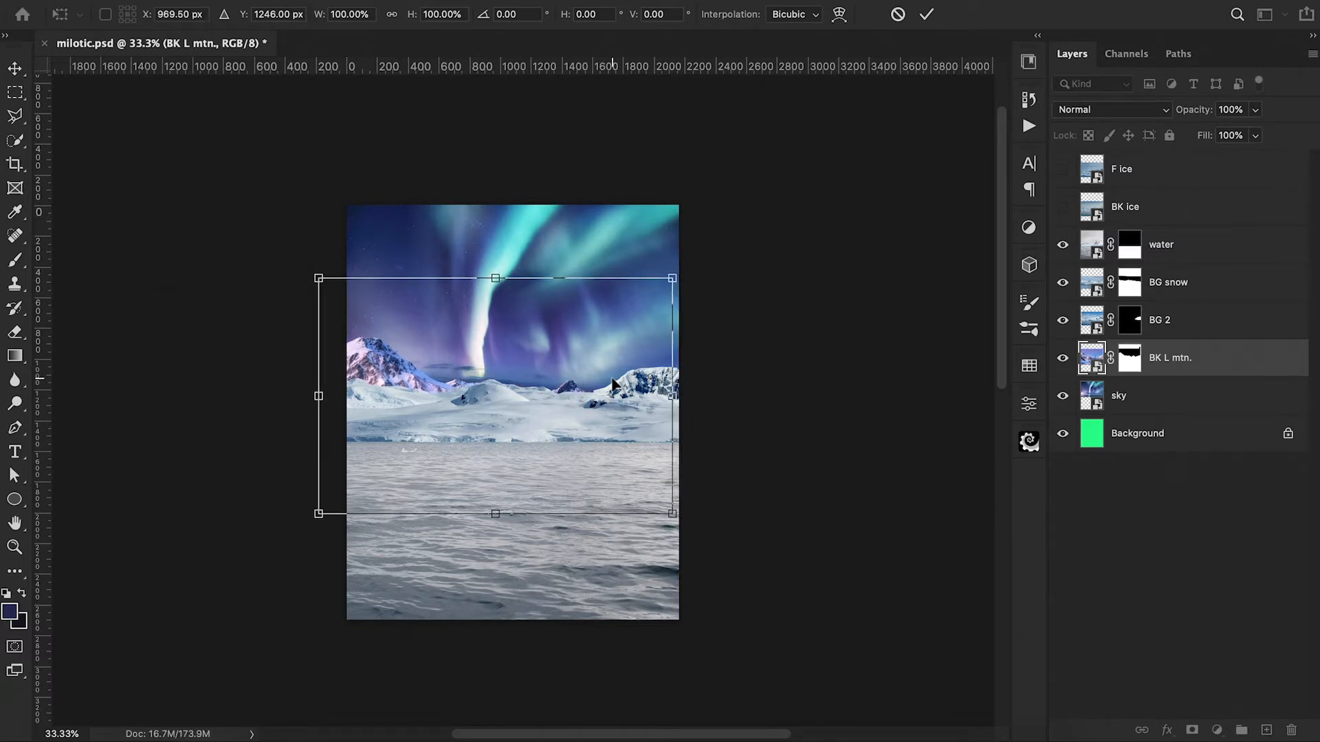
{"action": "key", "text": "shift+Right"}
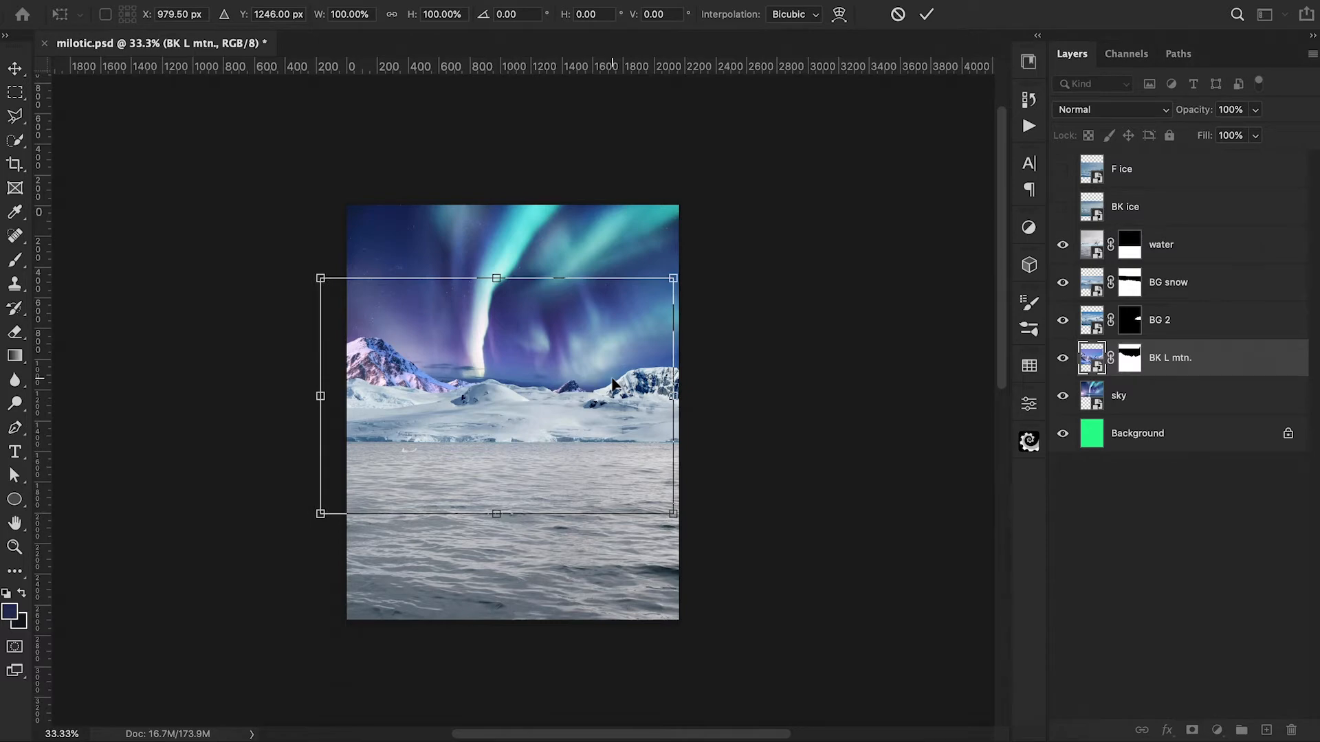
{"action": "key", "text": "Return"}
{"action": "key", "text": "b"}
{"action": "key", "text": "super+backslash"}
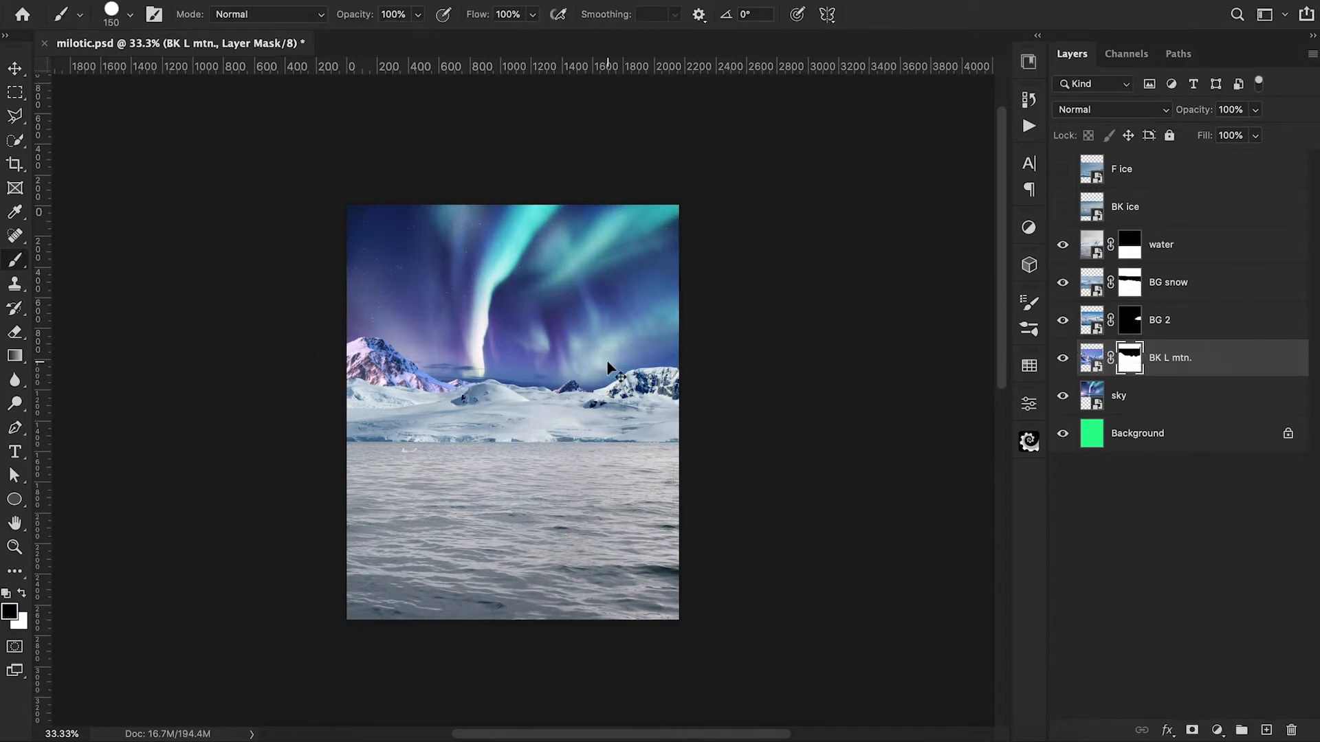
{"action": "key", "text": "super+plus"}
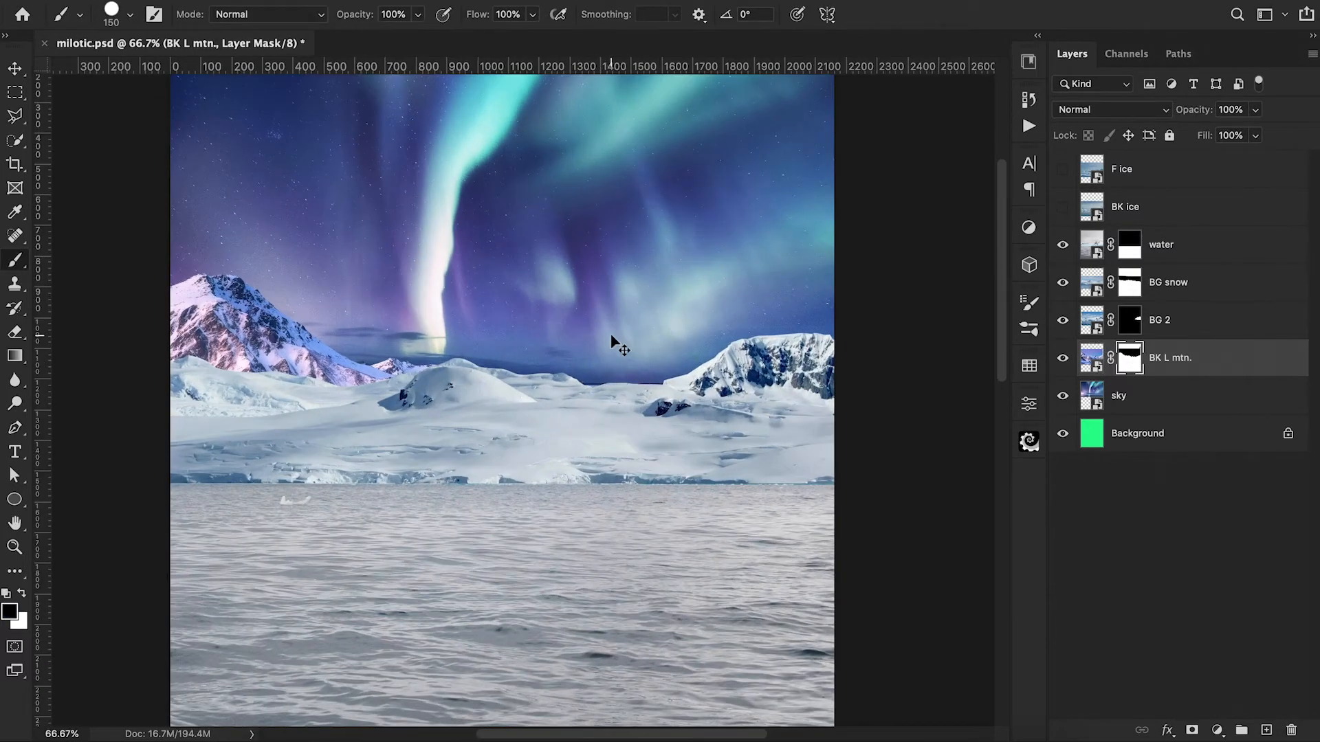
{"action": "key", "text": "super+minus"}
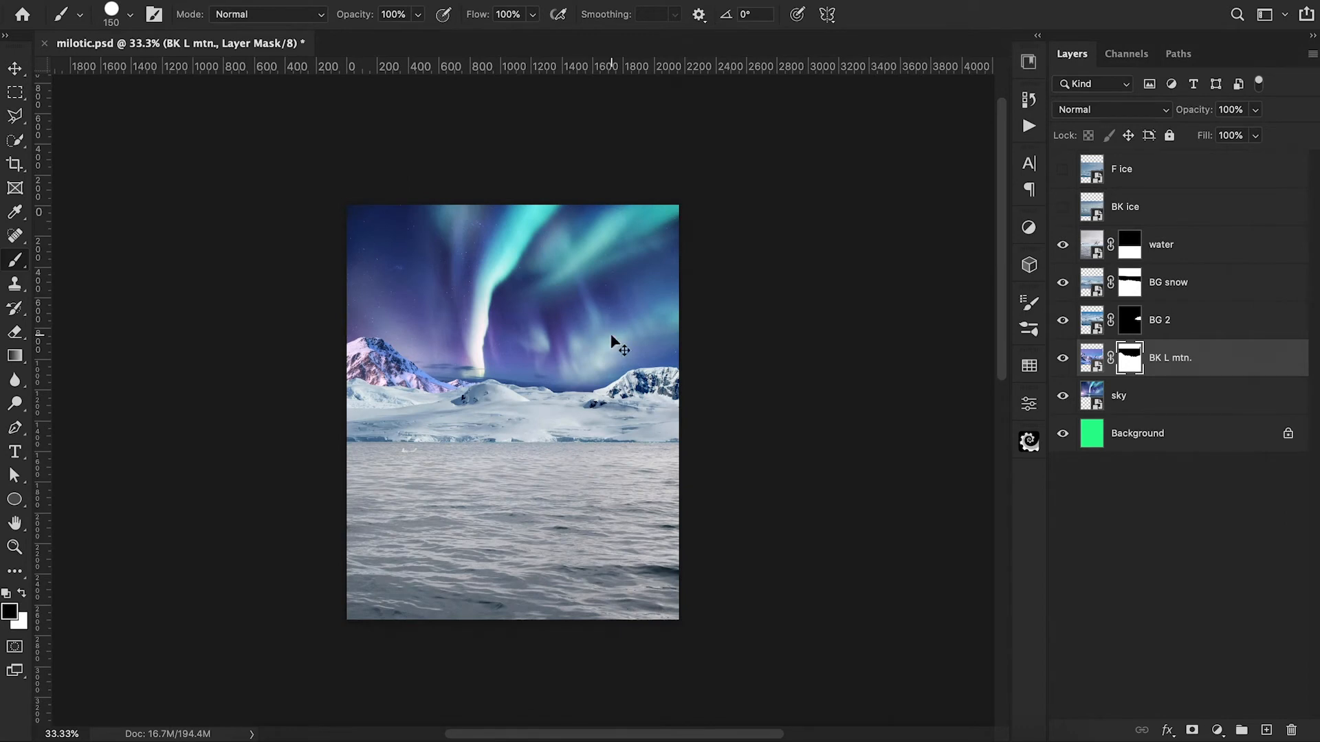
{"action": "key", "text": "super+t"}
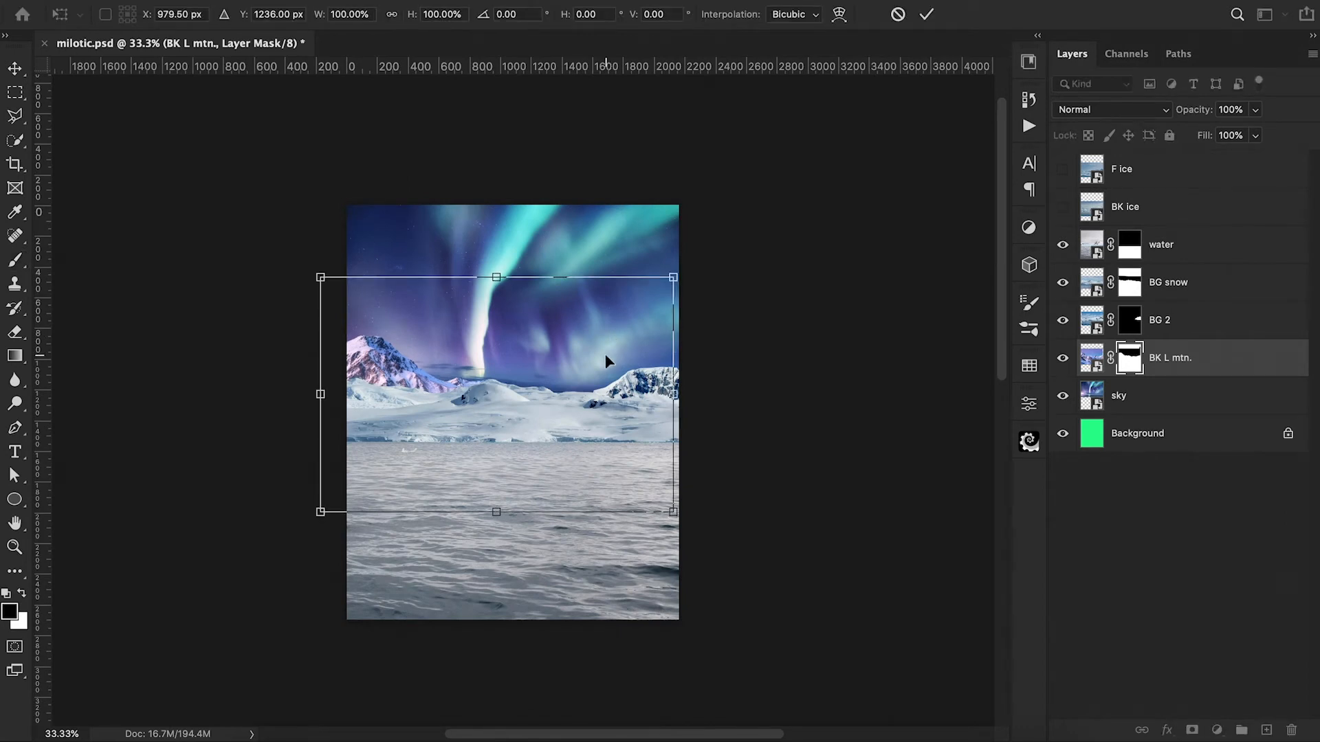
{"action": "key", "text": "Escape"}
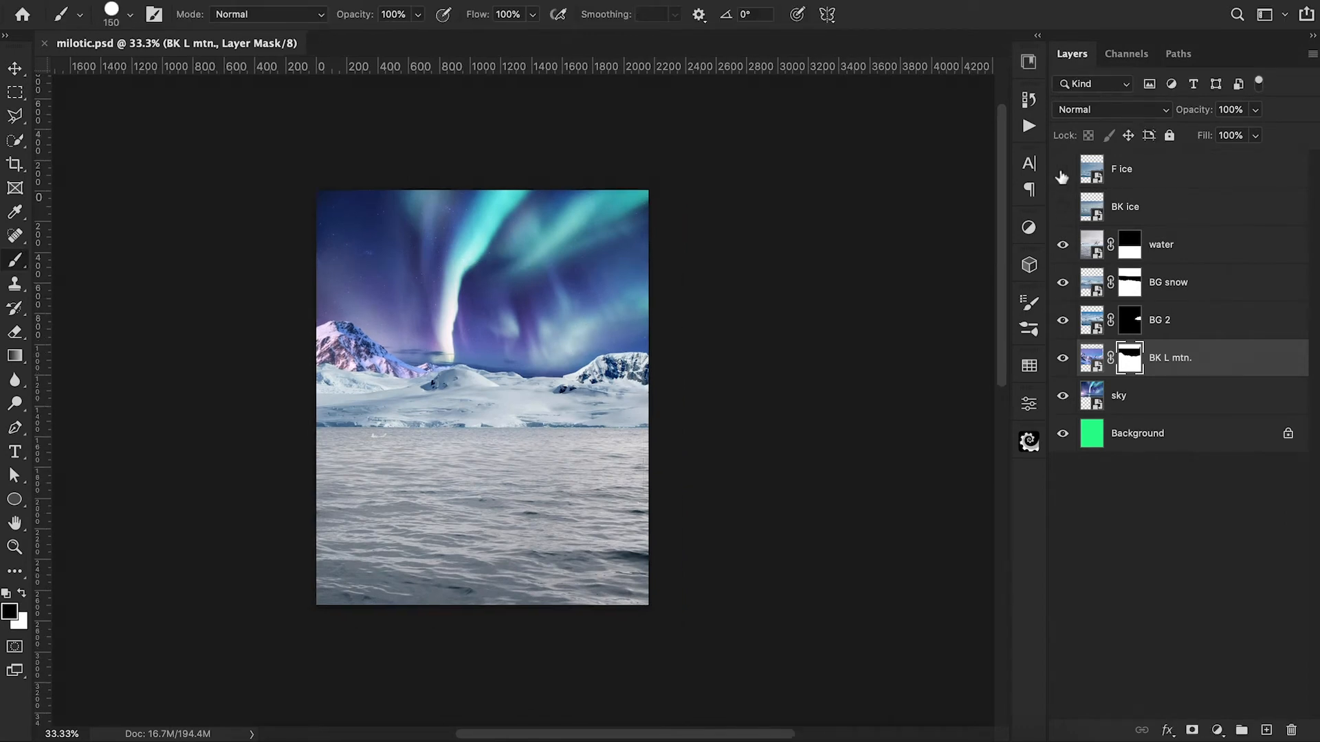
Step: Show BK ice, add a layer mask, and fill a full-width rectangle above the ice horizon with black on it
{"action": "left_click", "coordinate": [1062, 208]}
{"action": "left_click", "coordinate": [1103, 214]}
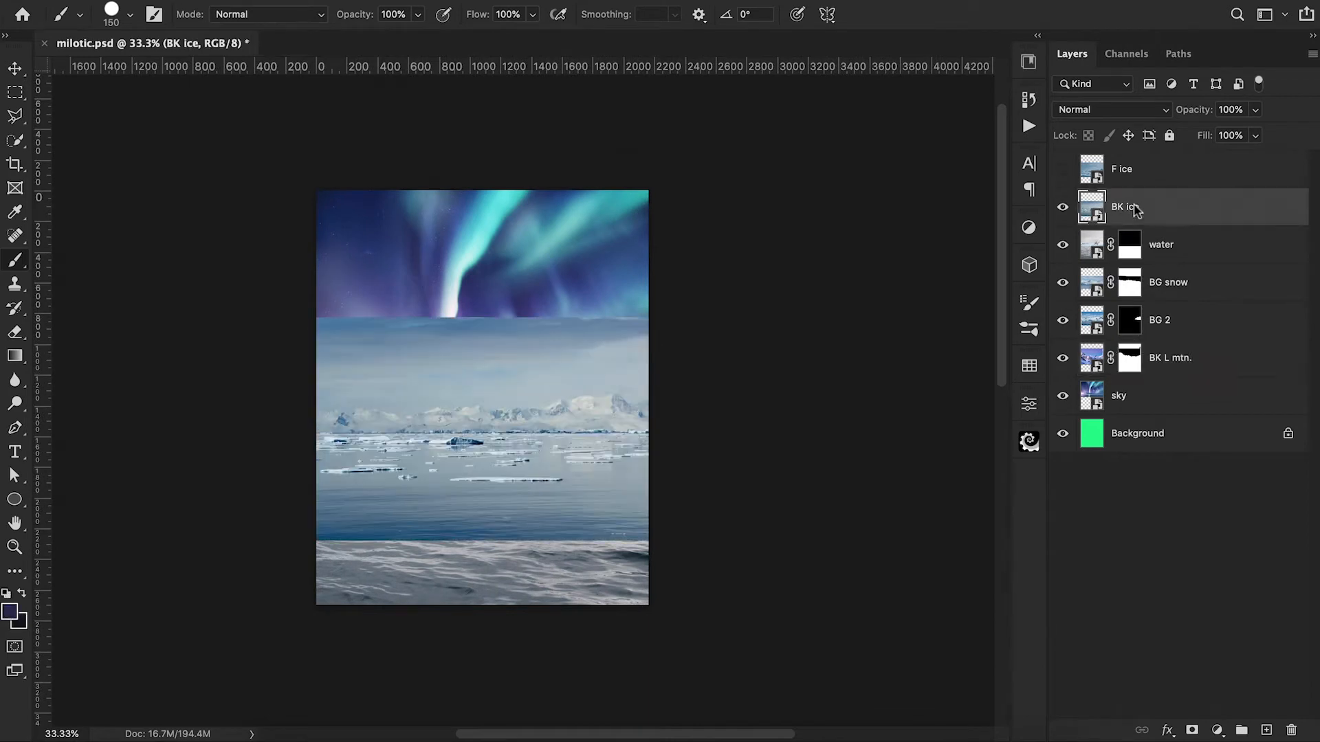
{"action": "left_click", "coordinate": [1192, 730]}
{"action": "left_click", "coordinate": [15, 92]}
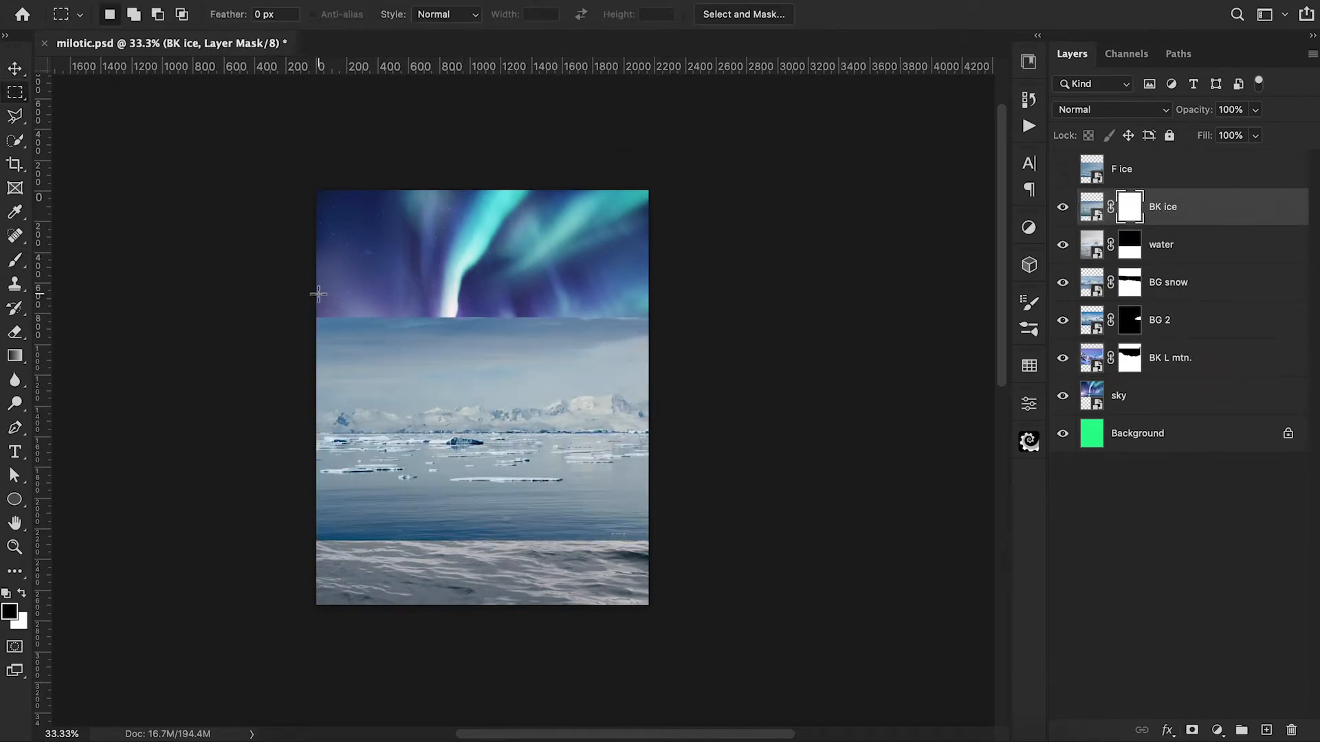
{"action": "left_click_drag", "start_coordinate": [316, 297], "coordinate": [679, 433]}
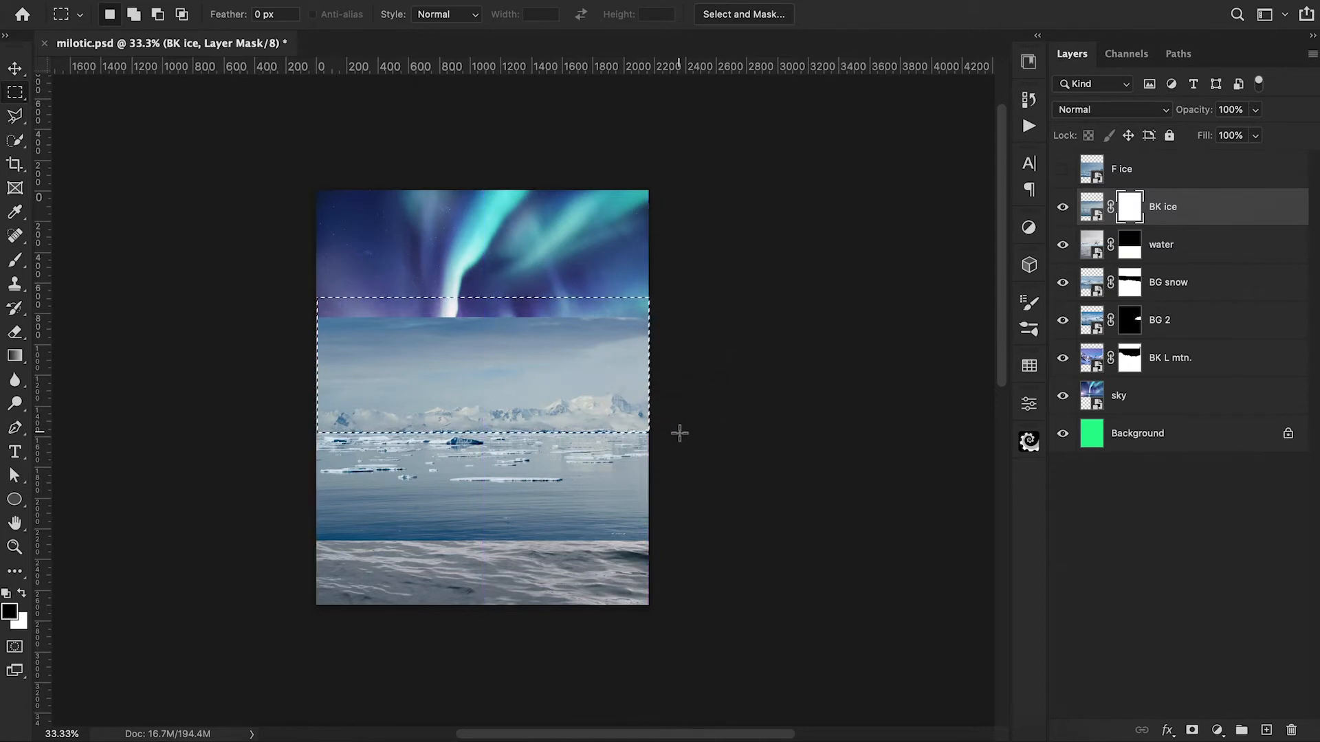
{"action": "key", "text": "alt+BackSpace"}
{"action": "key", "text": "ctrl+d"}
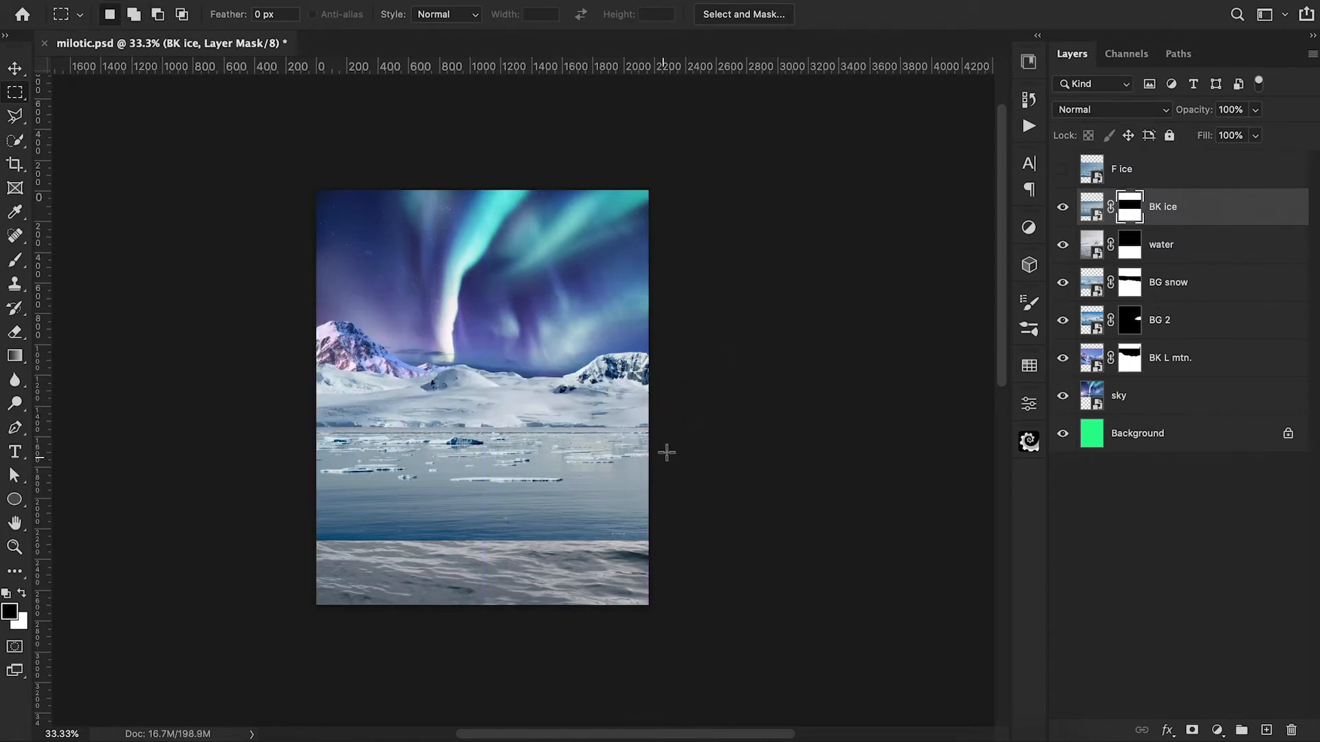
Step: Move the BK ice layer up to about Y 1511 px so the floating ice meets the snow shoreline
{"action": "key", "text": "ctrl+t"}
{"action": "left_click_drag", "start_coordinate": [592, 507], "coordinate": [593, 501]}
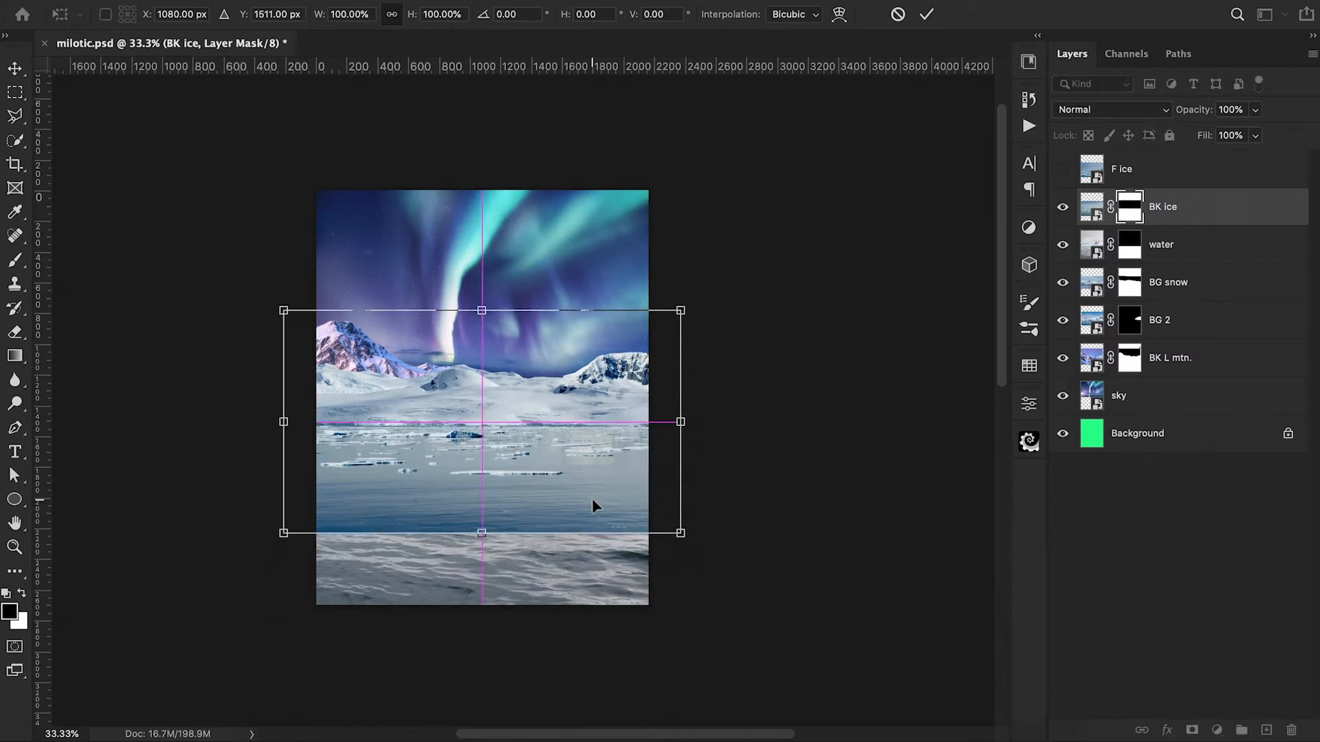
{"action": "key", "text": "Return"}
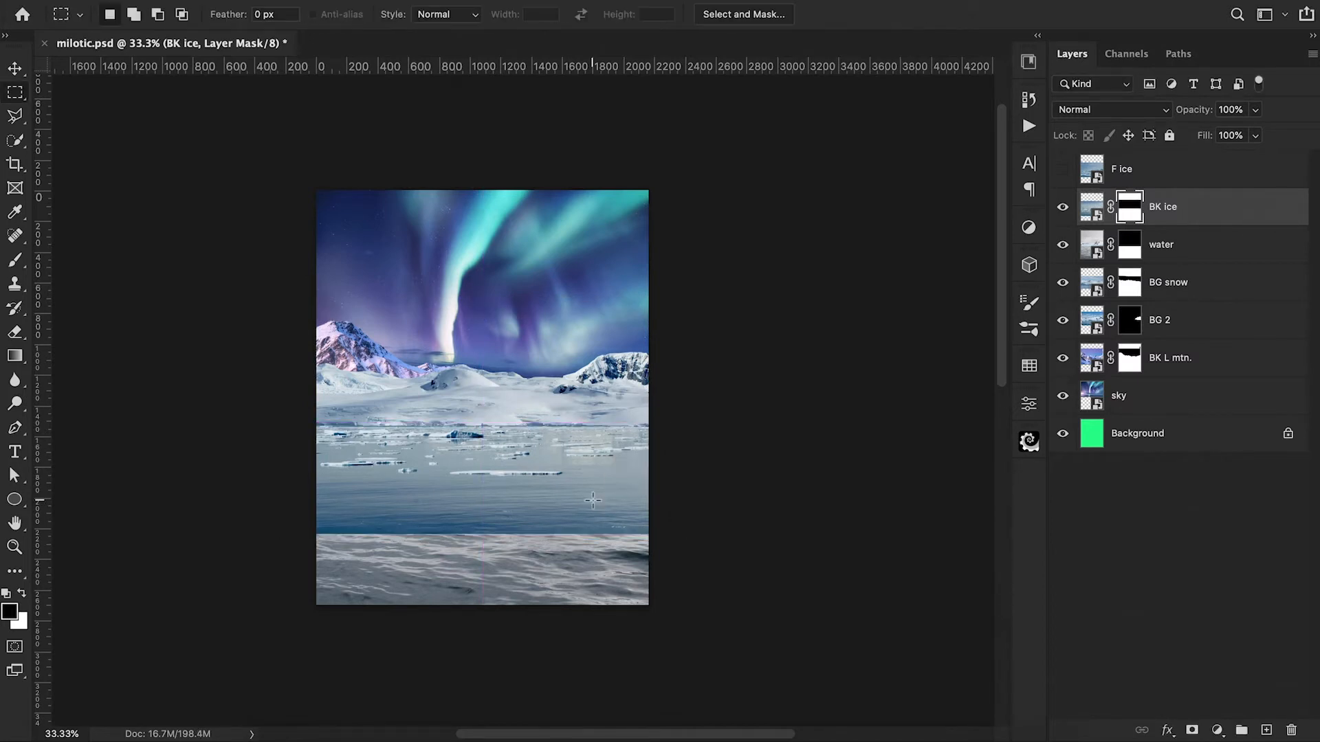
Step: Put the BK ice layer in a new group and name the group "BK ice"
{"action": "left_click", "coordinate": [1214, 219]}
{"action": "key", "text": "ctrl+g"}
{"action": "double_click", "coordinate": [1127, 199]}
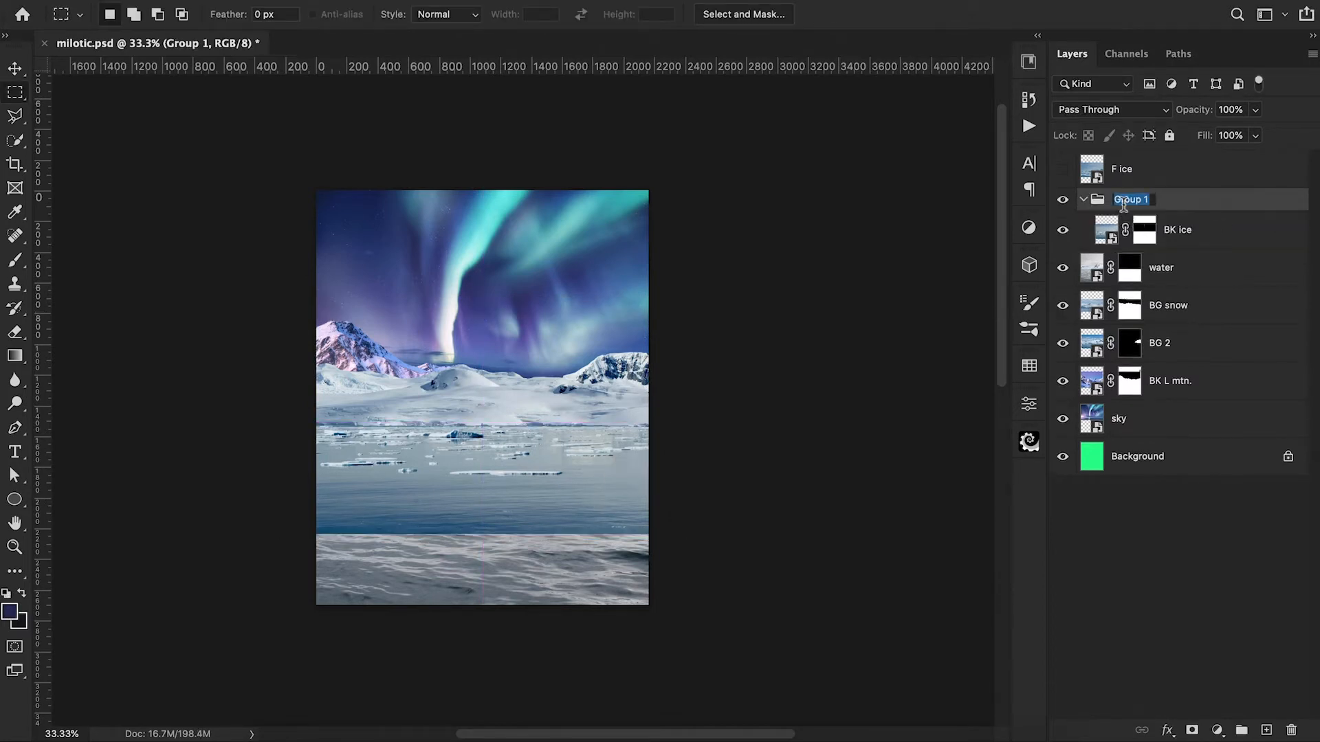
{"action": "type", "text": "BK ice"}
{"action": "key", "text": "Return"}
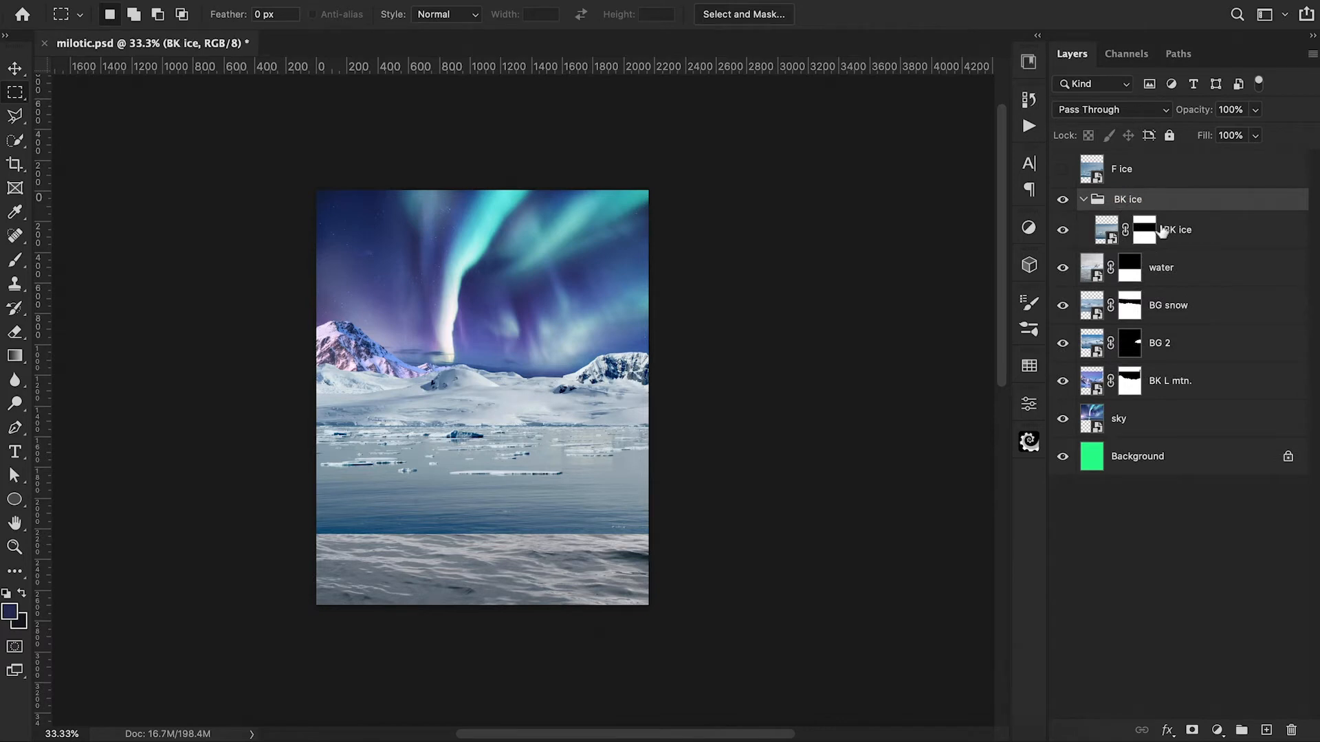
Step: Add a Hue/Saturation adjustment above the BK ice layer and clip it to that layer
{"action": "left_click", "coordinate": [1216, 230]}
{"action": "left_click", "coordinate": [1218, 730]}
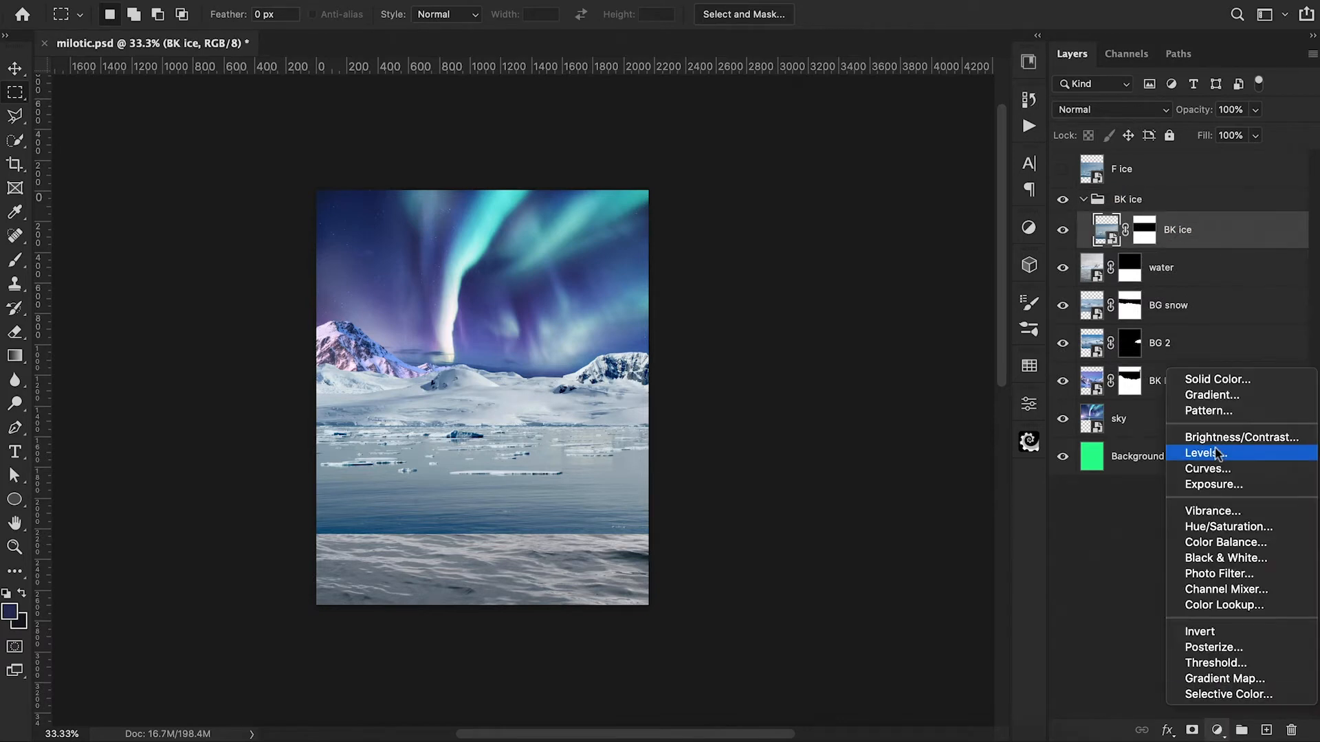
{"action": "left_click", "coordinate": [1221, 527]}
{"action": "left_click", "coordinate": [1102, 249], "text": "alt"}
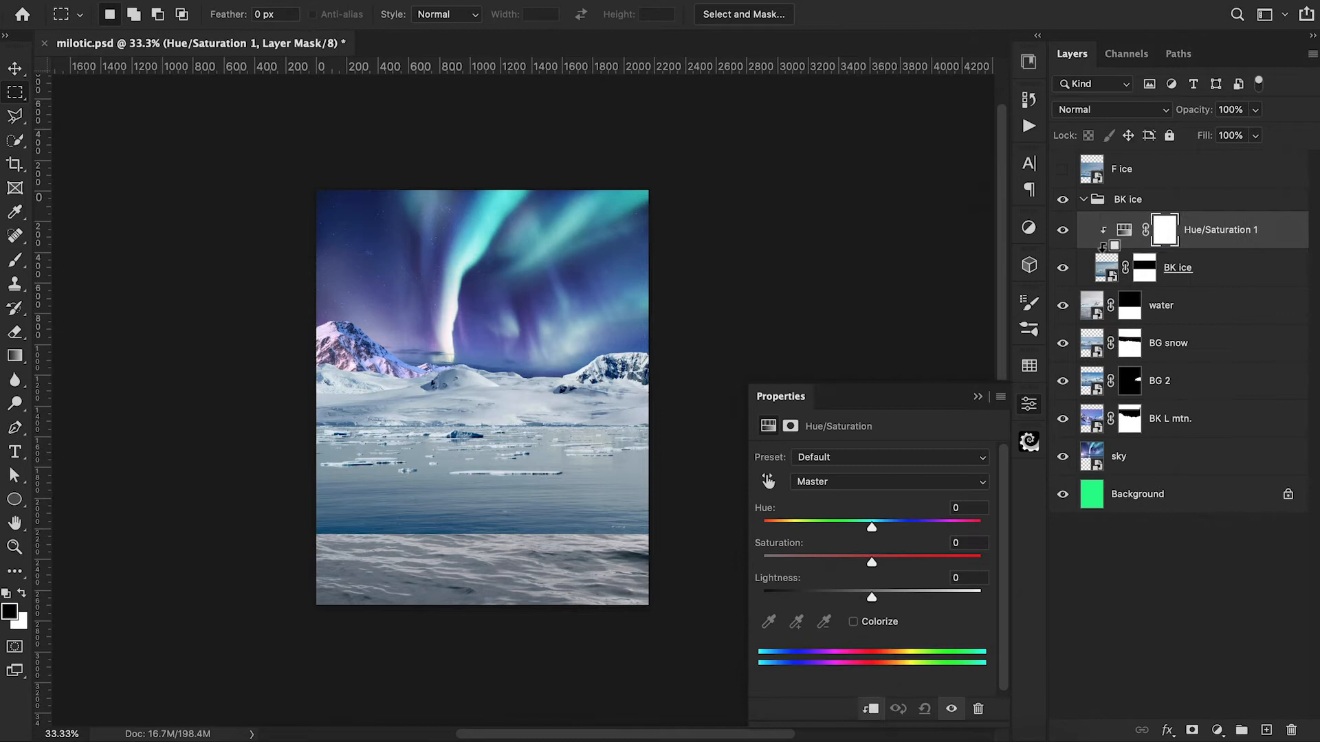
Step: In the BK ice Hue/Saturation adjustment, set the Blues saturation to -100 and the Cyans saturation to about -23
{"action": "left_click", "coordinate": [872, 483]}
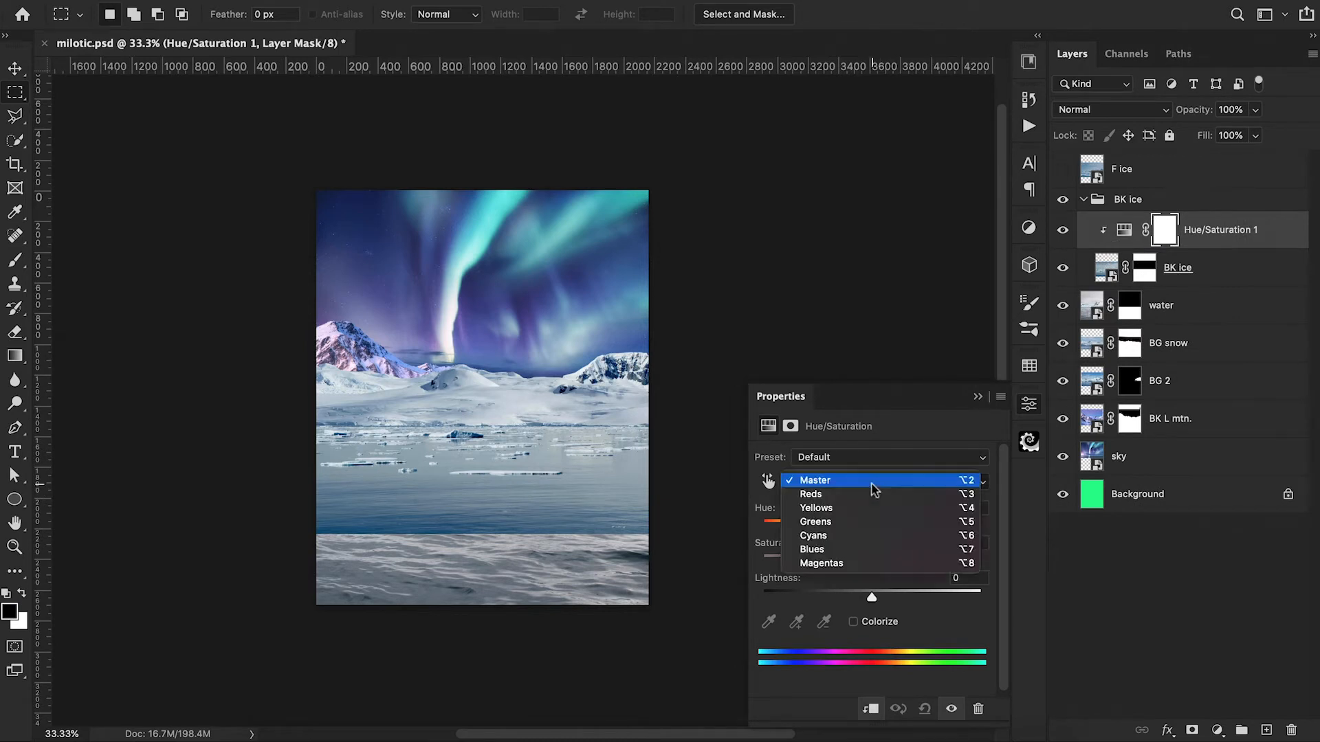
{"action": "left_click", "coordinate": [861, 549]}
{"action": "left_click_drag", "start_coordinate": [872, 564], "coordinate": [789, 583]}
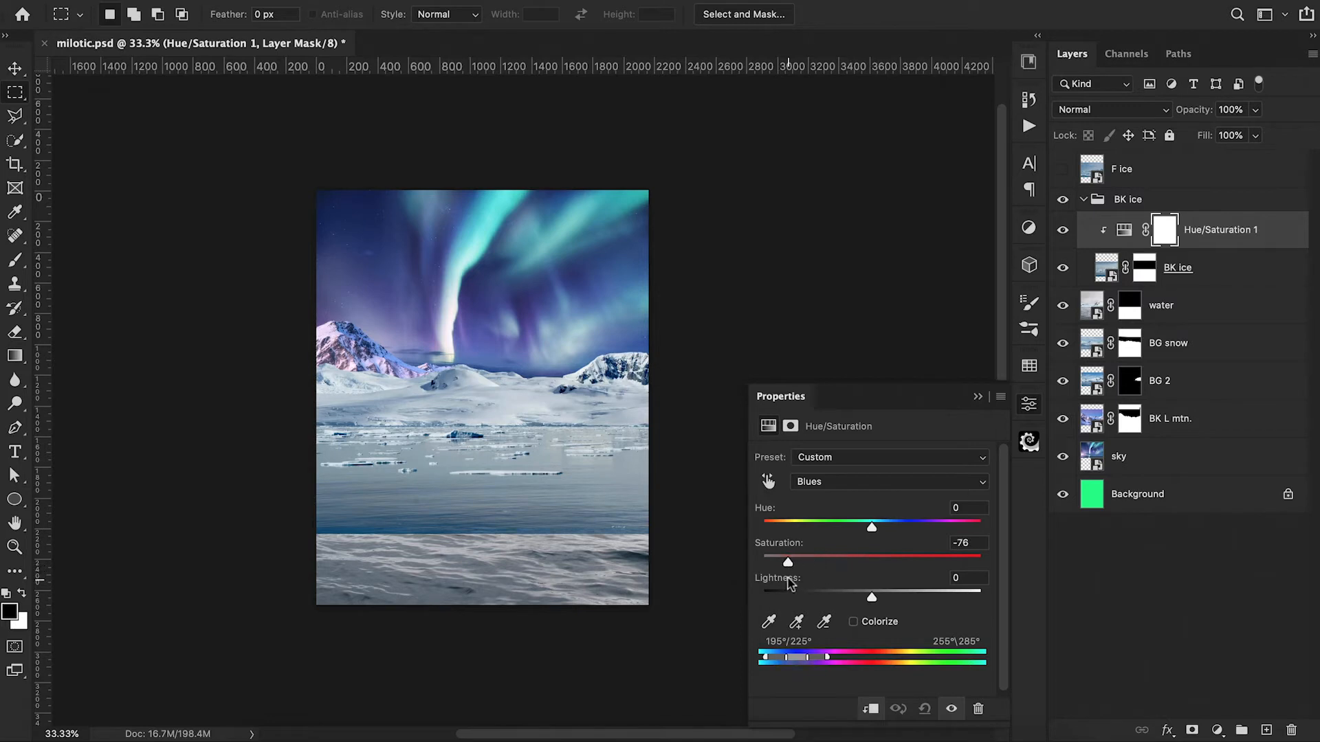
{"action": "left_click", "coordinate": [840, 486]}
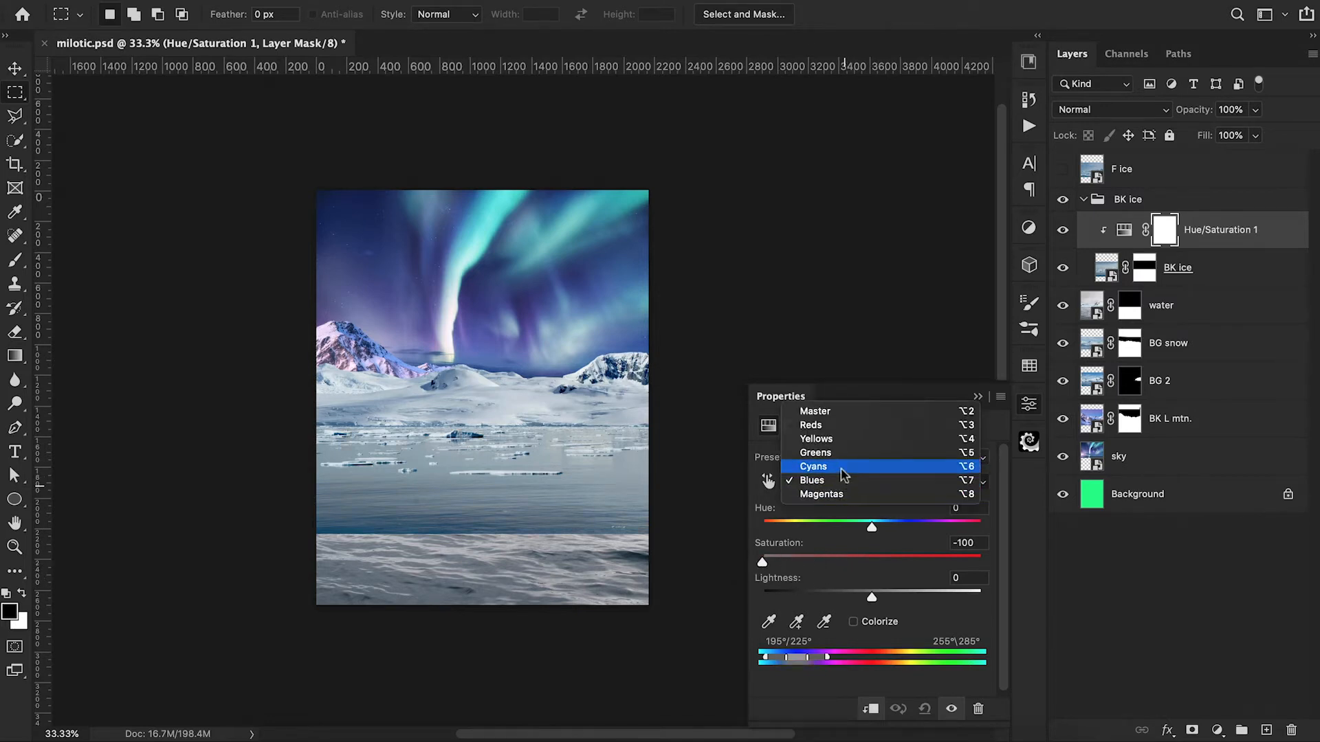
{"action": "left_click", "coordinate": [840, 469]}
{"action": "left_click_drag", "start_coordinate": [872, 563], "coordinate": [850, 572]}
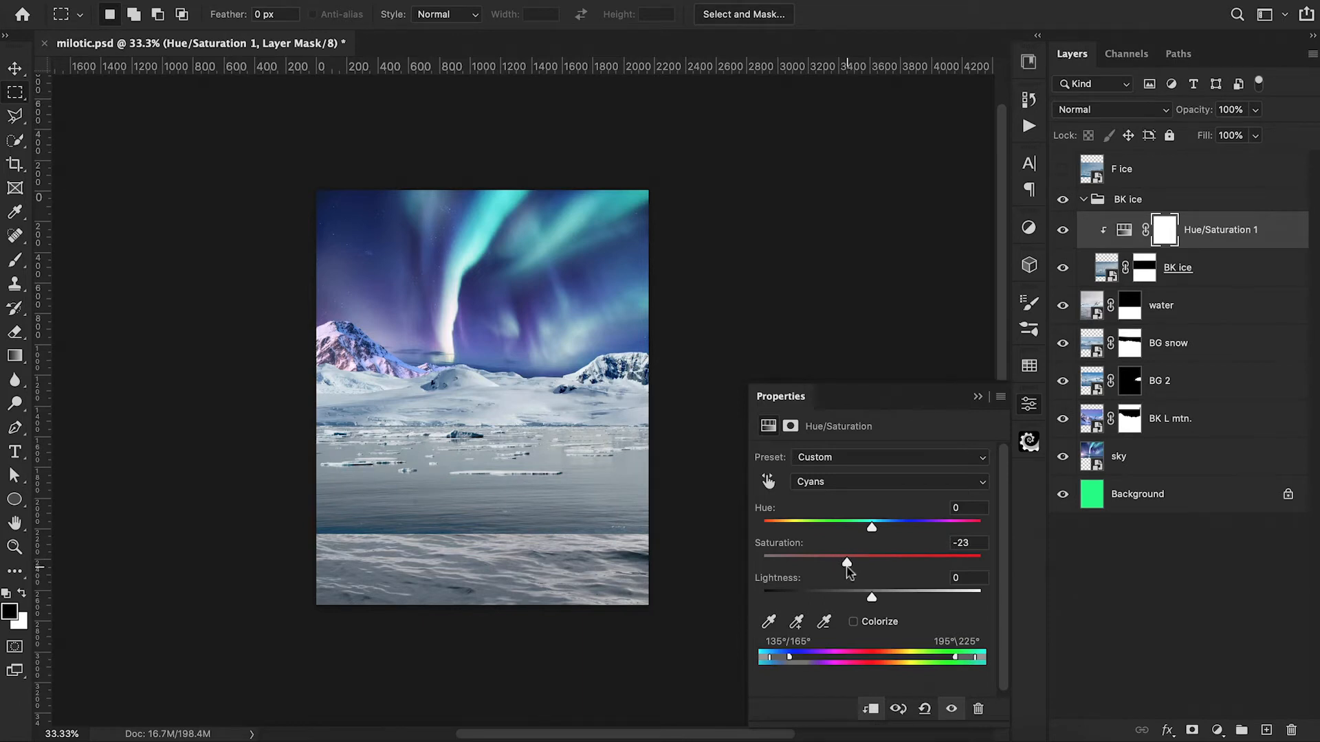
{"action": "left_click", "coordinate": [978, 397]}
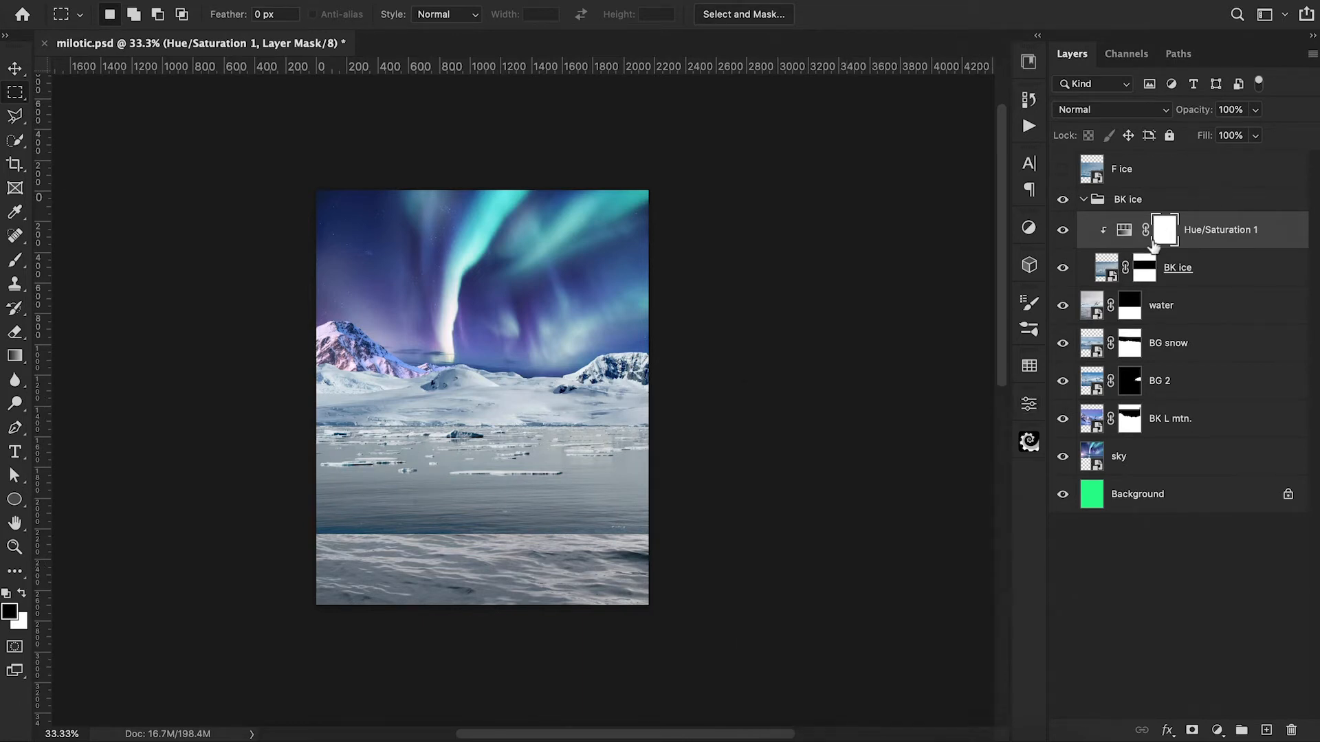
Step: Compare the BK ice layer with and without its Hue/Saturation adjustment, leaving the adjustment hidden
{"action": "left_click", "coordinate": [1063, 230]}
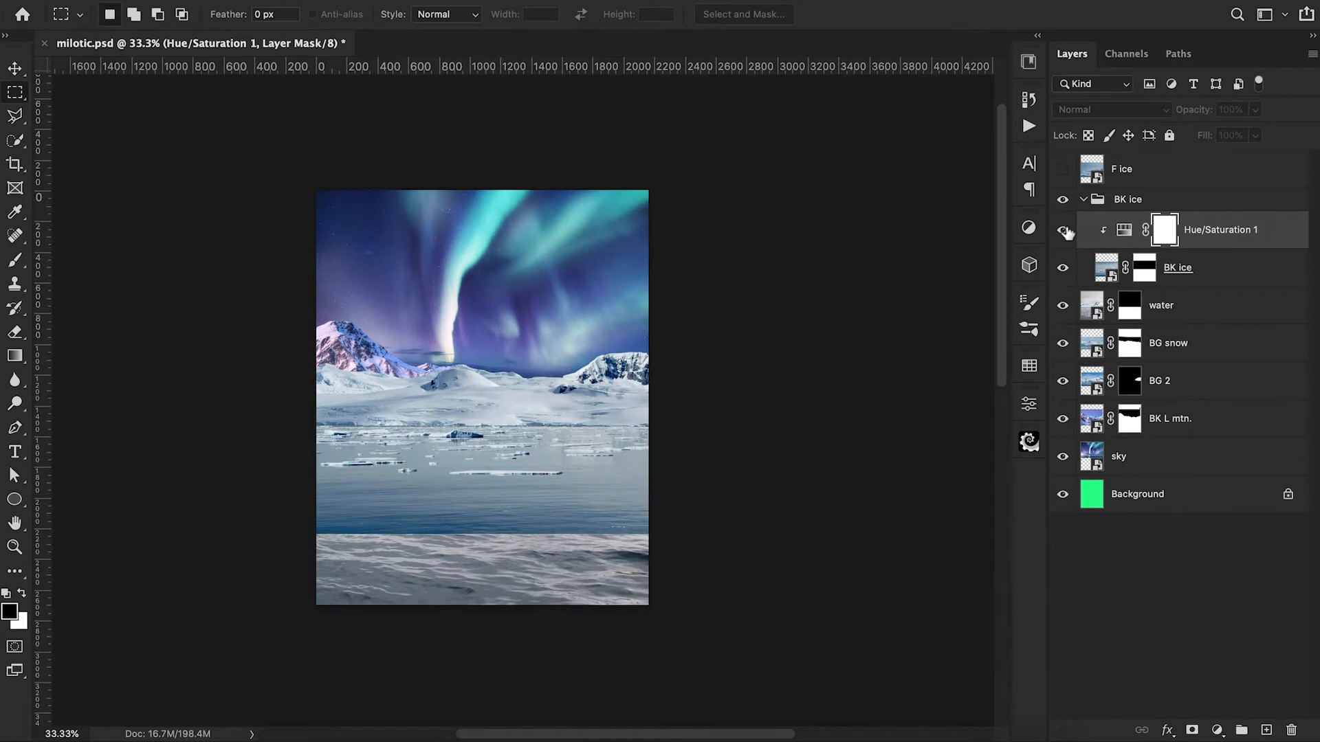
{"action": "left_click", "coordinate": [1063, 230]}
{"action": "left_click", "coordinate": [1066, 231]}
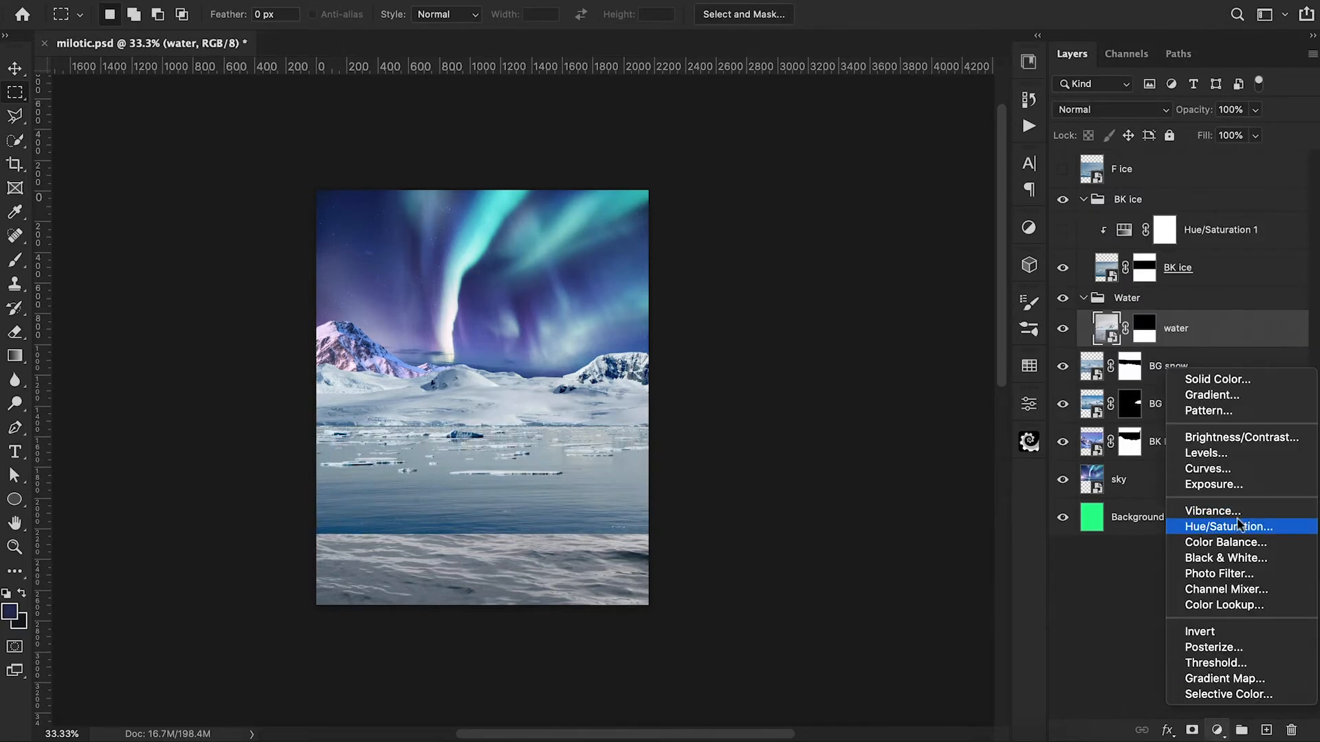
Step: Group the water layer as "Water", clip a Hue/Saturation adjustment to it, and raise the Master saturation
{"action": "left_click", "coordinate": [1238, 527]}
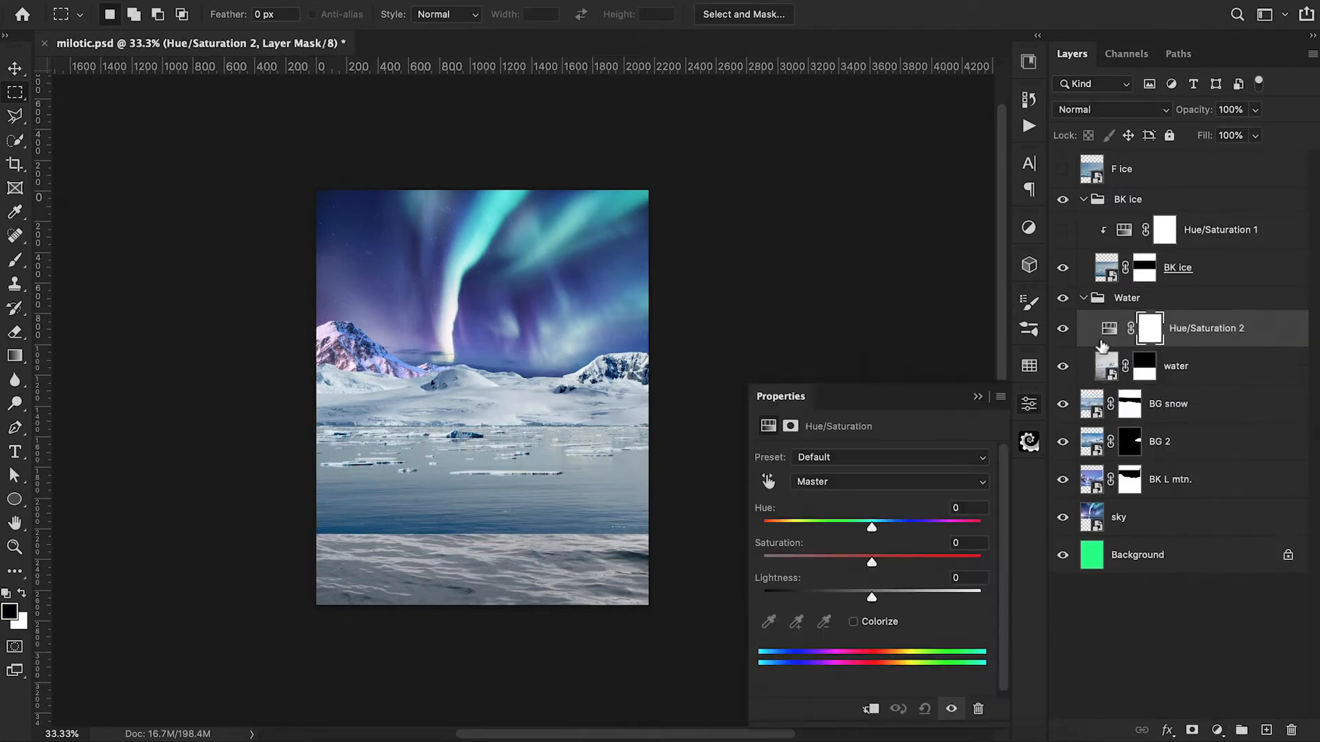
{"action": "left_click", "coordinate": [1102, 346], "text": "alt"}
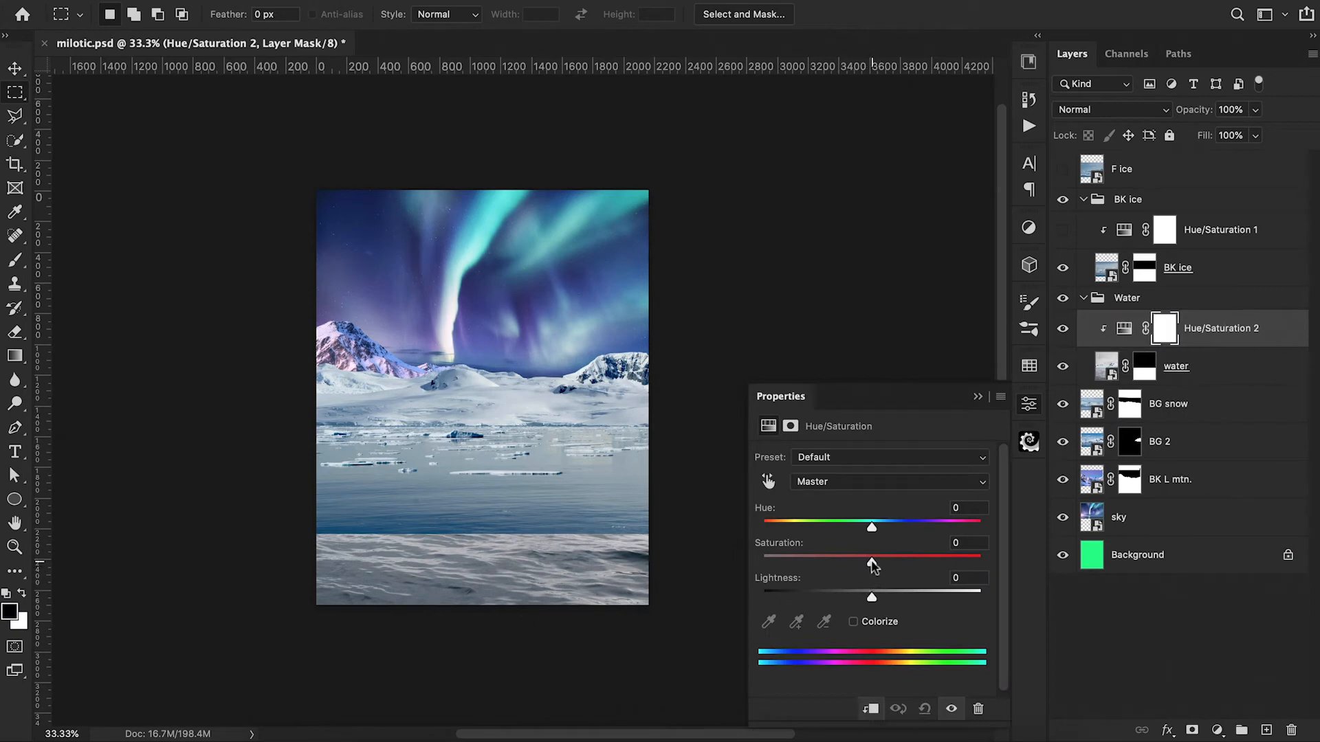
{"action": "left_click_drag", "start_coordinate": [872, 565], "coordinate": [922, 568]}
{"action": "left_click", "coordinate": [977, 397]}
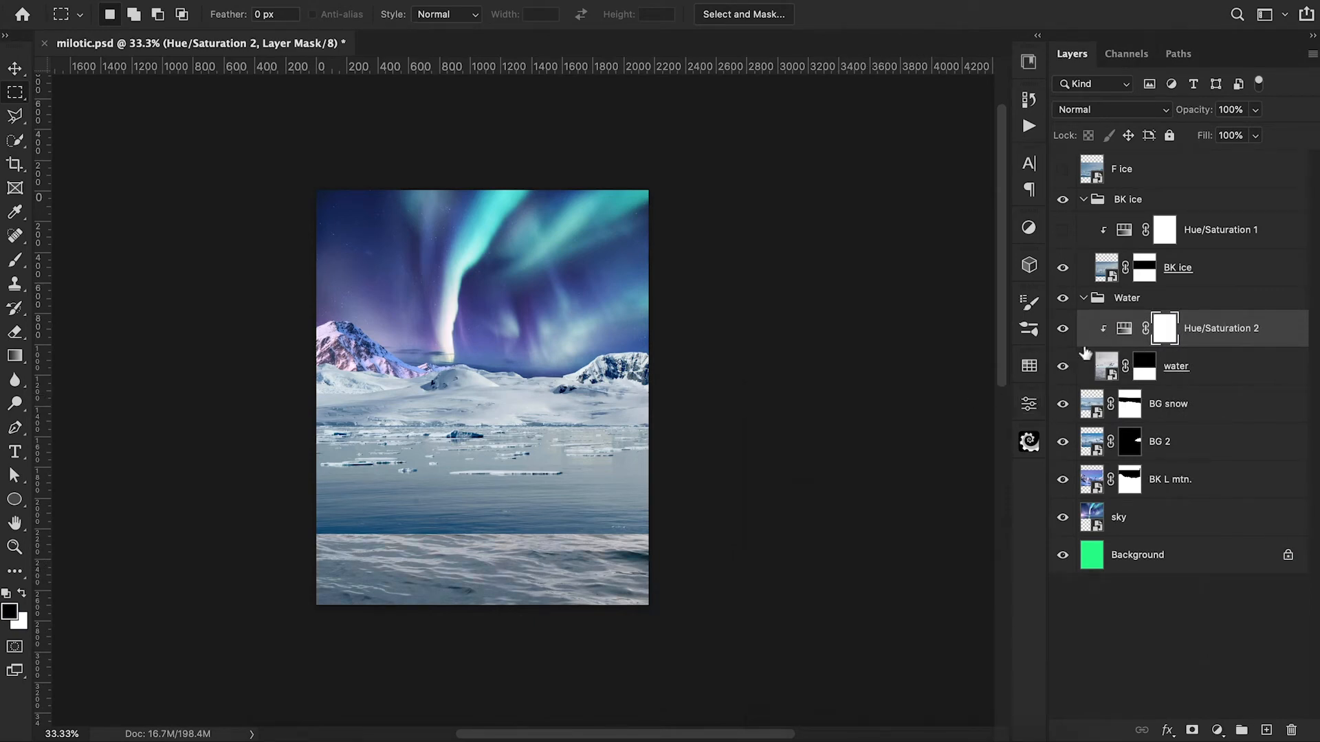
Step: Toggle the BK ice layer to compare it with the water, and show its Hue/Saturation adjustment again
{"action": "left_click", "coordinate": [1063, 268]}
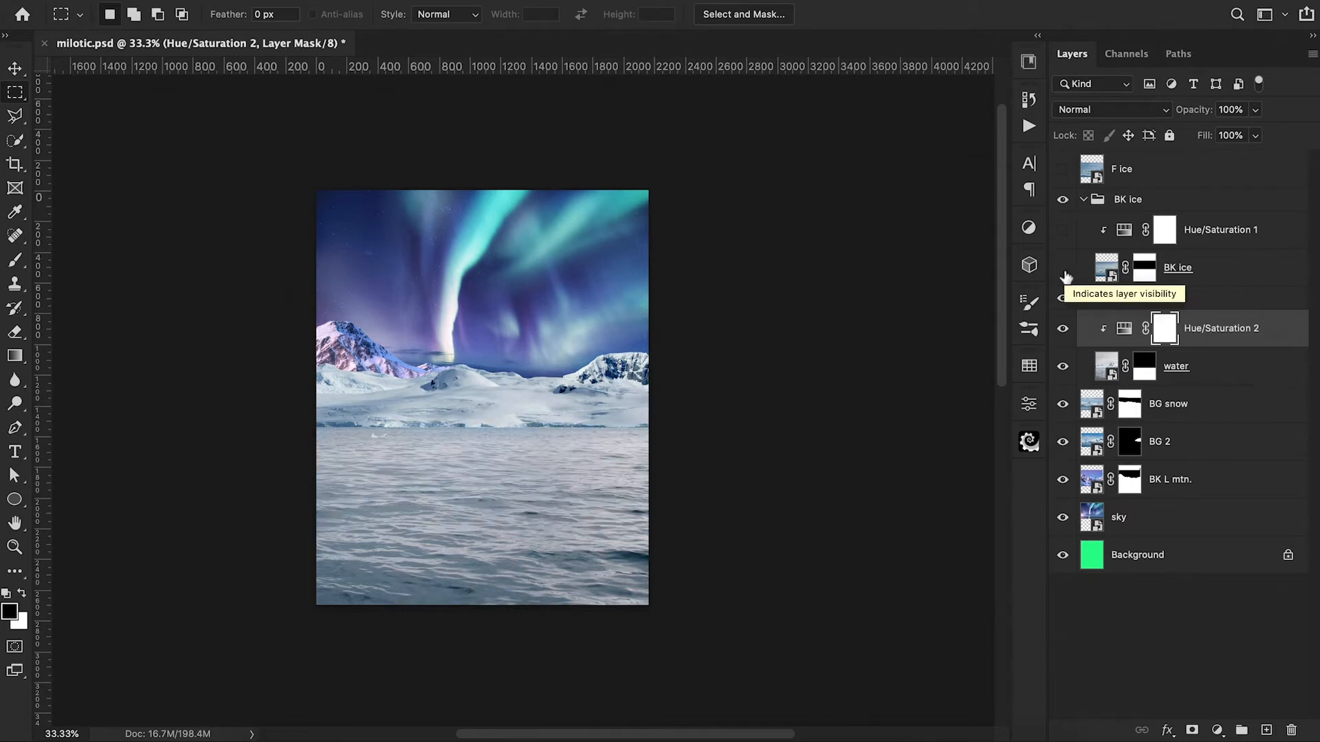
{"action": "left_click", "coordinate": [1064, 272]}
{"action": "left_click", "coordinate": [1062, 230]}
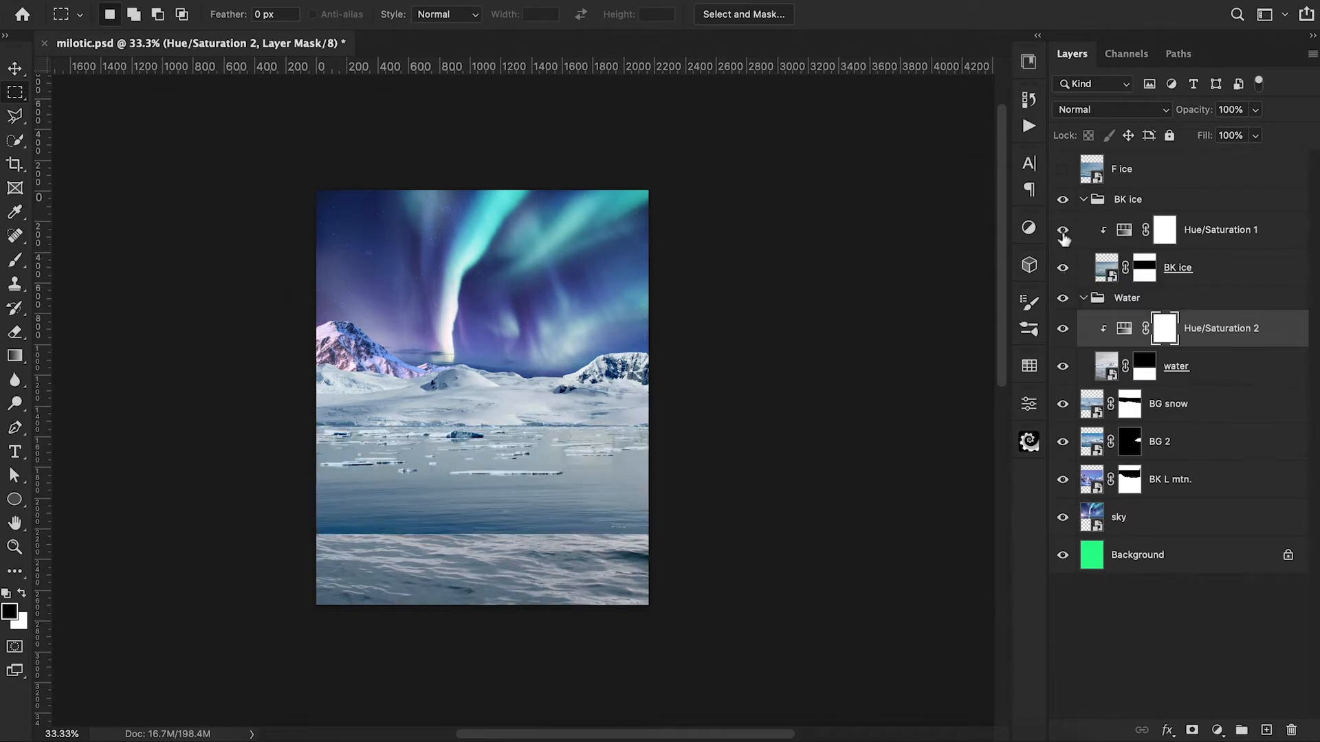
Step: Retune the color ranges of the BK ice Hue/Saturation adjustment, with the Cyans saturation at -15
{"action": "double_click", "coordinate": [1123, 232]}
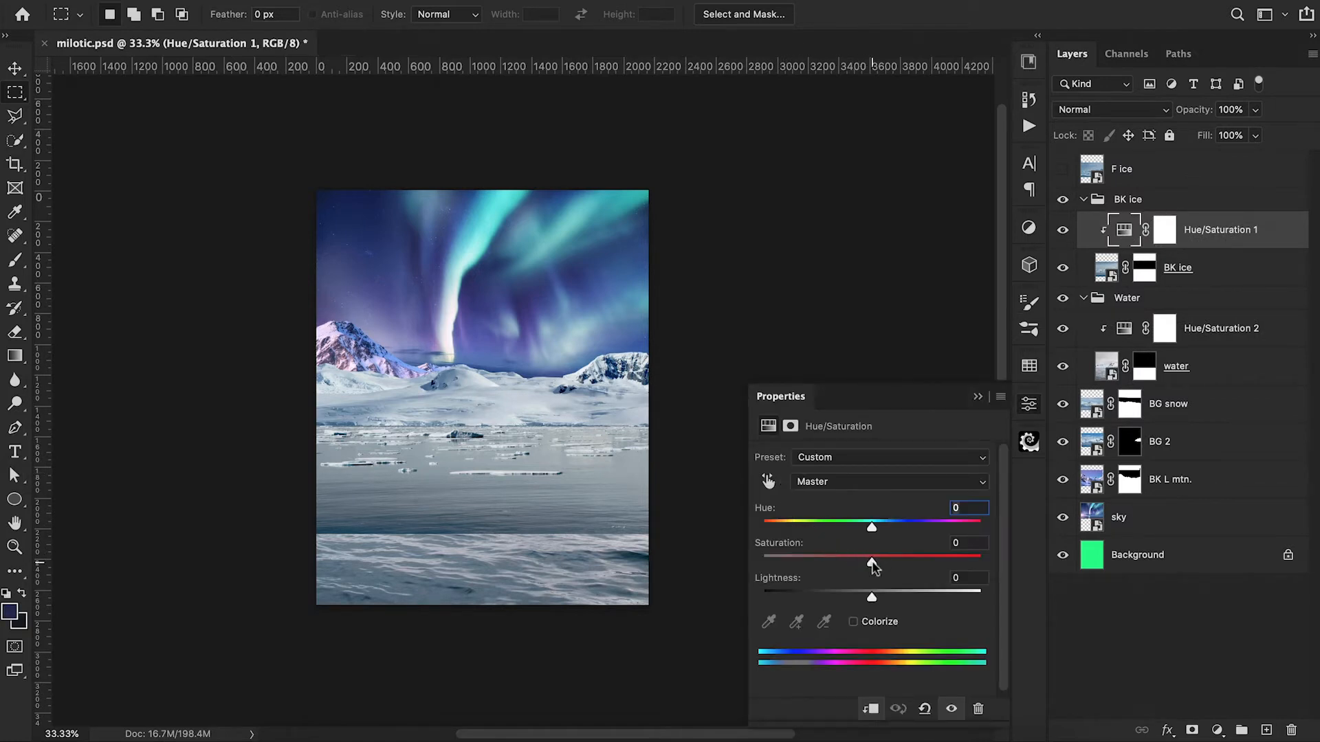
{"action": "mouse_move", "coordinate": [873, 565]}
{"action": "left_mouse_down"}
{"action": "mouse_move", "coordinate": [773, 565]}
{"action": "mouse_move", "coordinate": [855, 565]}
{"action": "left_mouse_up"}
{"action": "left_click", "coordinate": [859, 481]}
{"action": "left_click", "coordinate": [871, 550]}
{"action": "left_click", "coordinate": [825, 481]}
{"action": "left_click", "coordinate": [825, 462]}
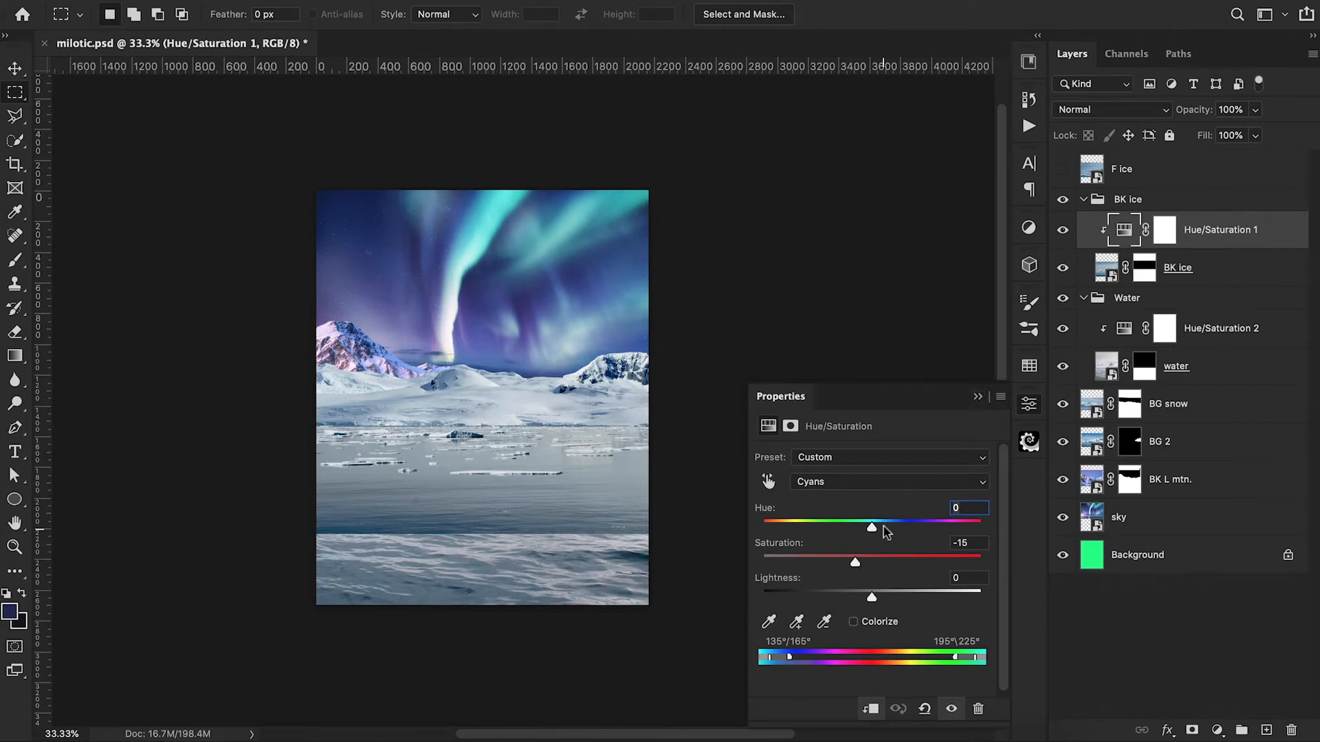
{"action": "left_click", "coordinate": [977, 397]}
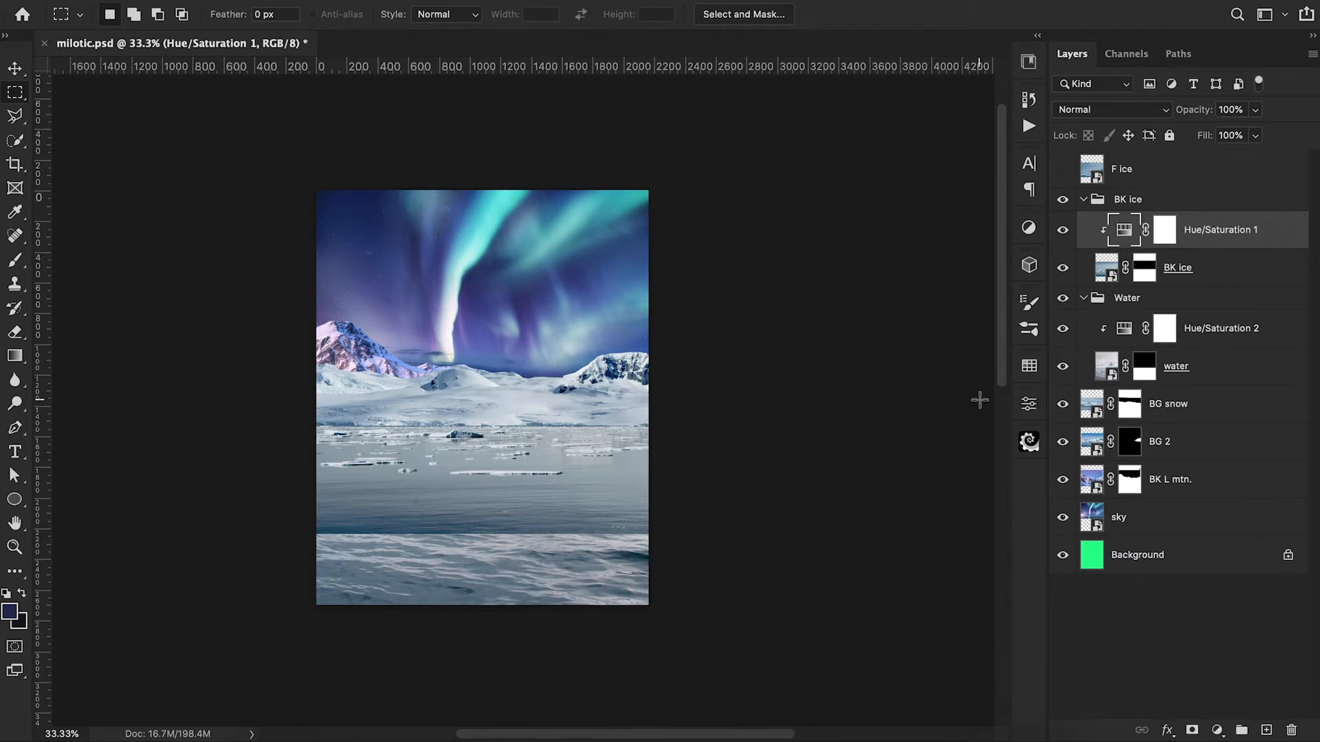
Step: Paint black on the BK ice mask along the ice photo's hard lower edge with a soft 400 px brush at 100% opacity
{"action": "left_click", "coordinate": [1144, 267]}
{"action": "key", "text": "b"}
{"action": "key", "text": "d"}
{"action": "key", "text": "bracketright"}
{"action": "key", "text": "bracketright"}
{"action": "key", "text": "bracketright"}
{"action": "key", "text": "bracketright"}
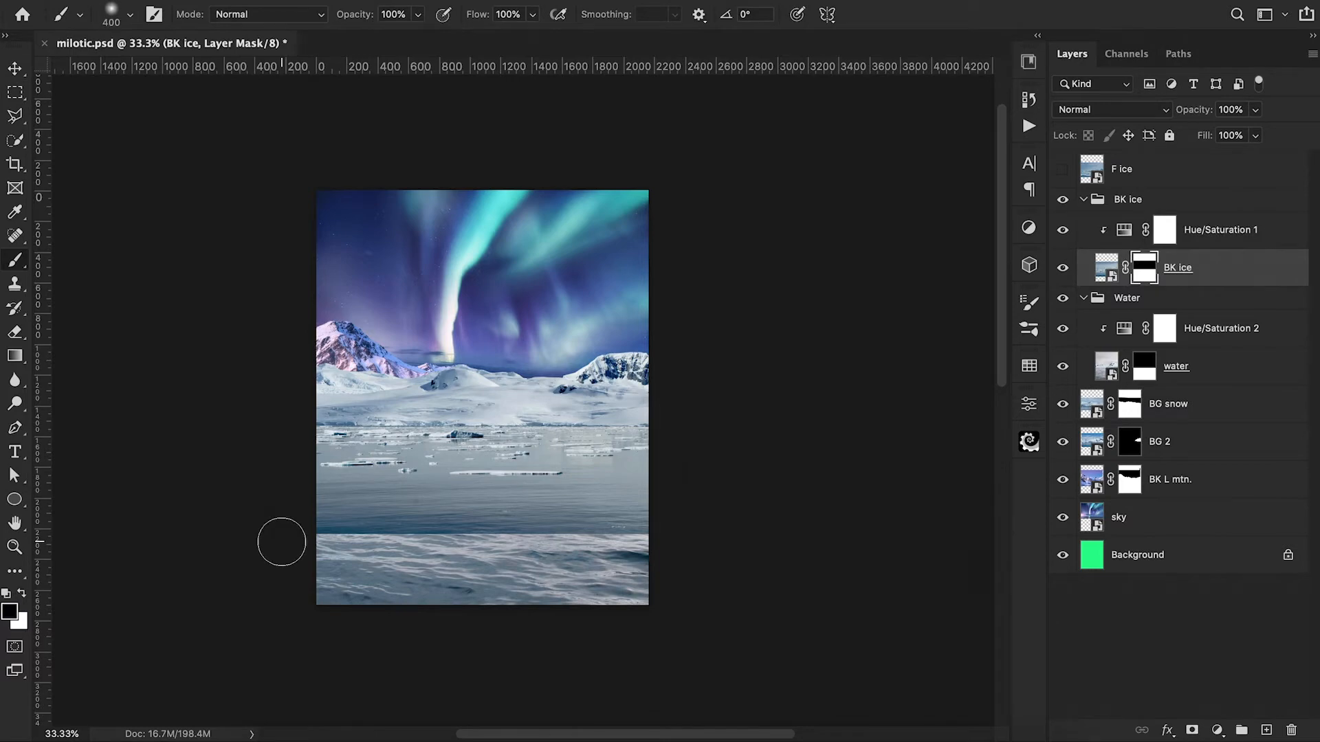
{"action": "left_click_drag", "start_coordinate": [281, 541], "coordinate": [494, 512]}
{"action": "left_click_drag", "start_coordinate": [294, 530], "coordinate": [653, 526]}
Step: Soften the transition between BK ice and the water waves on the mask with a 175 px brush at 40% opacity
{"action": "key", "text": "super+1"}
{"action": "key", "text": "4"}
{"action": "key", "text": "bracketleft"}
{"action": "key", "text": "bracketleft"}
{"action": "key", "text": "bracketleft"}
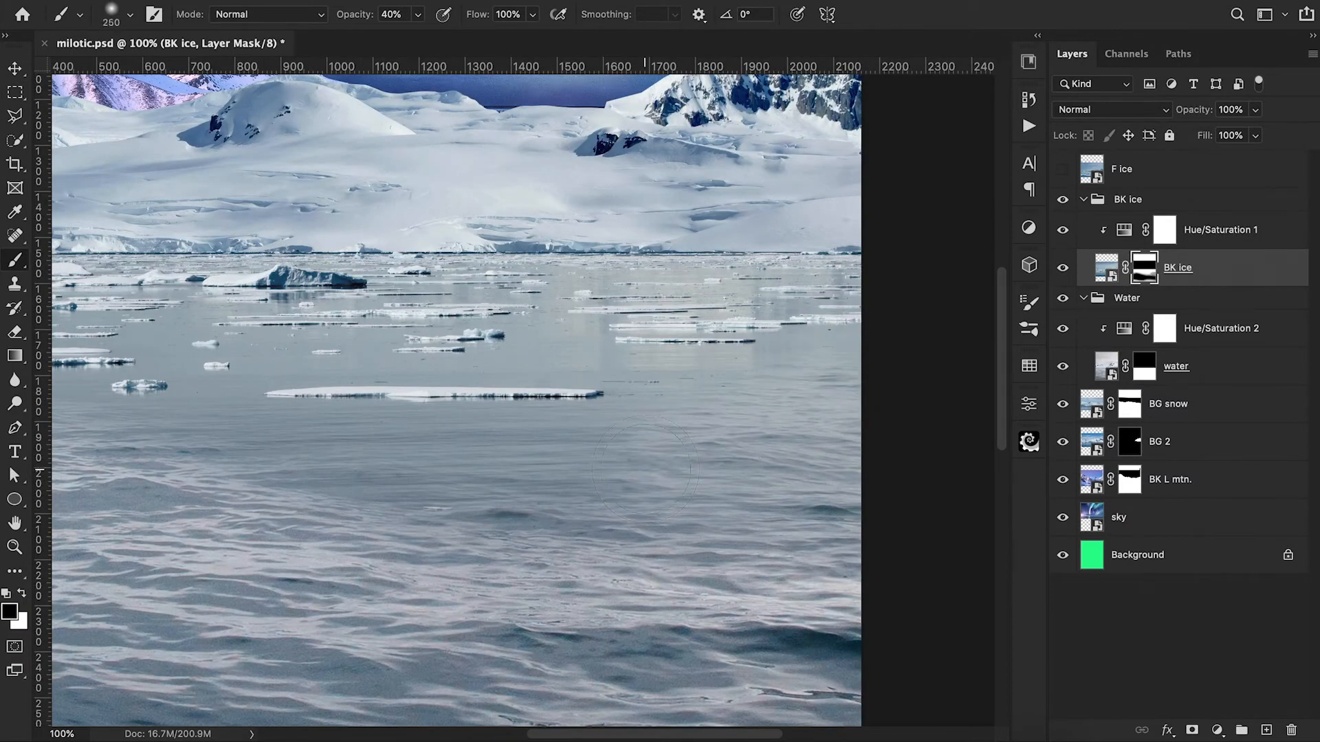
{"action": "key", "text": "bracketleft"}
{"action": "key", "text": "bracketleft"}
{"action": "mouse_move", "coordinate": [642, 471]}
{"action": "left_mouse_down"}
{"action": "mouse_move", "coordinate": [309, 479]}
{"action": "mouse_move", "coordinate": [301, 451]}
{"action": "mouse_move", "coordinate": [626, 453]}
{"action": "left_mouse_up"}
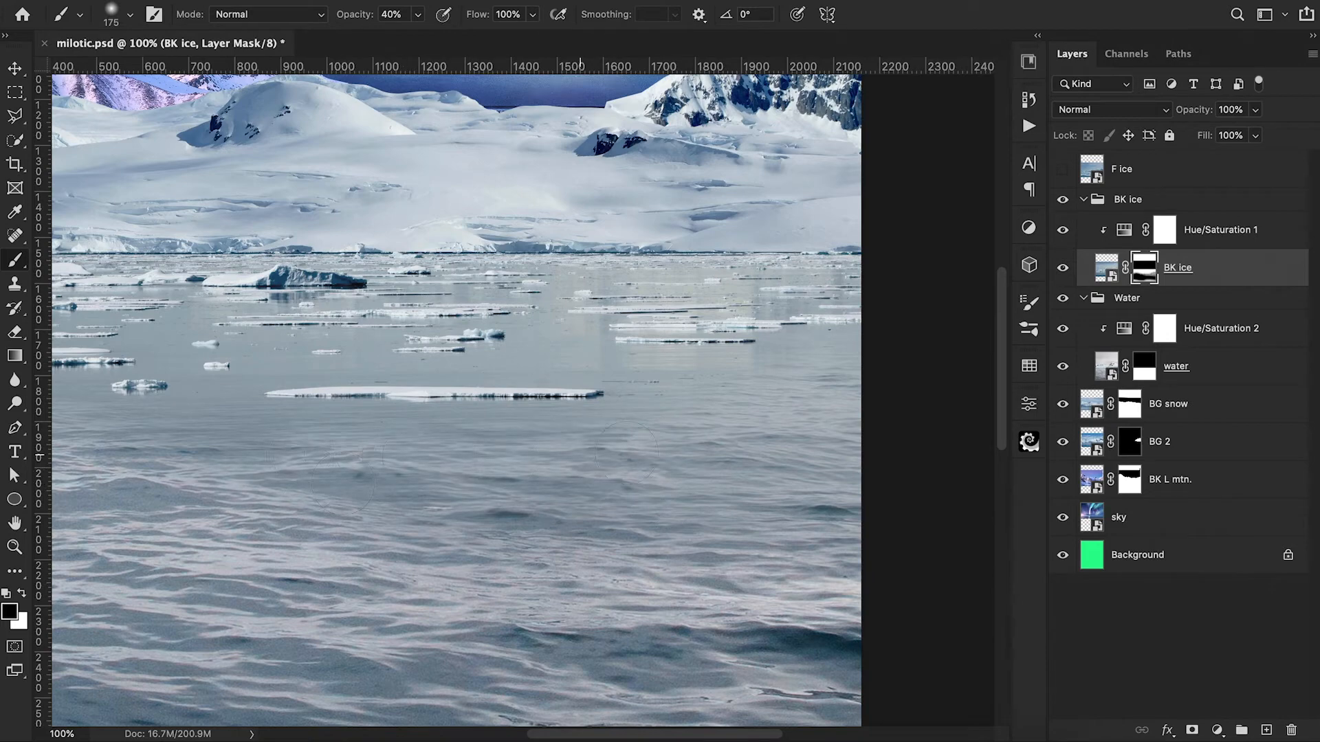
Step: Touch up the BK ice mask around the small nearest floes with a soft brush of about 45 px at 20% opacity
{"action": "key", "text": "bracketleft"}
{"action": "key", "text": "bracketleft"}
{"action": "key", "text": "bracketleft"}
{"action": "key", "text": "bracketleft"}
{"action": "key", "text": "bracketleft"}
{"action": "scroll", "coordinate": [625, 452], "scroll_direction": "left", "scroll_amount": 10}
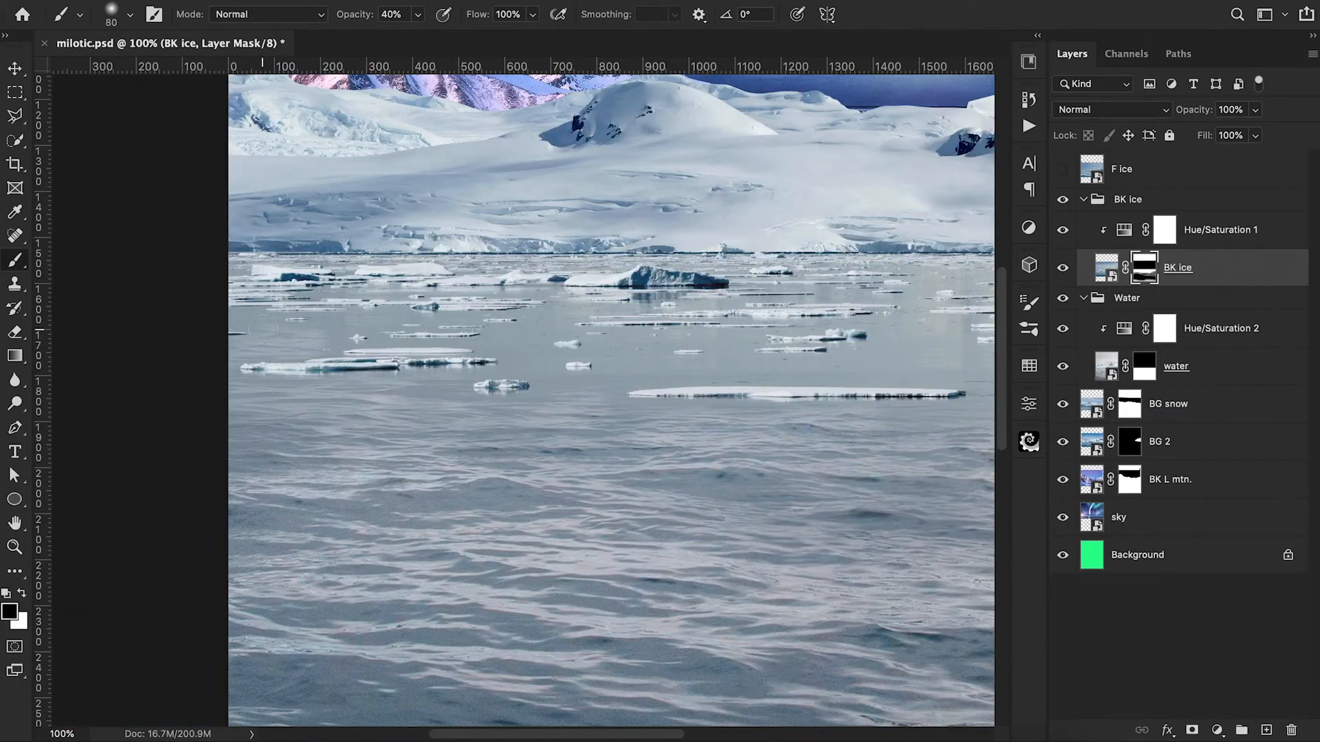
{"action": "key", "text": "bracketleft"}
{"action": "key", "text": "bracketleft"}
{"action": "key", "text": "ctrl+plus"}
{"action": "key", "text": "ctrl+plus"}
{"action": "key", "text": "2"}
{"action": "key", "text": "bracketleft"}
{"action": "key", "text": "bracketleft"}
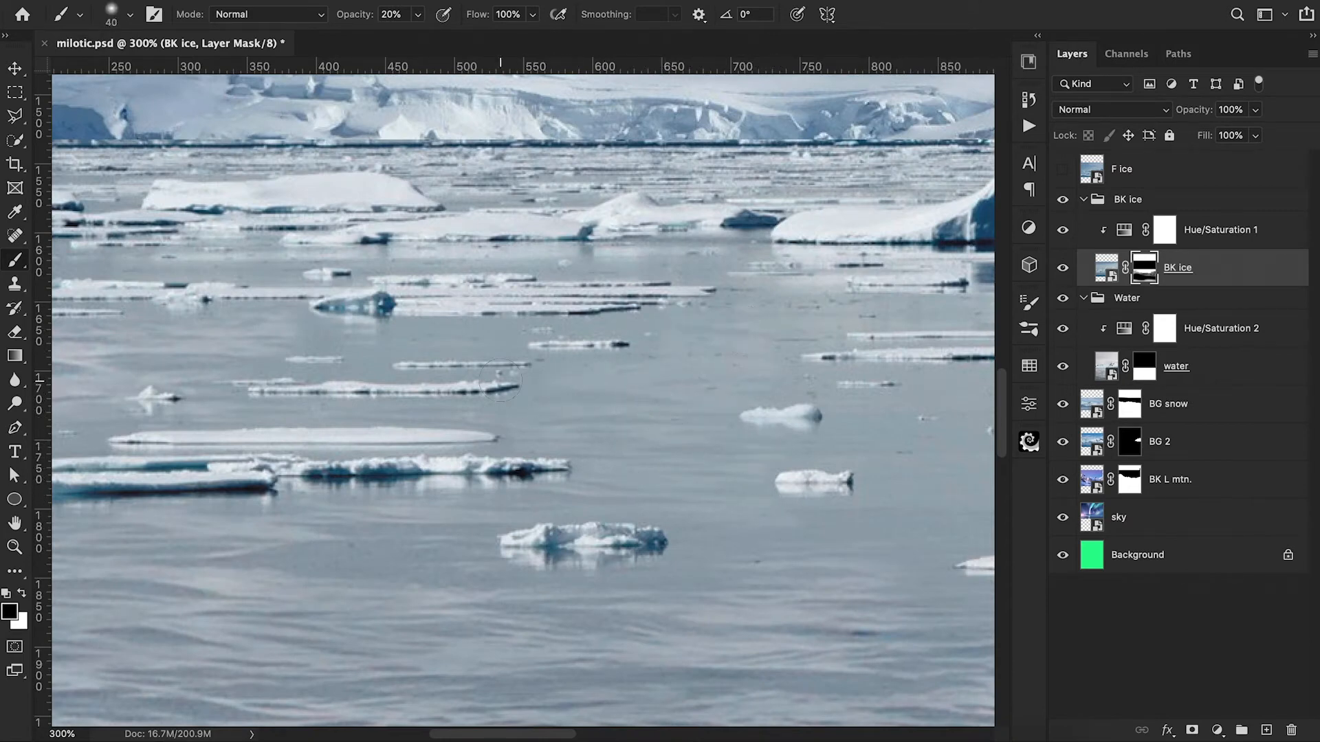
{"action": "key", "text": "bracketright"}
{"action": "key", "text": "ctrl+0"}
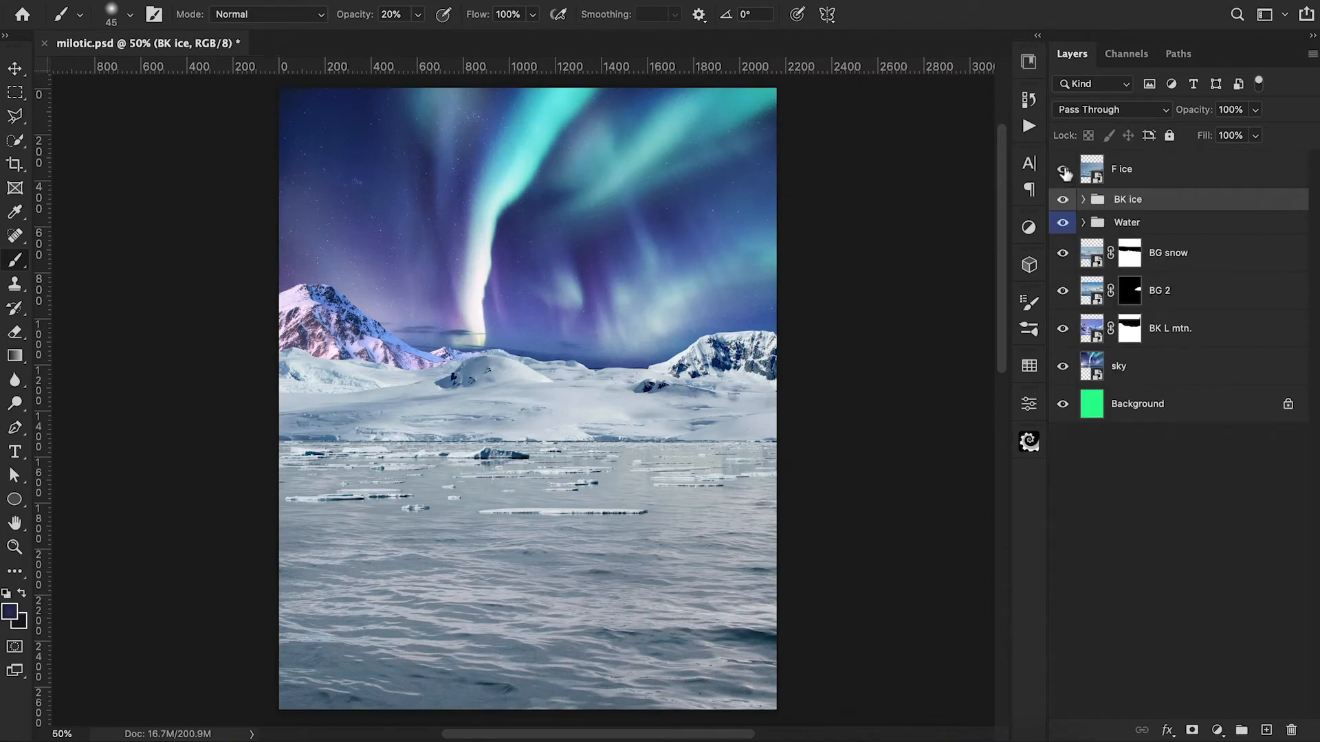
Step: Show the F ice layer and scale it proportionally about its center to 104.50%
{"action": "left_click", "coordinate": [1063, 171]}
{"action": "left_click", "coordinate": [1149, 180]}
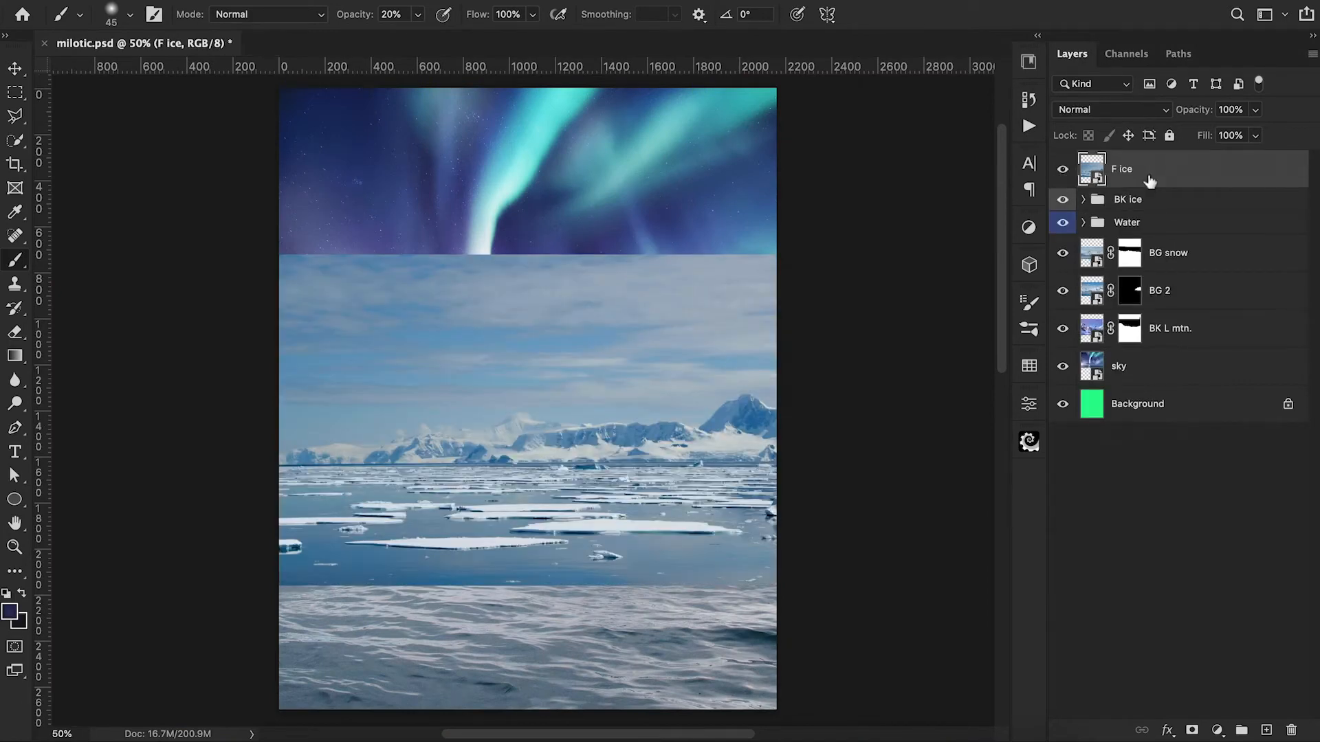
{"action": "key", "text": "ctrl+minus"}
{"action": "key", "text": "ctrl+minus"}
{"action": "key", "text": "ctrl+t"}
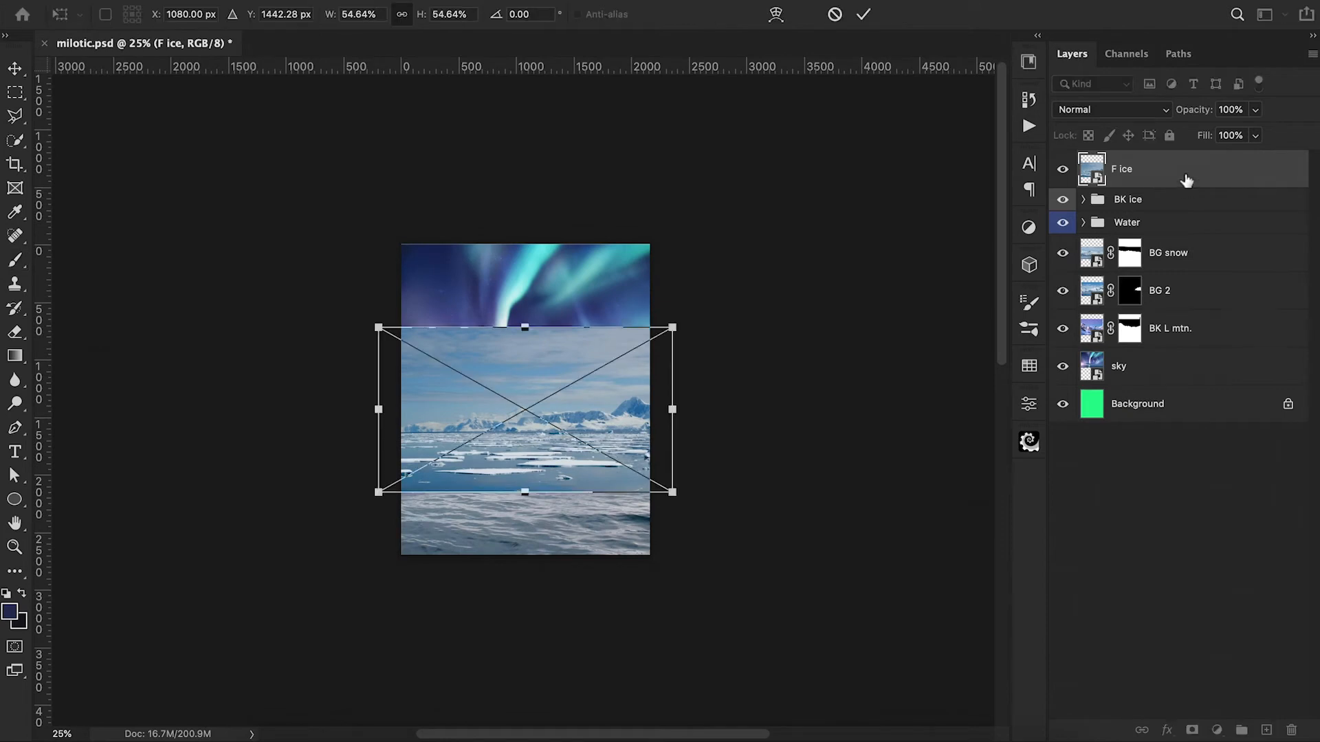
{"action": "left_click_drag", "start_coordinate": [671, 492], "coordinate": [804, 570]}
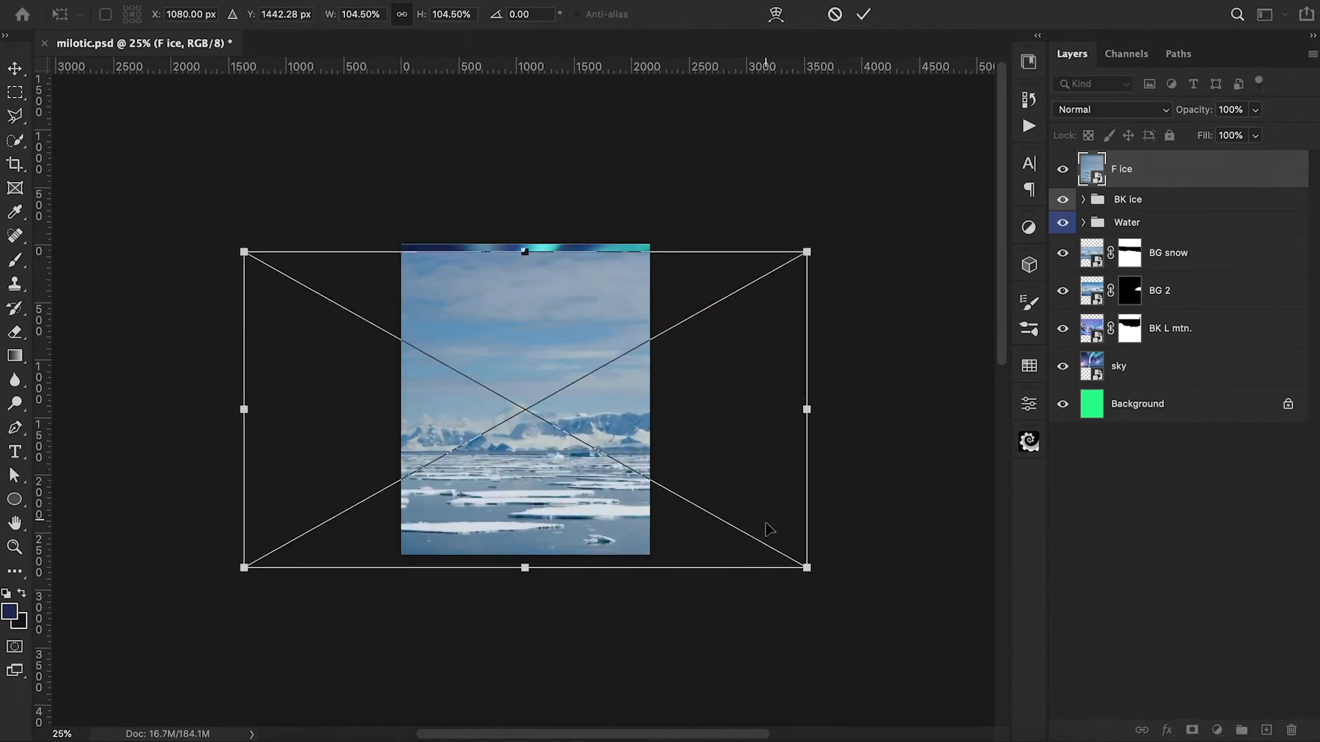
{"action": "left_click", "coordinate": [863, 14]}
Step: Add a layer mask to F ice and fill a full-width rectangle above its ice horizon with black
{"action": "left_click", "coordinate": [1192, 730]}
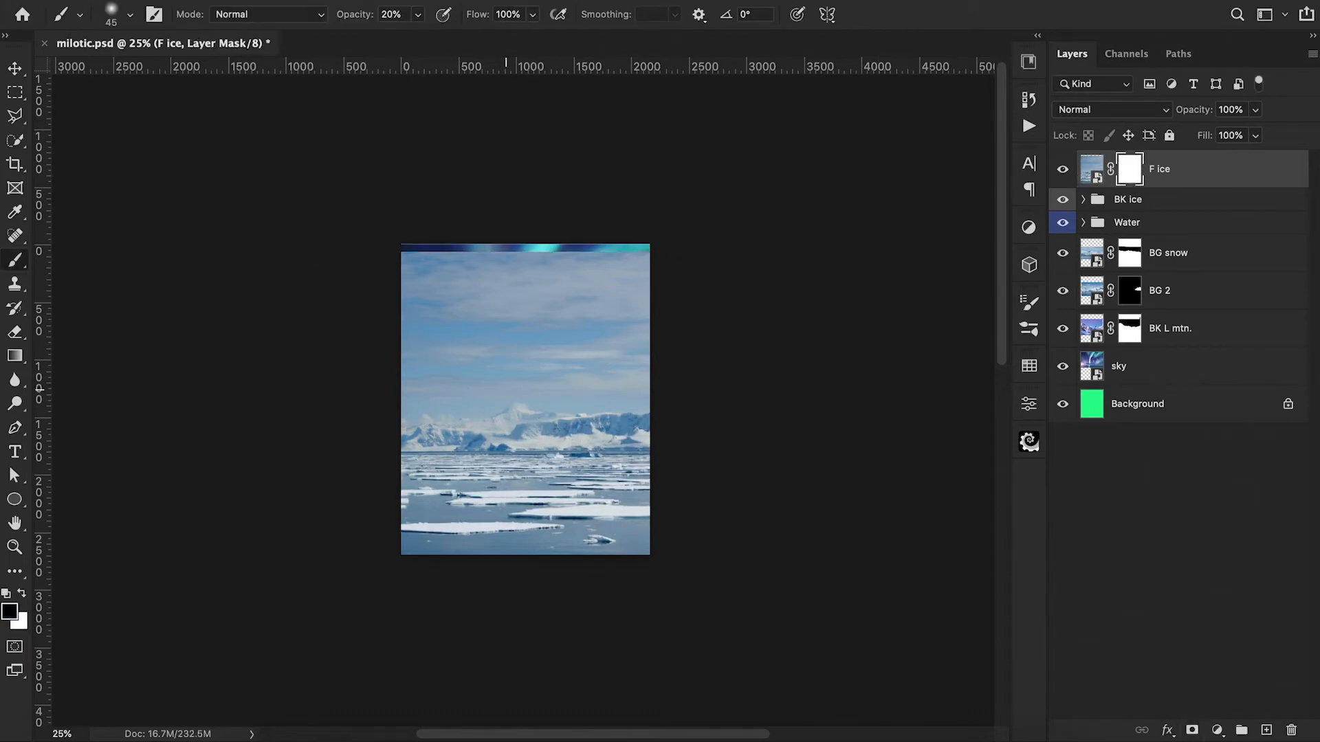
{"action": "key", "text": "m"}
{"action": "left_click_drag", "start_coordinate": [401, 244], "coordinate": [680, 462]}
{"action": "left_click_drag", "start_coordinate": [684, 459], "coordinate": [684, 458]}
{"action": "key", "text": "alt+BackSpace"}
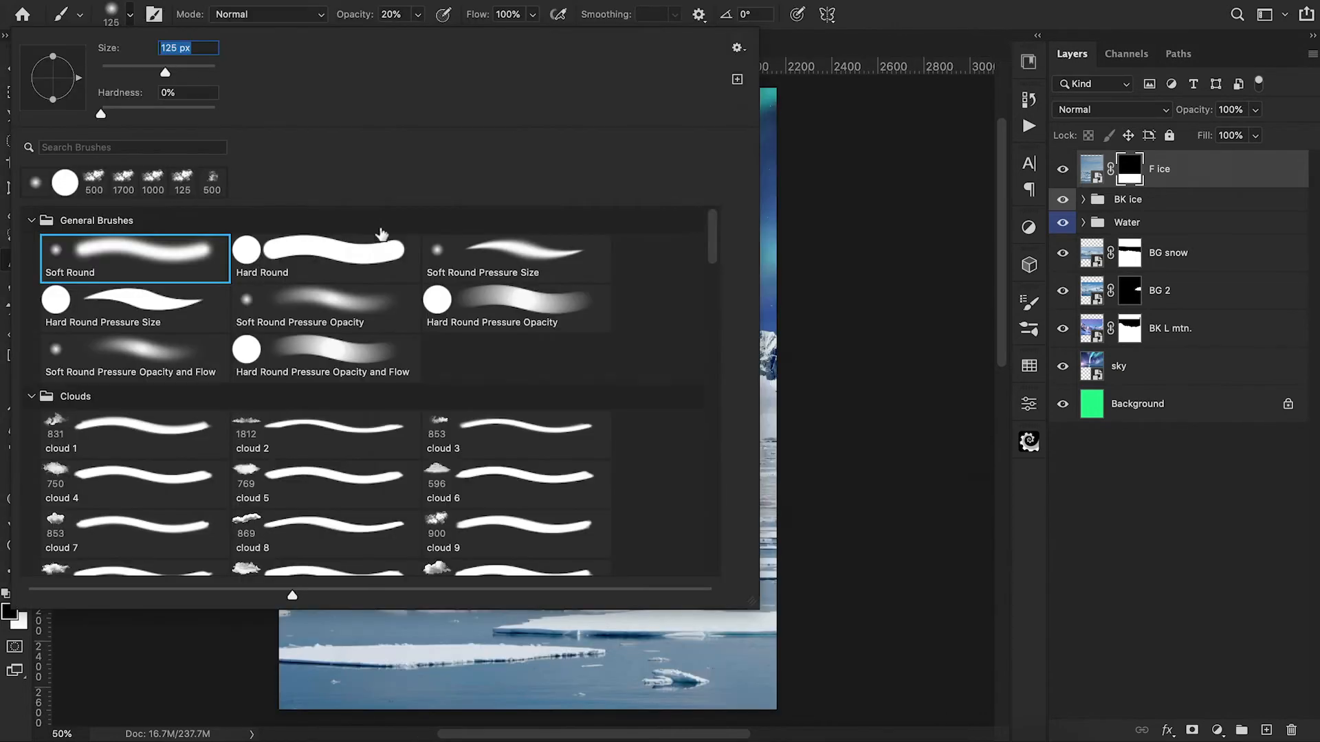
Step: Paint out the farthest floes along the upper edge of the F ice mask with a 125 px Hard Round brush at 100% opacity
{"action": "double_click", "coordinate": [368, 249]}
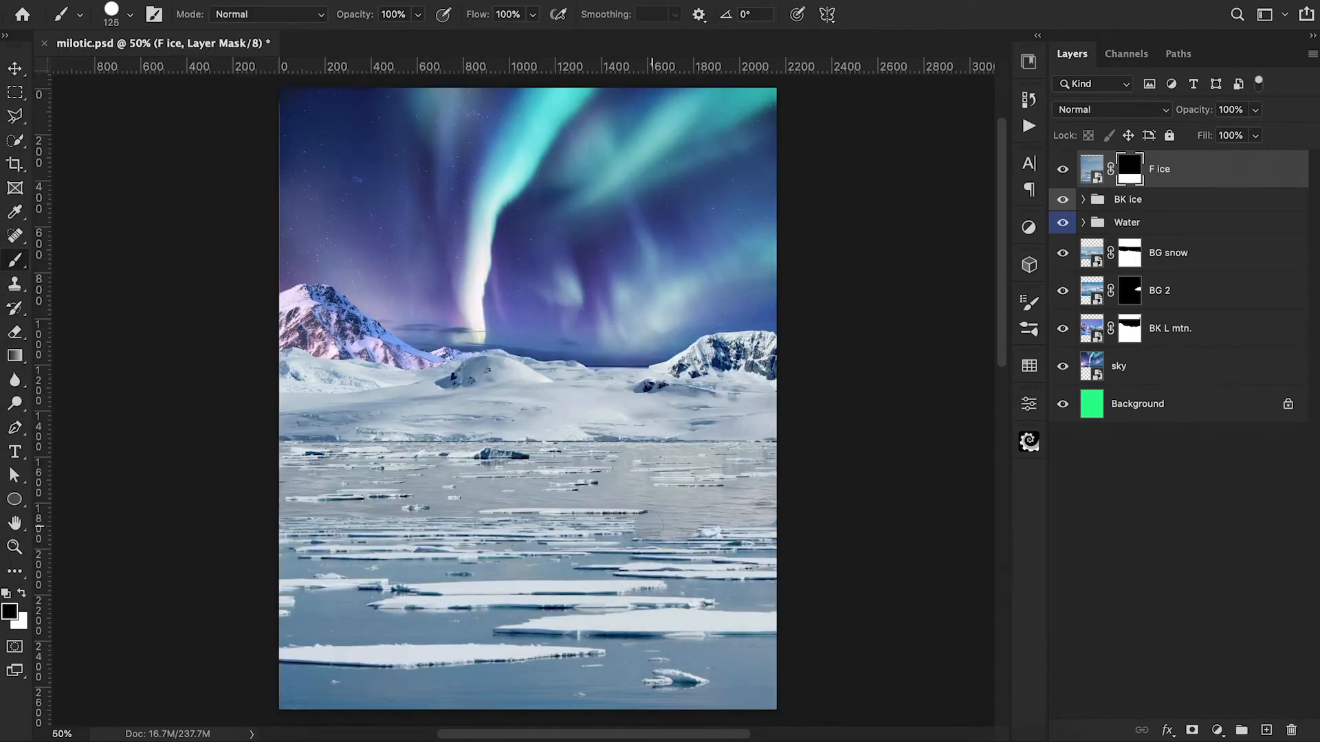
{"action": "mouse_move", "coordinate": [632, 517]}
{"action": "left_mouse_down"}
{"action": "mouse_move", "coordinate": [580, 519]}
{"action": "mouse_move", "coordinate": [604, 530]}
{"action": "mouse_move", "coordinate": [332, 526]}
{"action": "mouse_move", "coordinate": [259, 563]}
{"action": "left_mouse_up"}
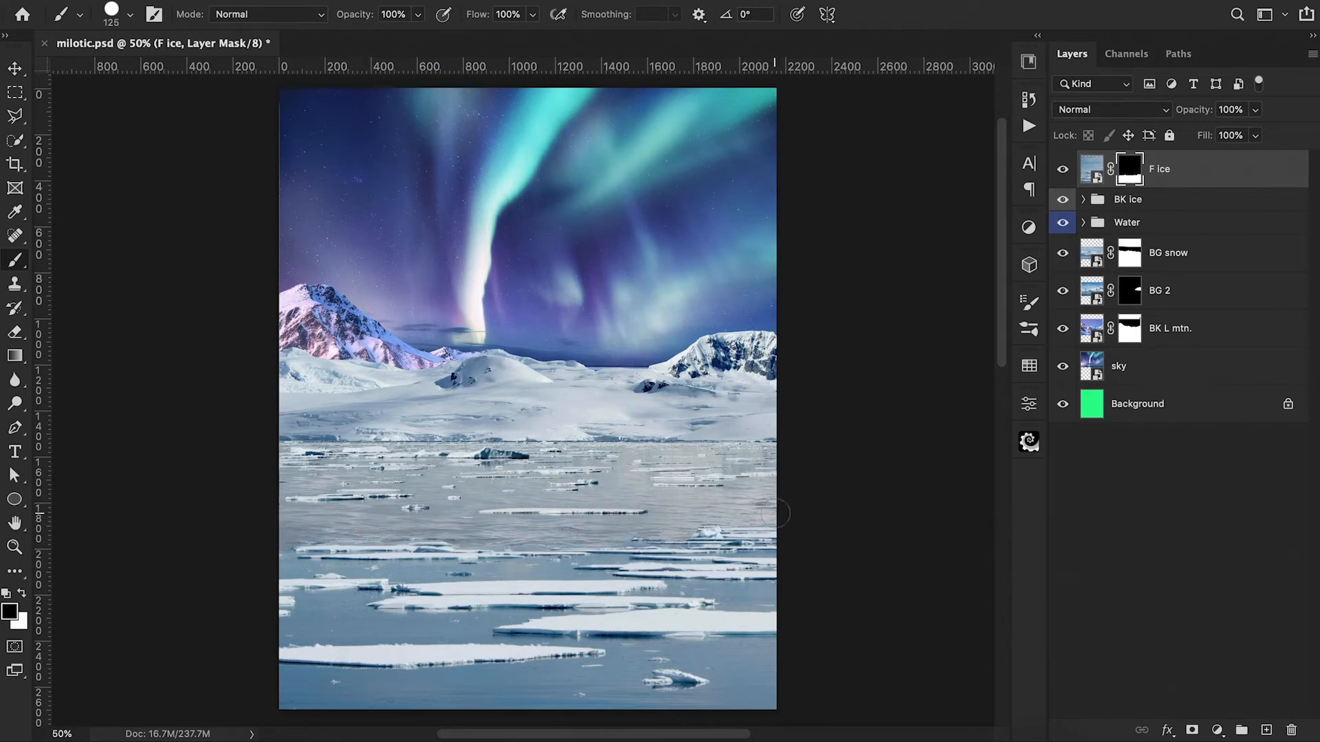
Step: Put the F ice layer in a new group and name the group "F ice"
{"action": "key", "text": "ctrl+g"}
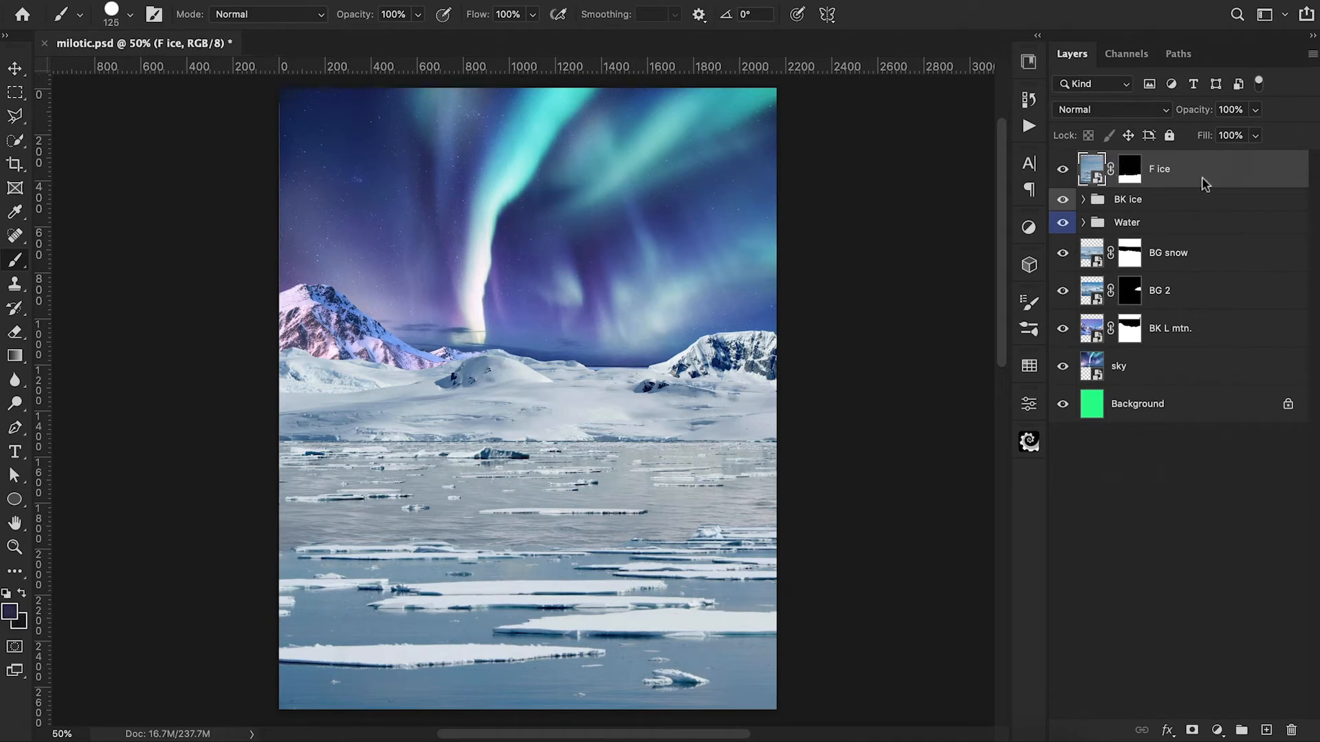
{"action": "double_click", "coordinate": [1130, 163]}
{"action": "type", "text": "F"}
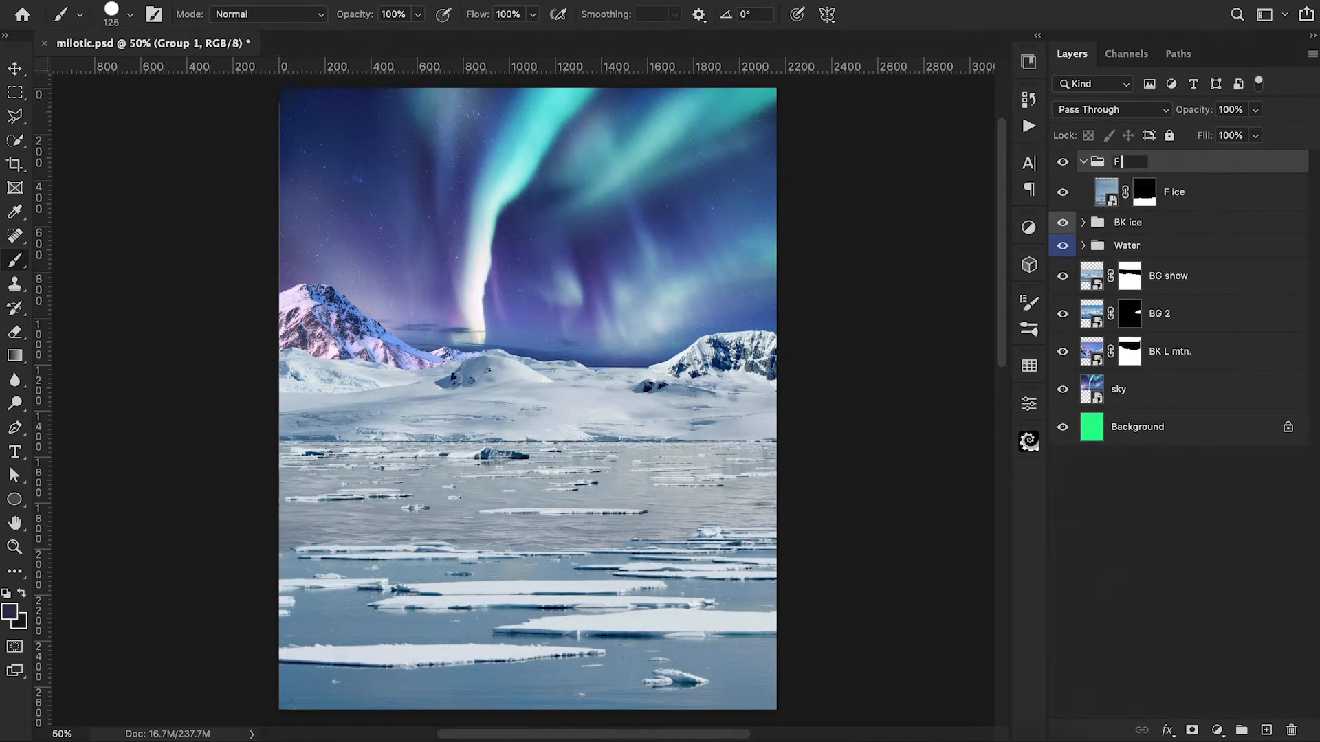
{"action": "type", "text": " ice"}
Step: Clip a Hue/Saturation adjustment to the F ice layer and set its Blues saturation to -59
{"action": "left_click", "coordinate": [1223, 192]}
{"action": "left_click", "coordinate": [1217, 730]}
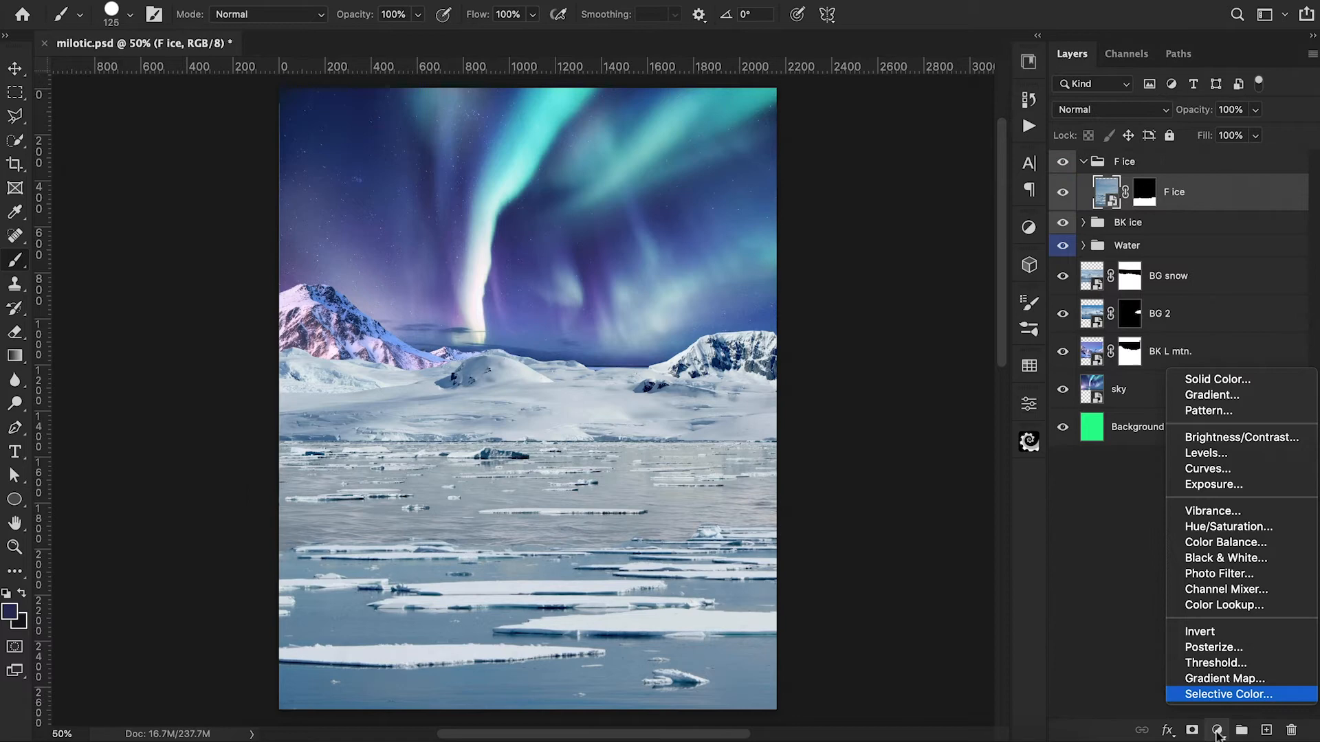
{"action": "left_click", "coordinate": [1226, 526]}
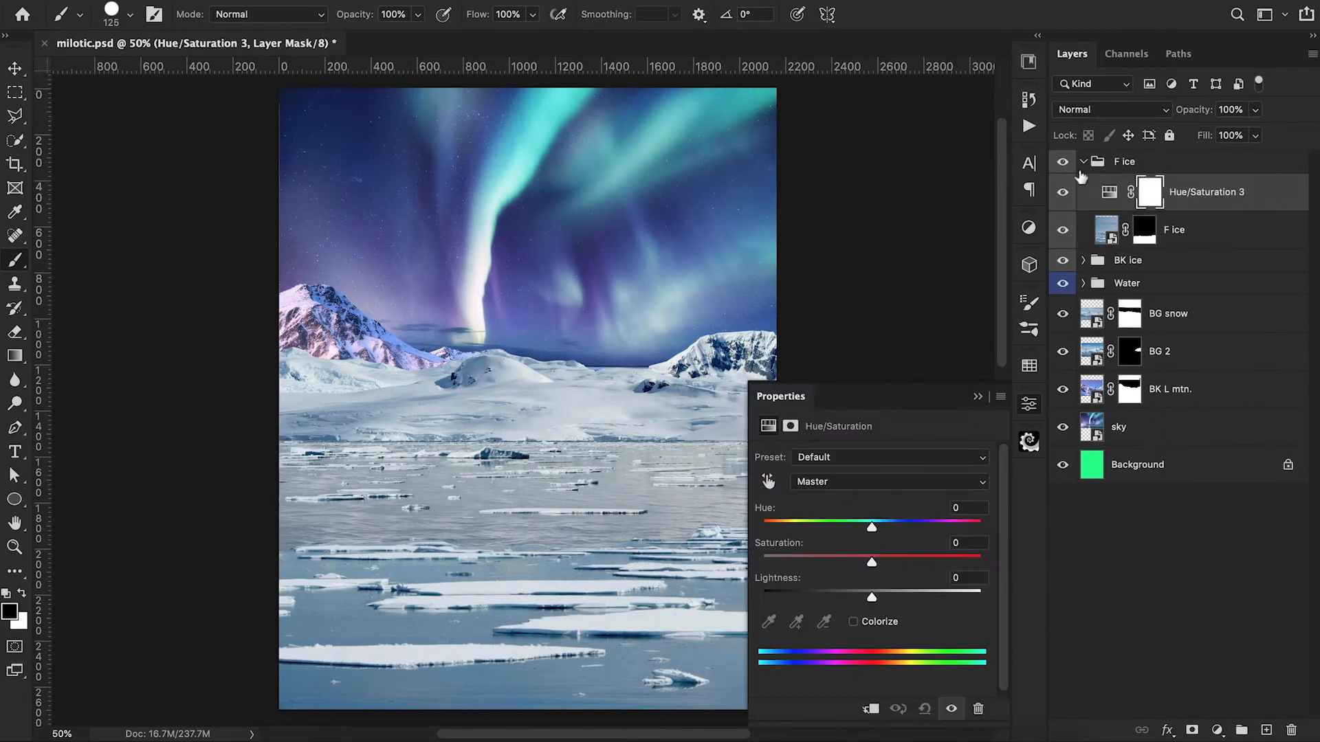
{"action": "left_click", "coordinate": [1111, 212], "text": "alt"}
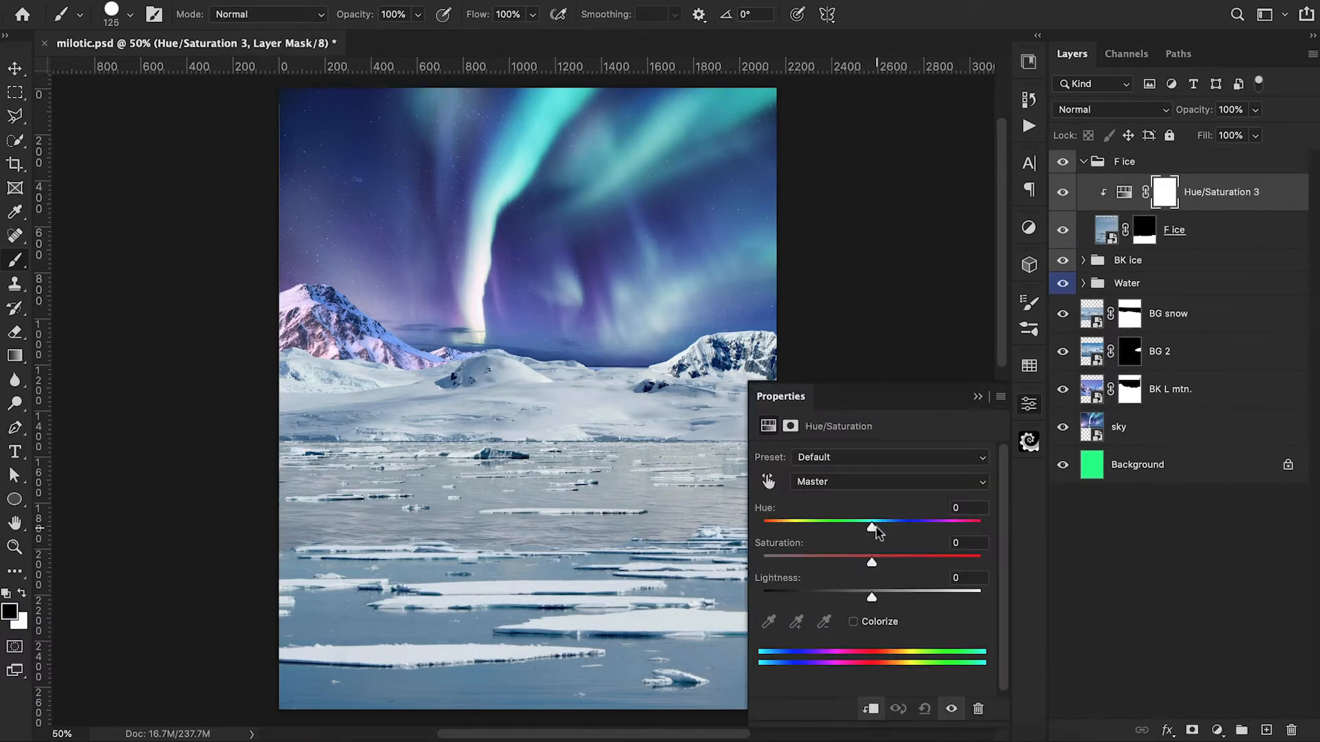
{"action": "left_click", "coordinate": [873, 483]}
{"action": "left_click", "coordinate": [872, 548]}
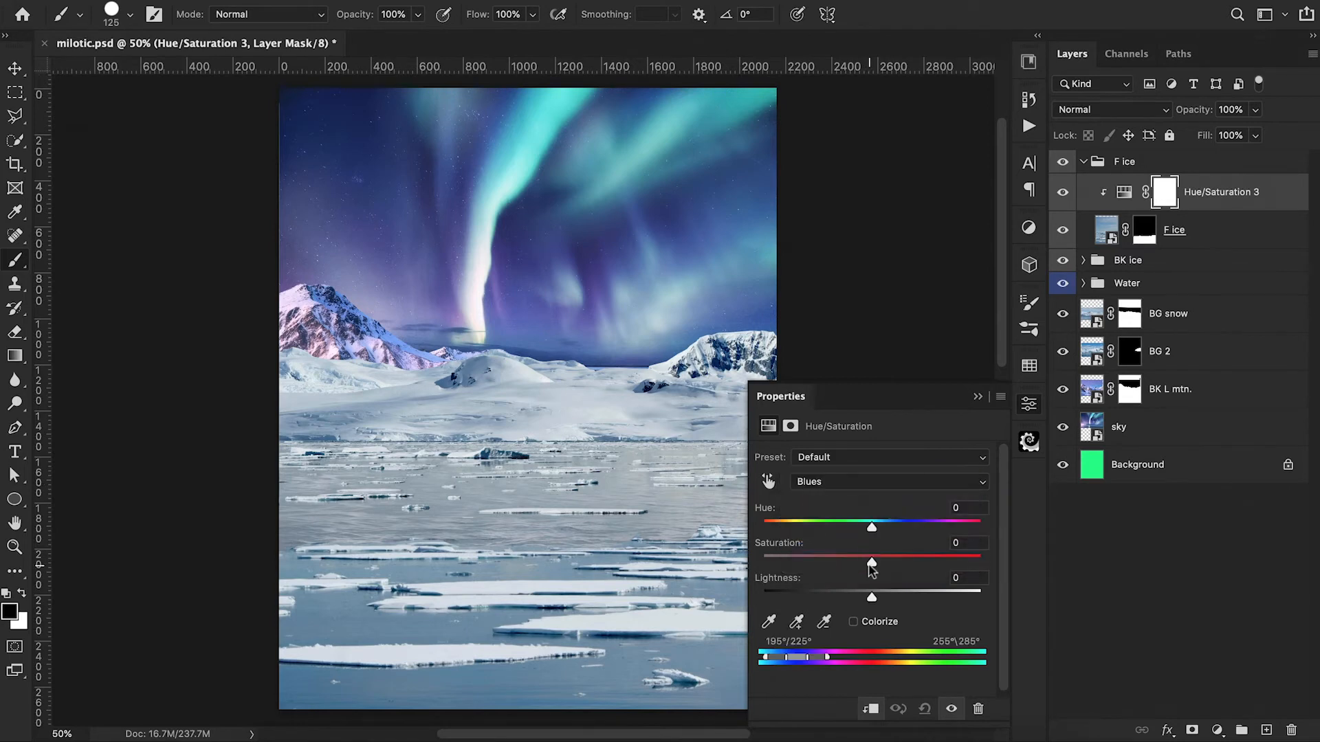
{"action": "left_click_drag", "start_coordinate": [872, 563], "coordinate": [808, 571]}
Step: Set the Cyans saturation of the F ice layer's Hue/Saturation adjustment to -45
{"action": "left_click", "coordinate": [831, 482]}
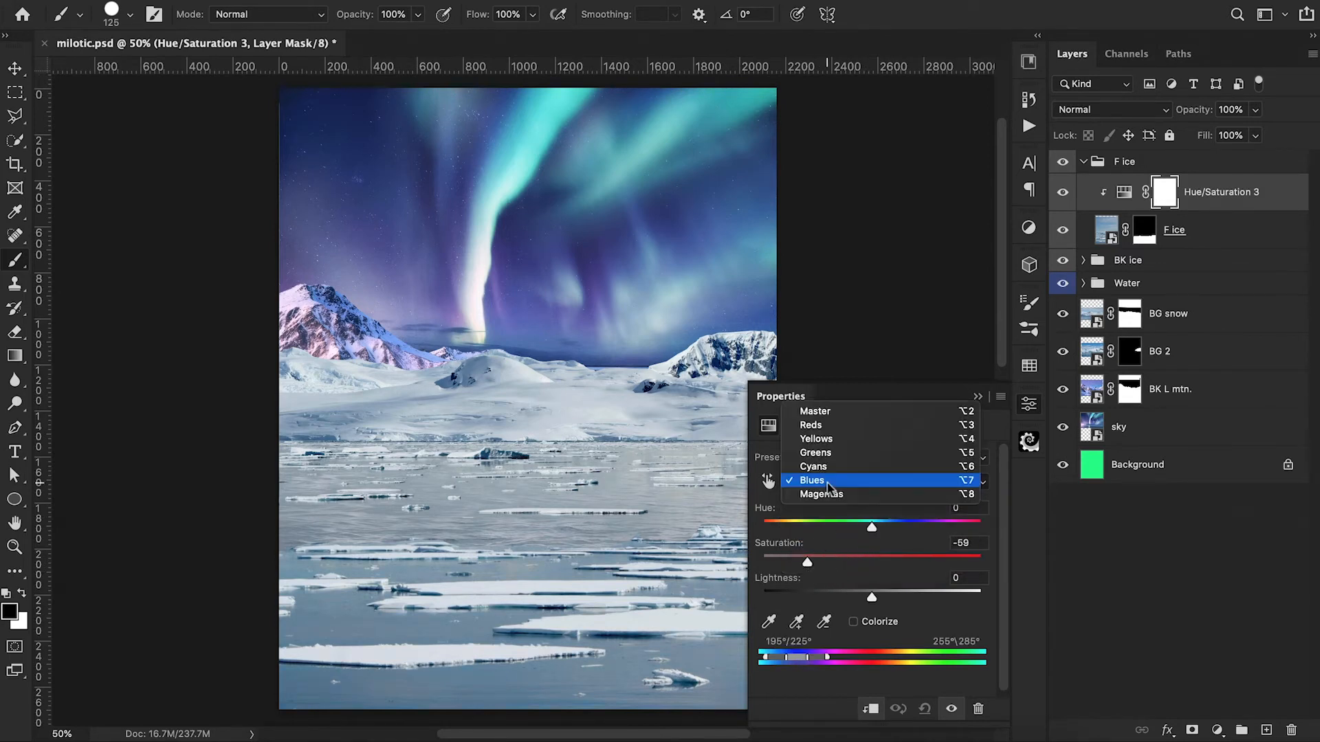
{"action": "left_click", "coordinate": [831, 465]}
{"action": "left_click_drag", "start_coordinate": [870, 563], "coordinate": [823, 576]}
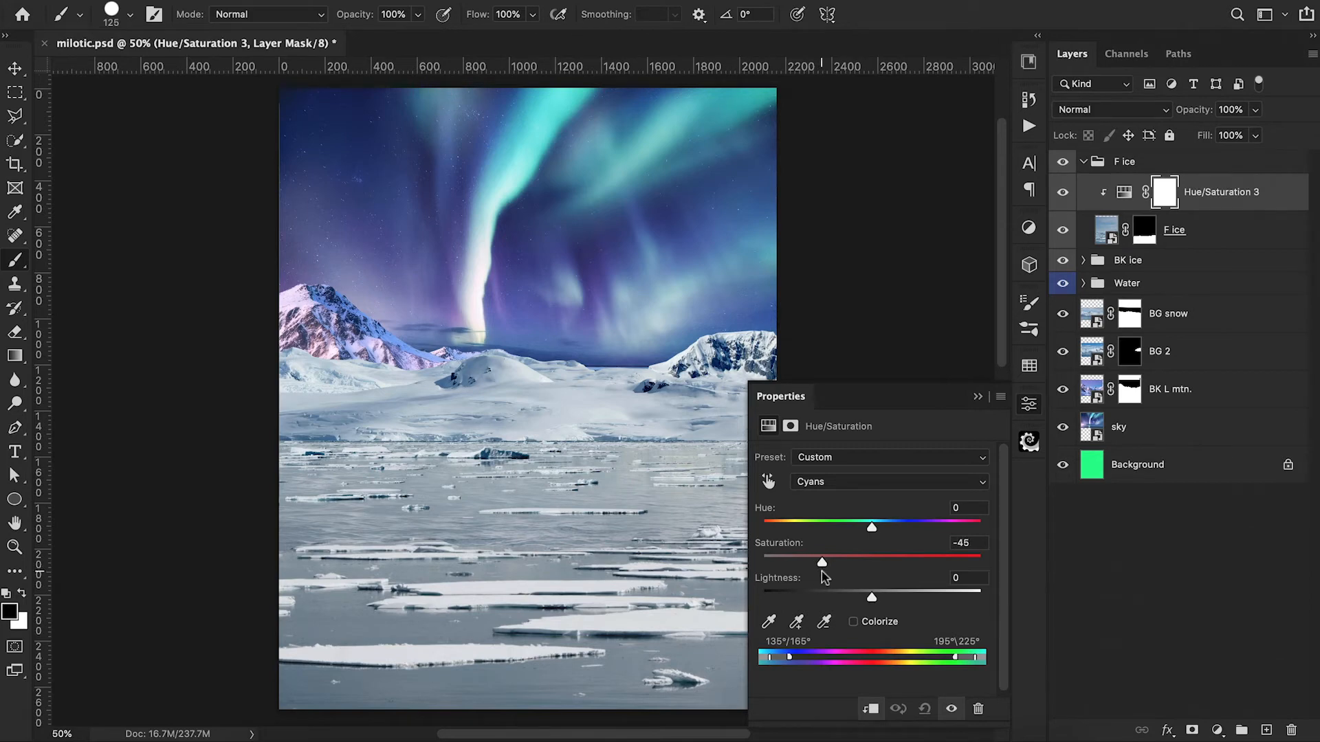
{"action": "left_click", "coordinate": [886, 482]}
{"action": "left_click", "coordinate": [979, 397]}
{"action": "left_click", "coordinate": [980, 397]}
Step: Paint black at 100% opacity on the F ice mask to remove the flat water below the large lower-left floe
{"action": "left_click", "coordinate": [1142, 239]}
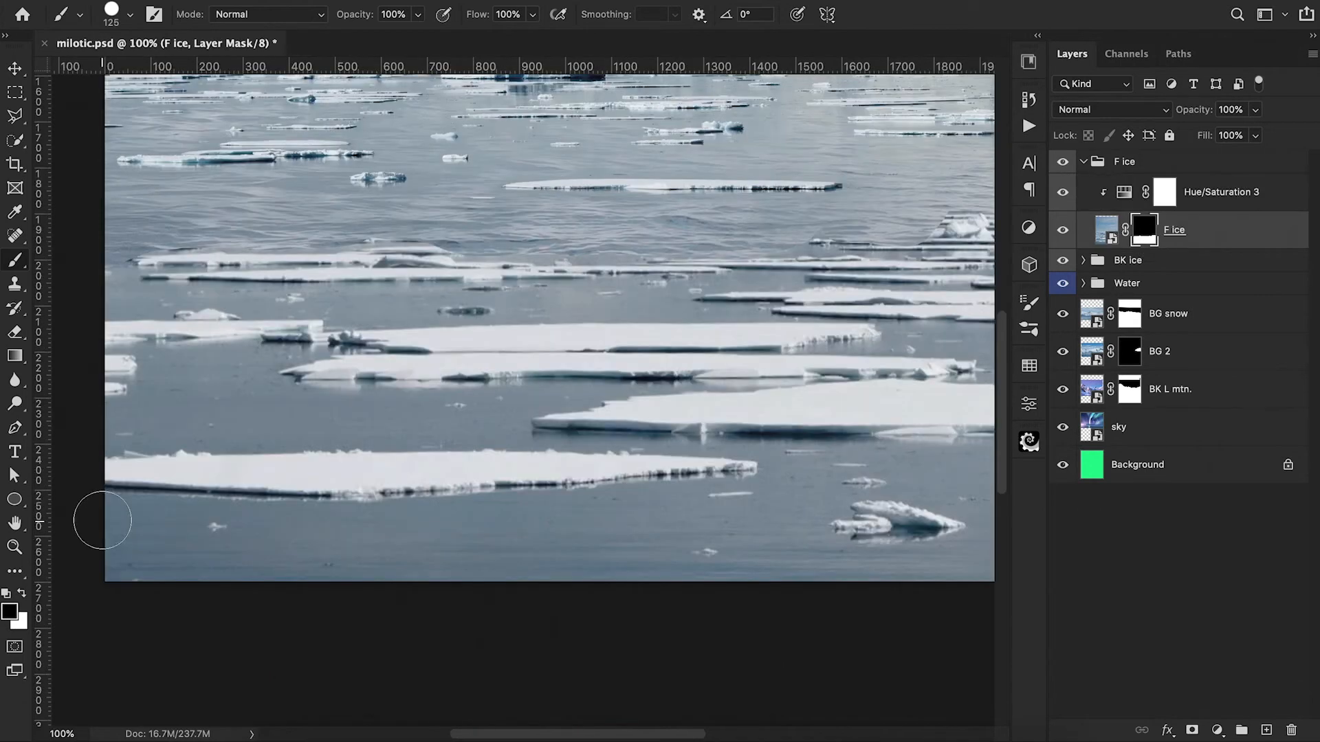
{"action": "mouse_move", "coordinate": [102, 520]}
{"action": "left_mouse_down"}
{"action": "mouse_move", "coordinate": [321, 531]}
{"action": "mouse_move", "coordinate": [122, 565]}
{"action": "mouse_move", "coordinate": [489, 588]}
{"action": "mouse_move", "coordinate": [574, 549]}
{"action": "mouse_move", "coordinate": [426, 566]}
{"action": "mouse_move", "coordinate": [547, 535]}
{"action": "left_mouse_up"}
{"action": "key", "text": "bracketleft"}
{"action": "key", "text": "bracketleft"}
{"action": "key", "text": "bracketleft"}
{"action": "key", "text": "bracketleft"}
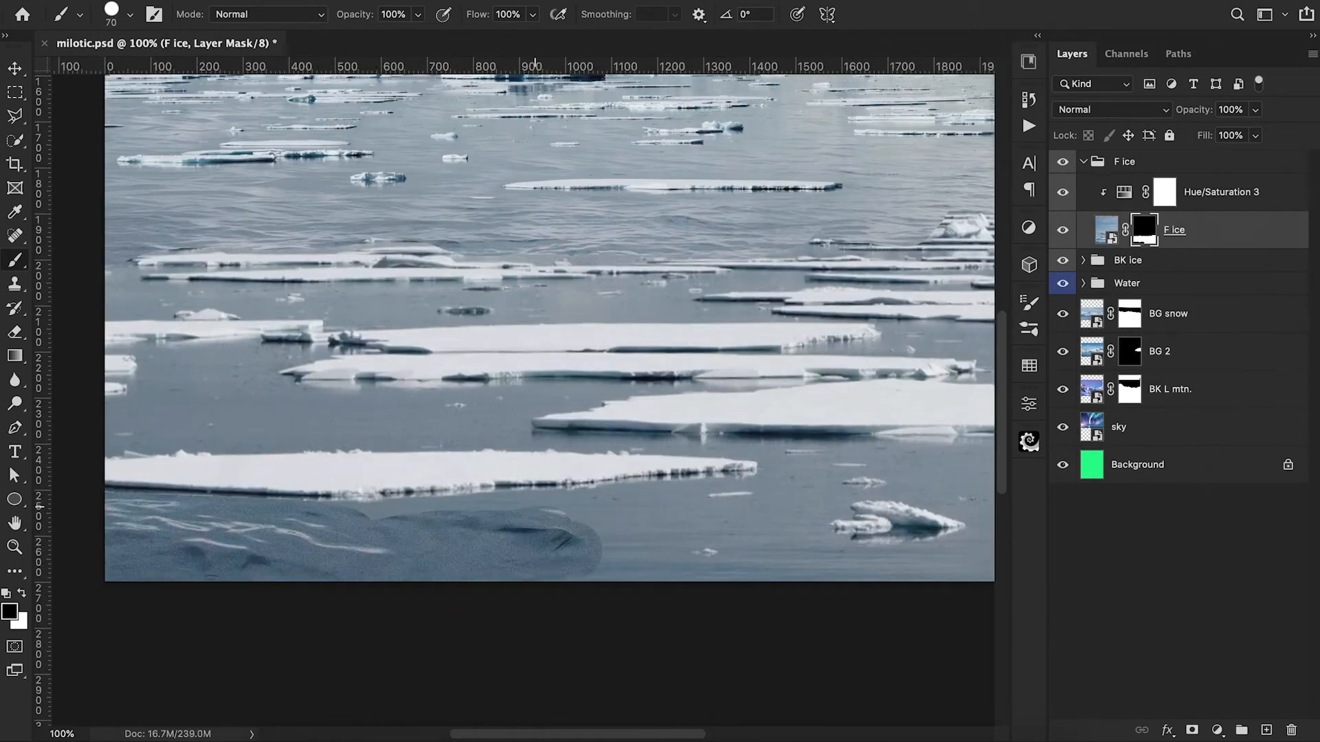
Step: Mask out the flat water around the lower floes in F ice using soft 70 px and 40 px brushes at 70% opacity
{"action": "left_click", "coordinate": [112, 12]}
{"action": "left_click", "coordinate": [133, 248]}
{"action": "mouse_move", "coordinate": [697, 441]}
{"action": "left_mouse_down"}
{"action": "mouse_move", "coordinate": [779, 444]}
{"action": "mouse_move", "coordinate": [709, 438]}
{"action": "left_mouse_up"}
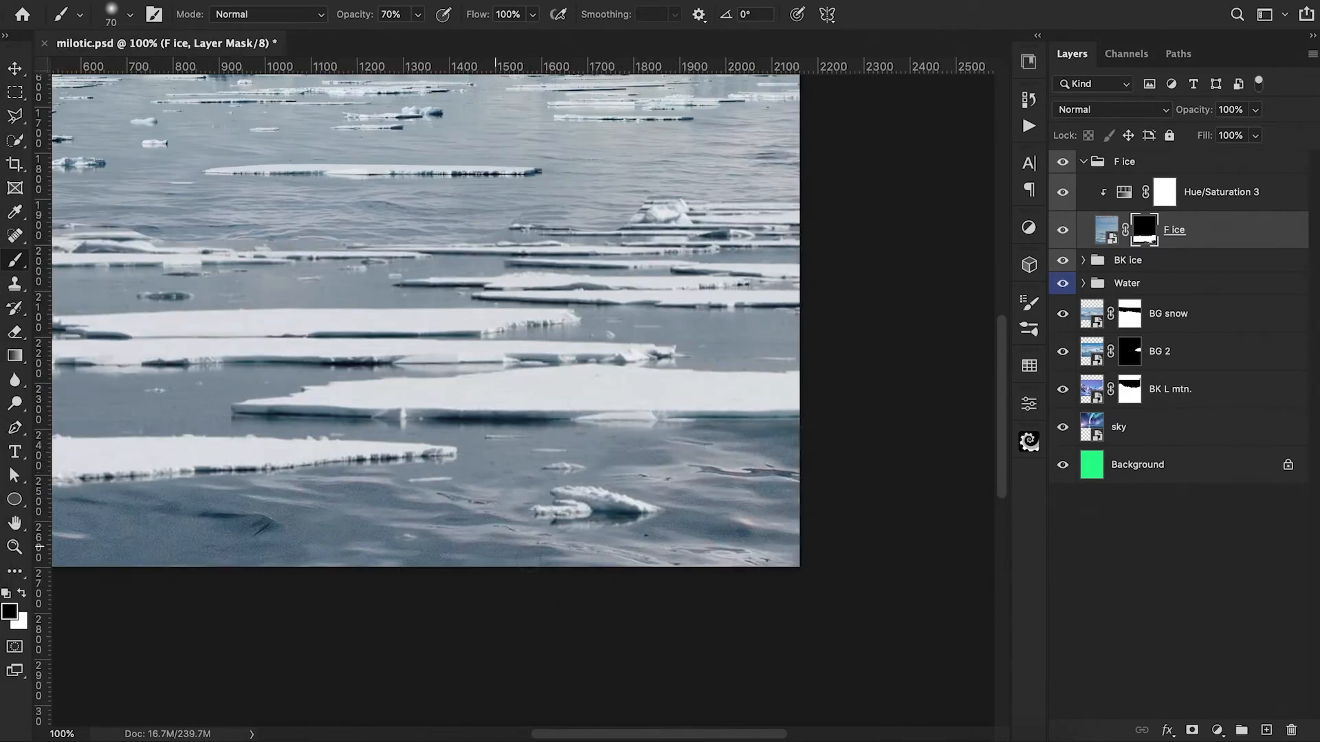
{"action": "key", "text": "bracketleft"}
{"action": "key", "text": "bracketleft"}
{"action": "key", "text": "bracketleft"}
{"action": "left_click_drag", "start_coordinate": [411, 468], "coordinate": [489, 460]}
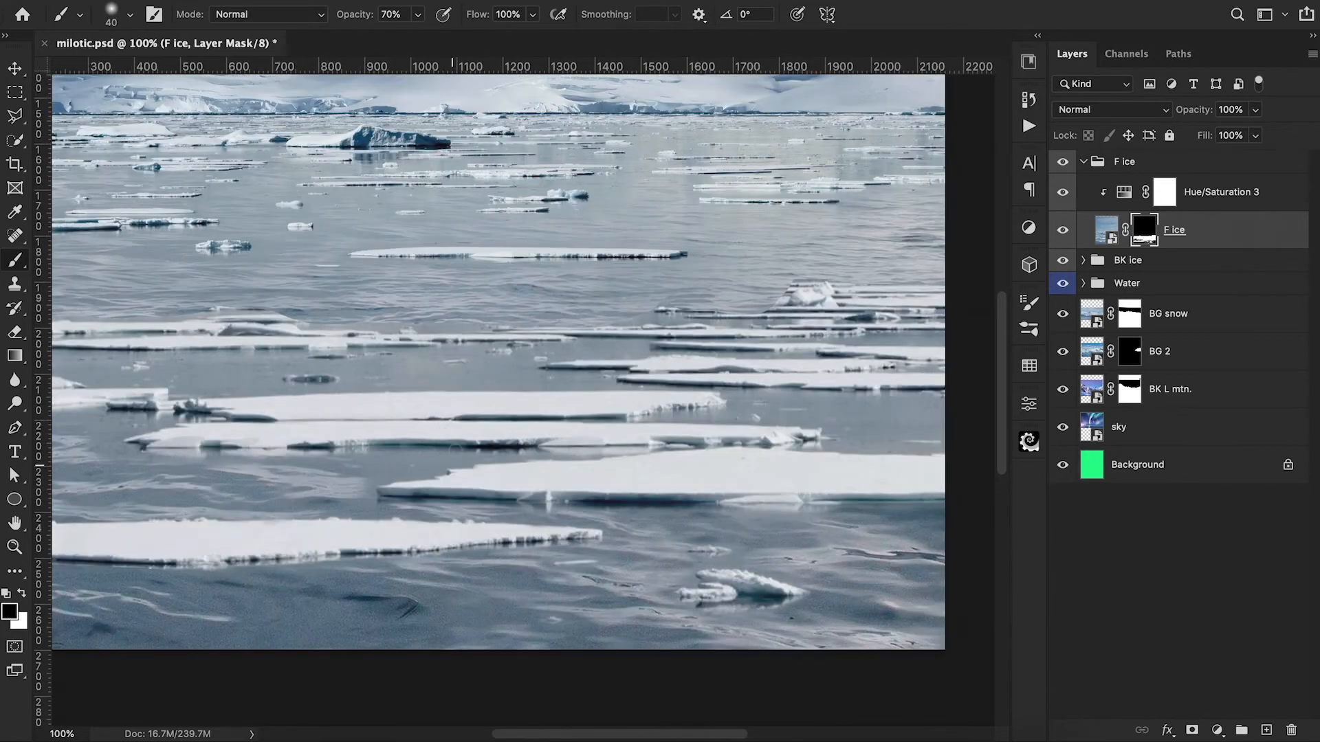
{"action": "mouse_move", "coordinate": [435, 470]}
{"action": "left_mouse_down"}
{"action": "mouse_move", "coordinate": [359, 495]}
{"action": "mouse_move", "coordinate": [427, 467]}
{"action": "mouse_move", "coordinate": [376, 462]}
{"action": "left_mouse_up"}
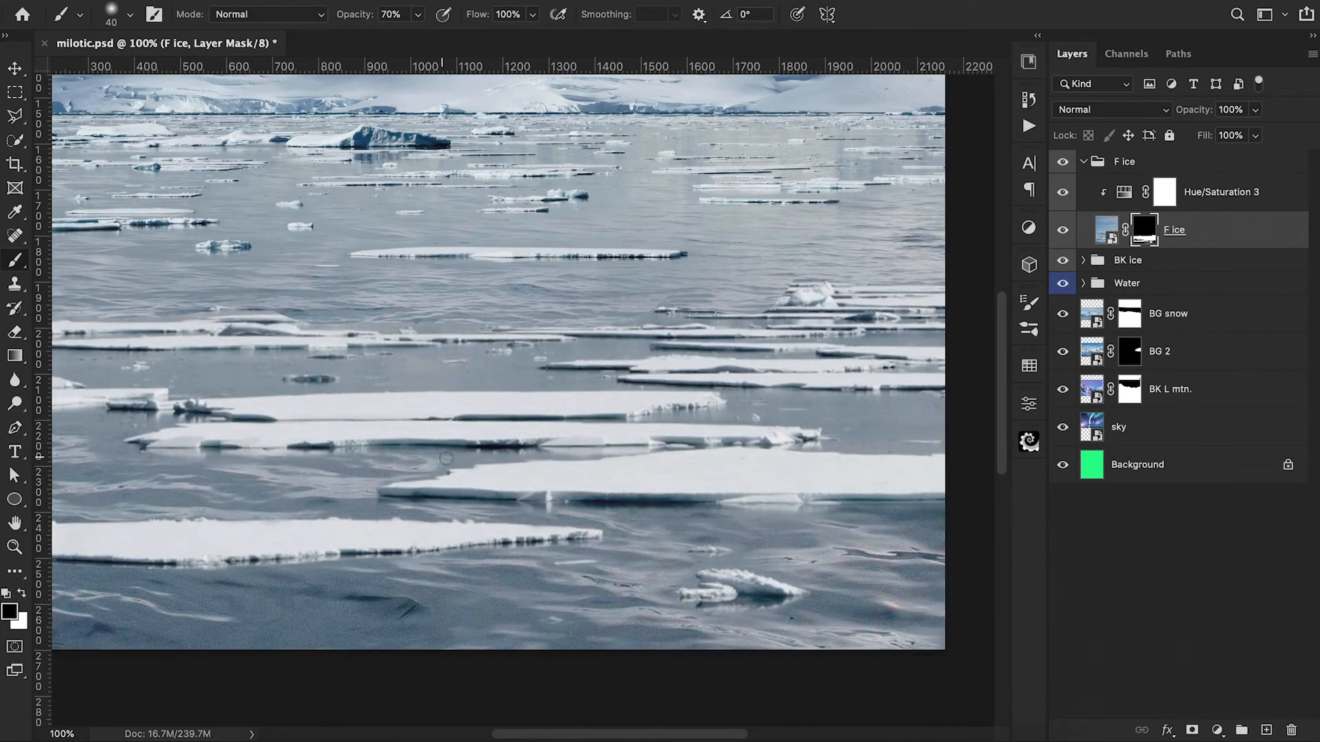
Step: Mask out the flat water between the middle floes of F ice, refining the edges with a soft 20 to 45 px brush at 50% opacity
{"action": "left_click", "coordinate": [130, 14]}
{"action": "double_click", "coordinate": [280, 261]}
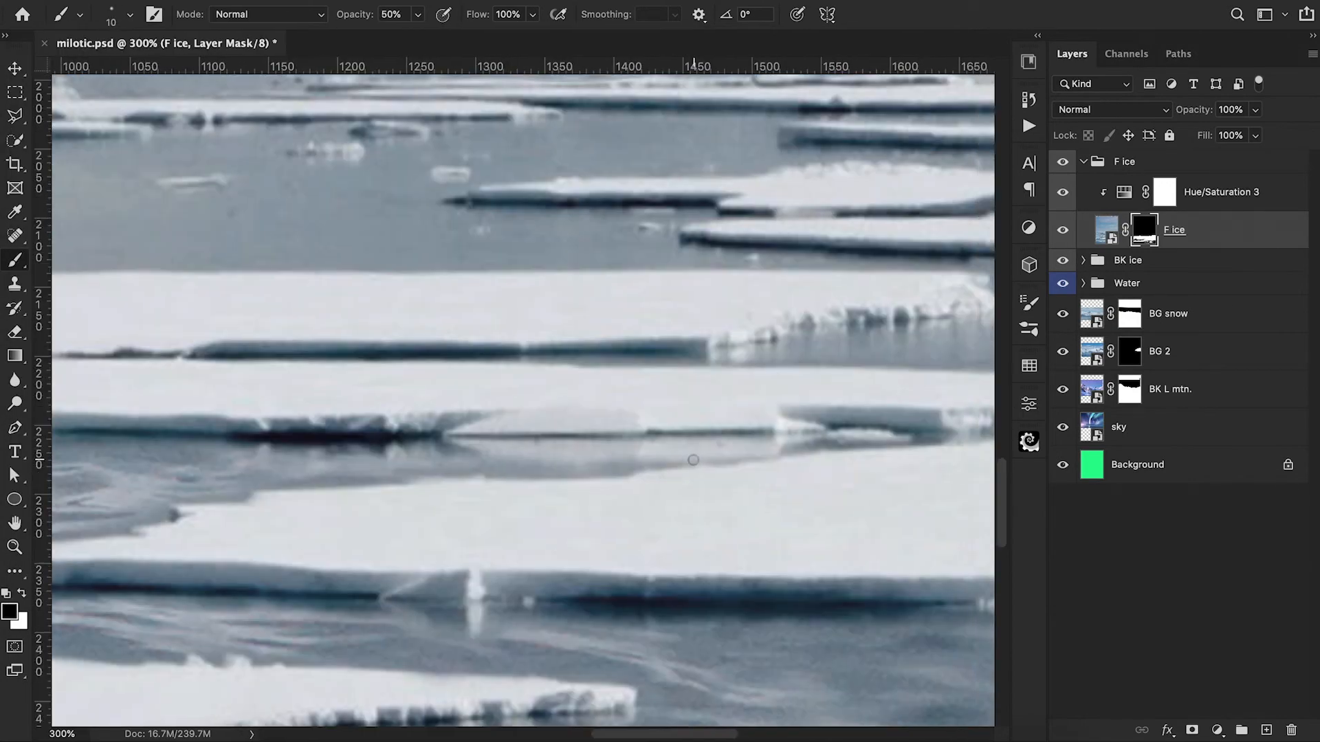
{"action": "mouse_move", "coordinate": [568, 477]}
{"action": "left_mouse_down"}
{"action": "mouse_move", "coordinate": [451, 460]}
{"action": "mouse_move", "coordinate": [682, 459]}
{"action": "mouse_move", "coordinate": [534, 452]}
{"action": "mouse_move", "coordinate": [603, 471]}
{"action": "mouse_move", "coordinate": [402, 478]}
{"action": "left_mouse_up"}
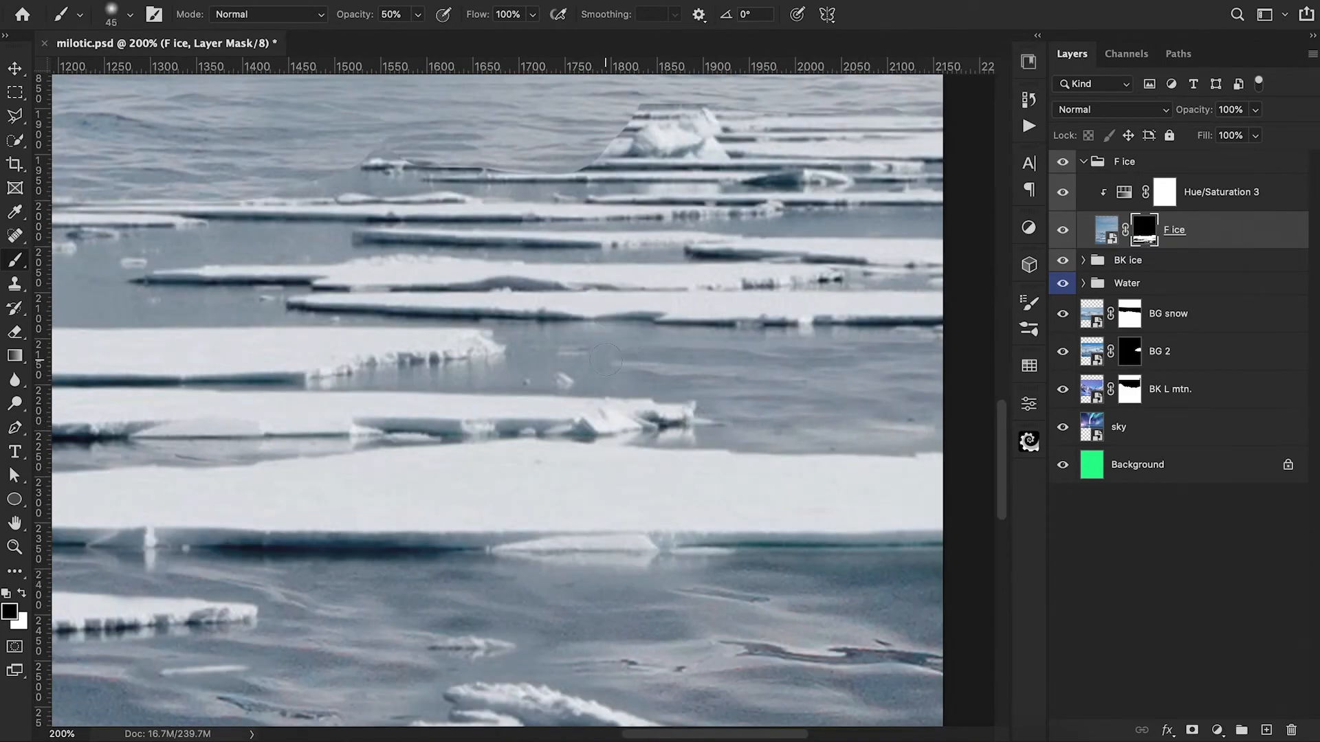
{"action": "left_click_drag", "start_coordinate": [592, 368], "coordinate": [624, 377]}
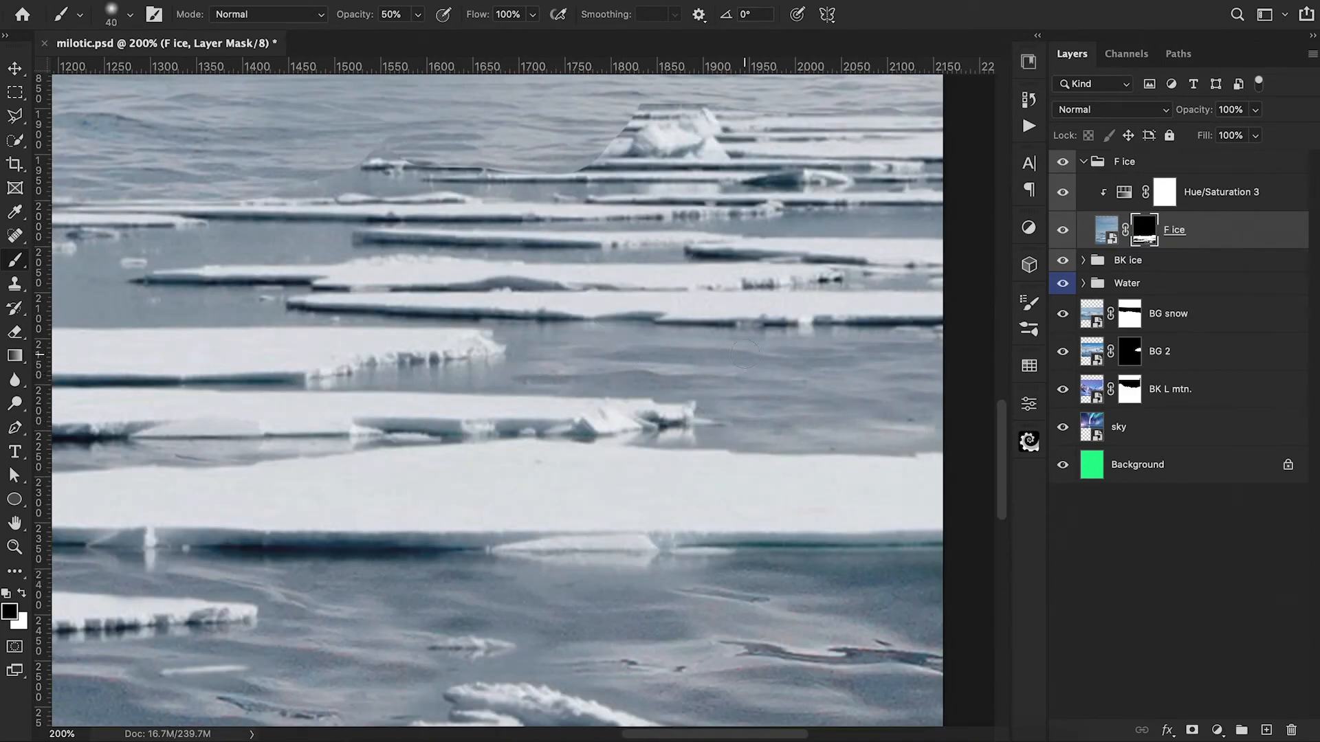
{"action": "key", "text": "bracketleft"}
{"action": "key", "text": "bracketleft"}
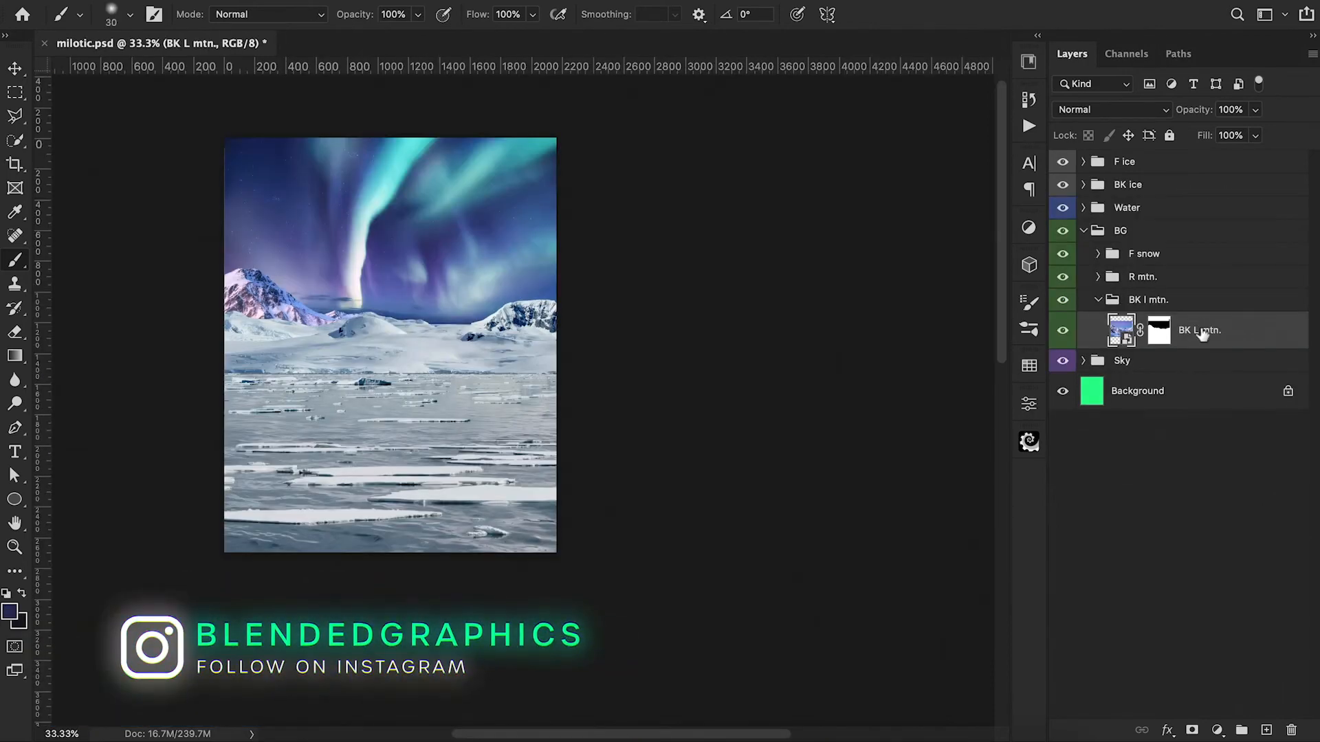
Step: Convert the BK L mtn. layer to a smart object and apply a 3.2 px Gaussian Blur to it
{"action": "right_click", "coordinate": [1203, 332]}
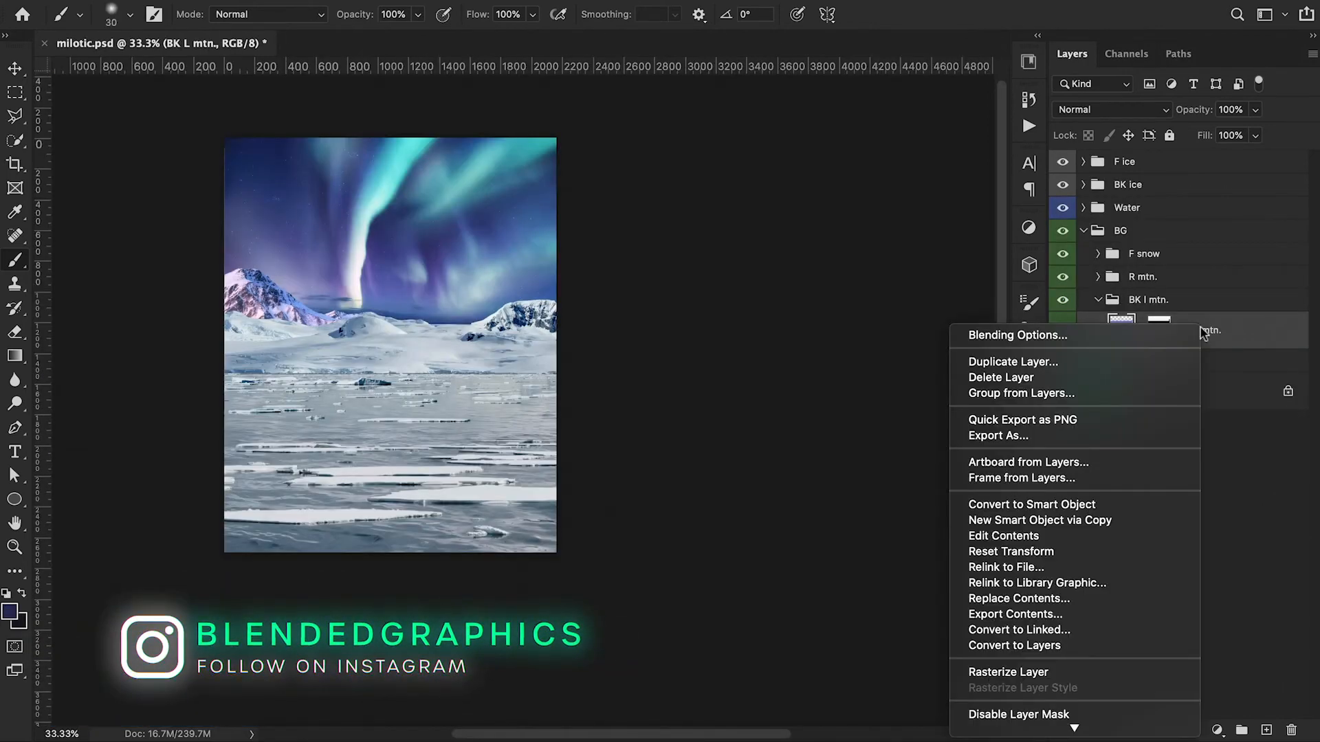
{"action": "left_click", "coordinate": [1077, 505]}
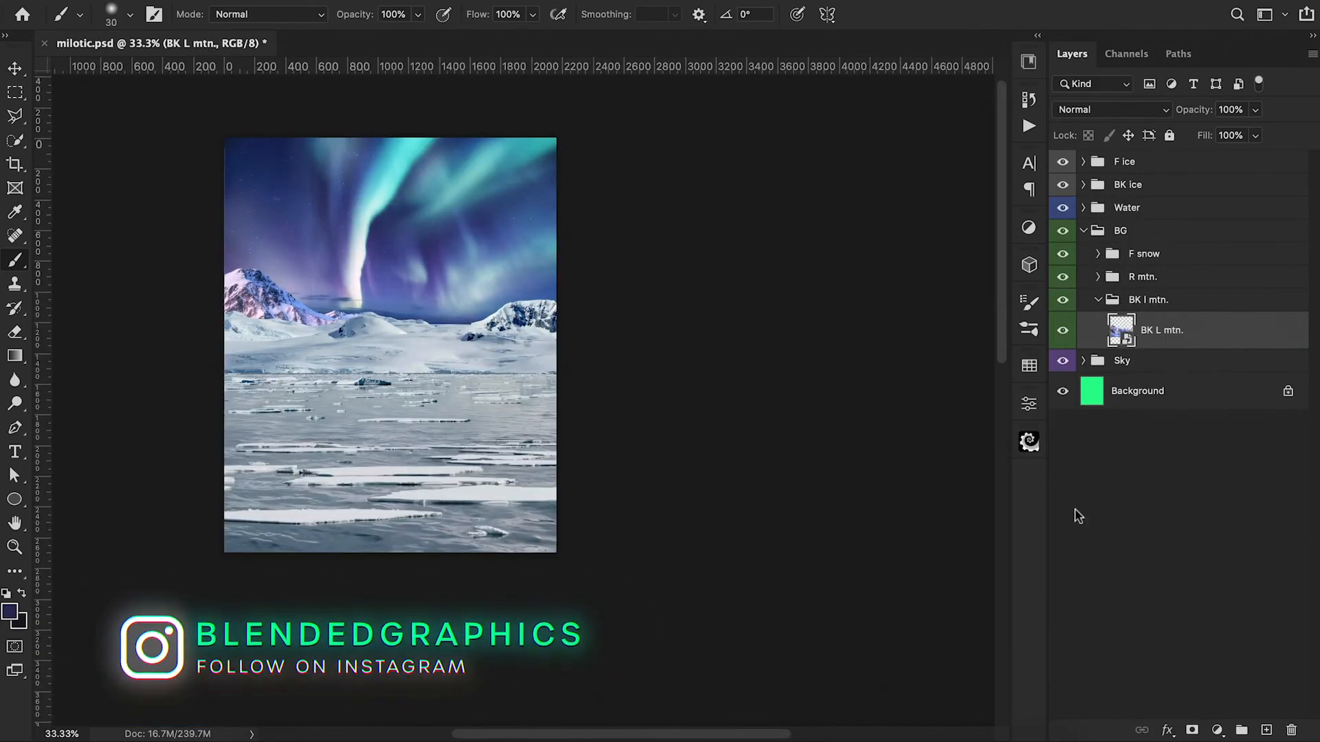
{"action": "left_click", "coordinate": [422, 0]}
{"action": "mouse_move", "coordinate": [447, 216]}
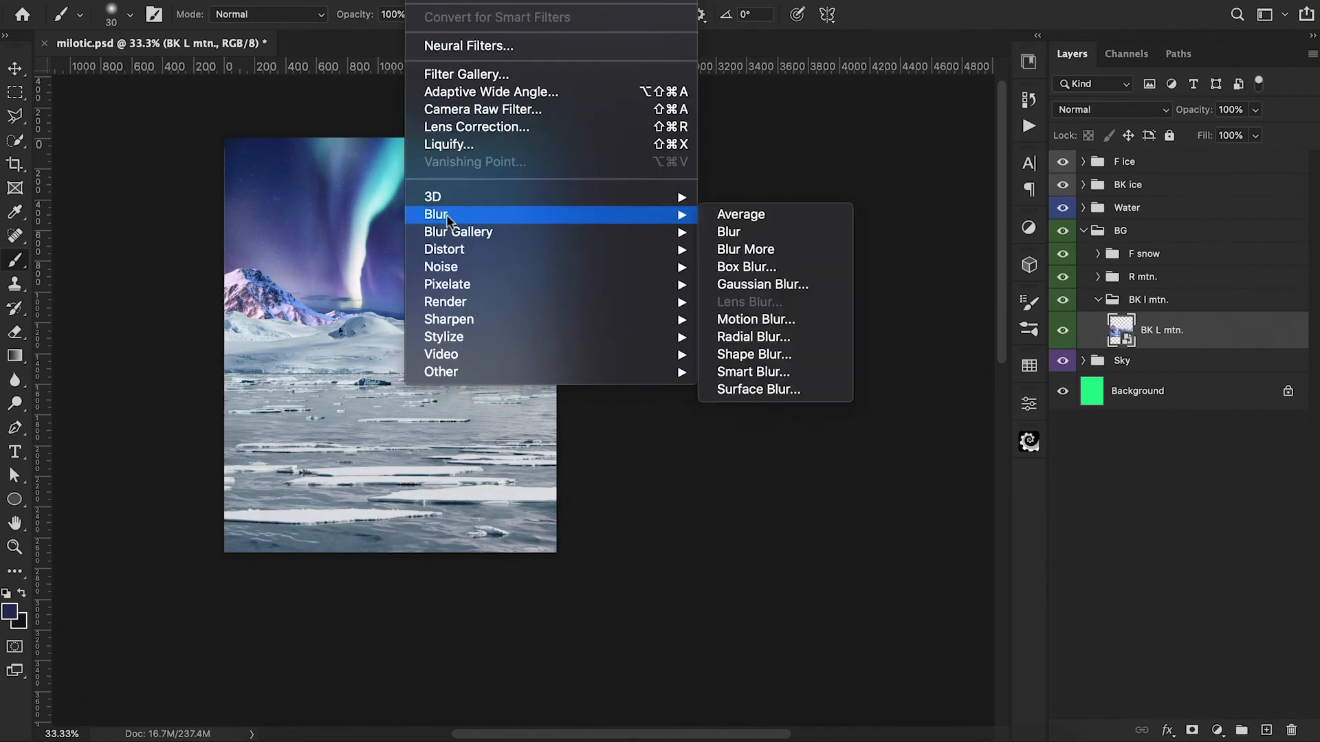
{"action": "left_click", "coordinate": [762, 284]}
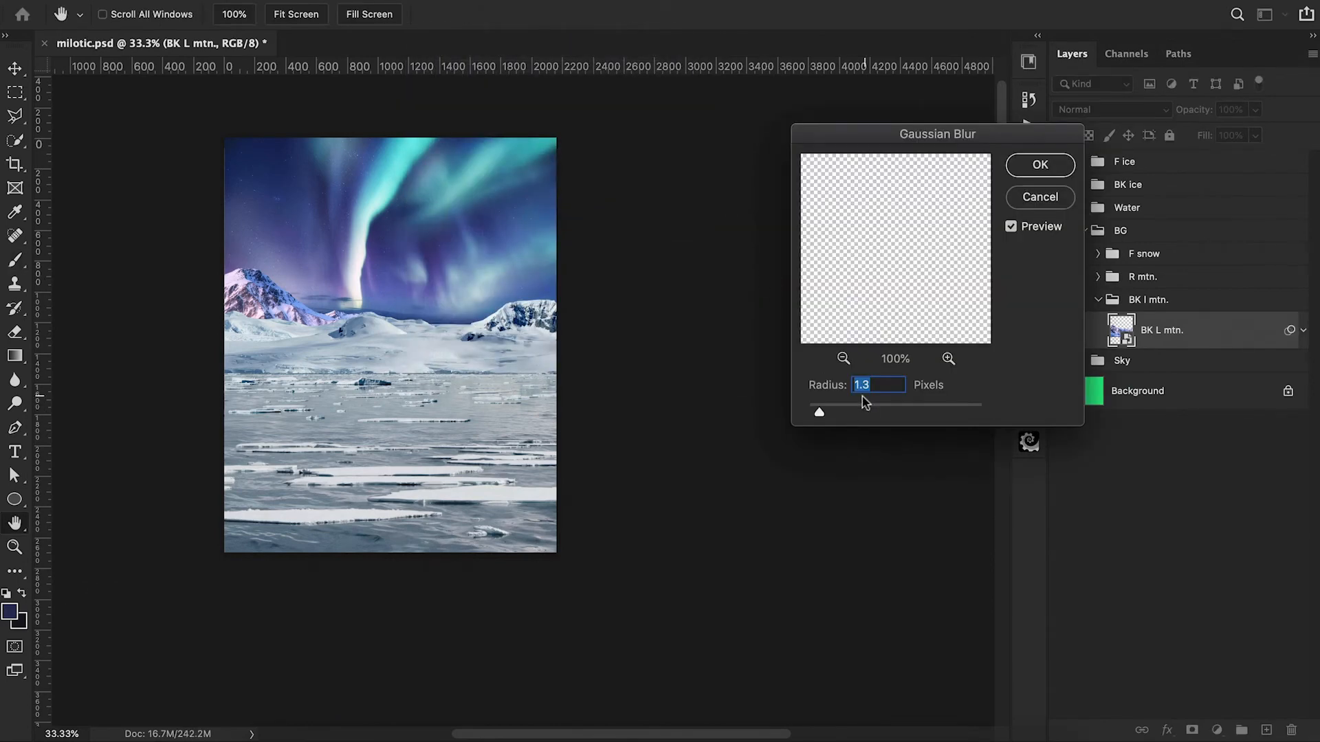
{"action": "left_click_drag", "start_coordinate": [818, 416], "coordinate": [834, 415]}
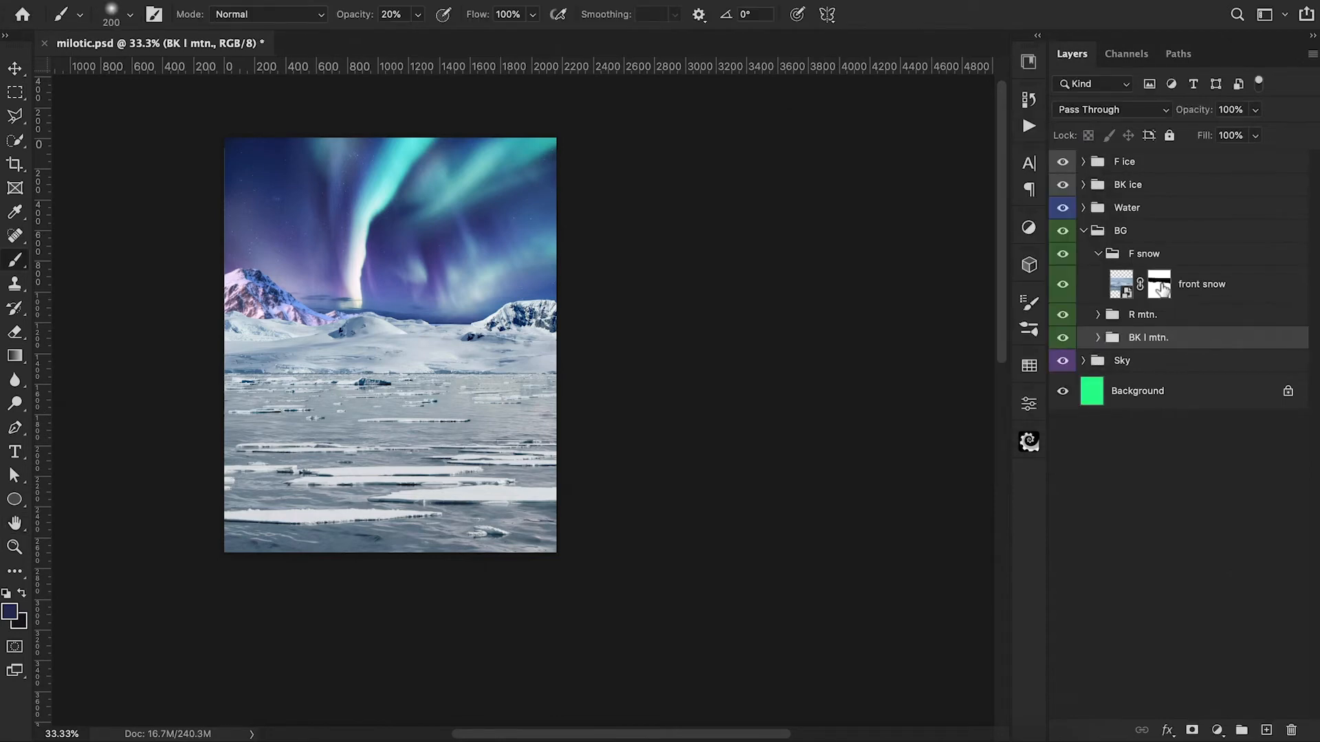
Step: Duplicate the front snow layer and convert the duplicate to a smart object
{"action": "left_click", "coordinate": [1160, 284]}
{"action": "left_click", "coordinate": [1123, 275]}
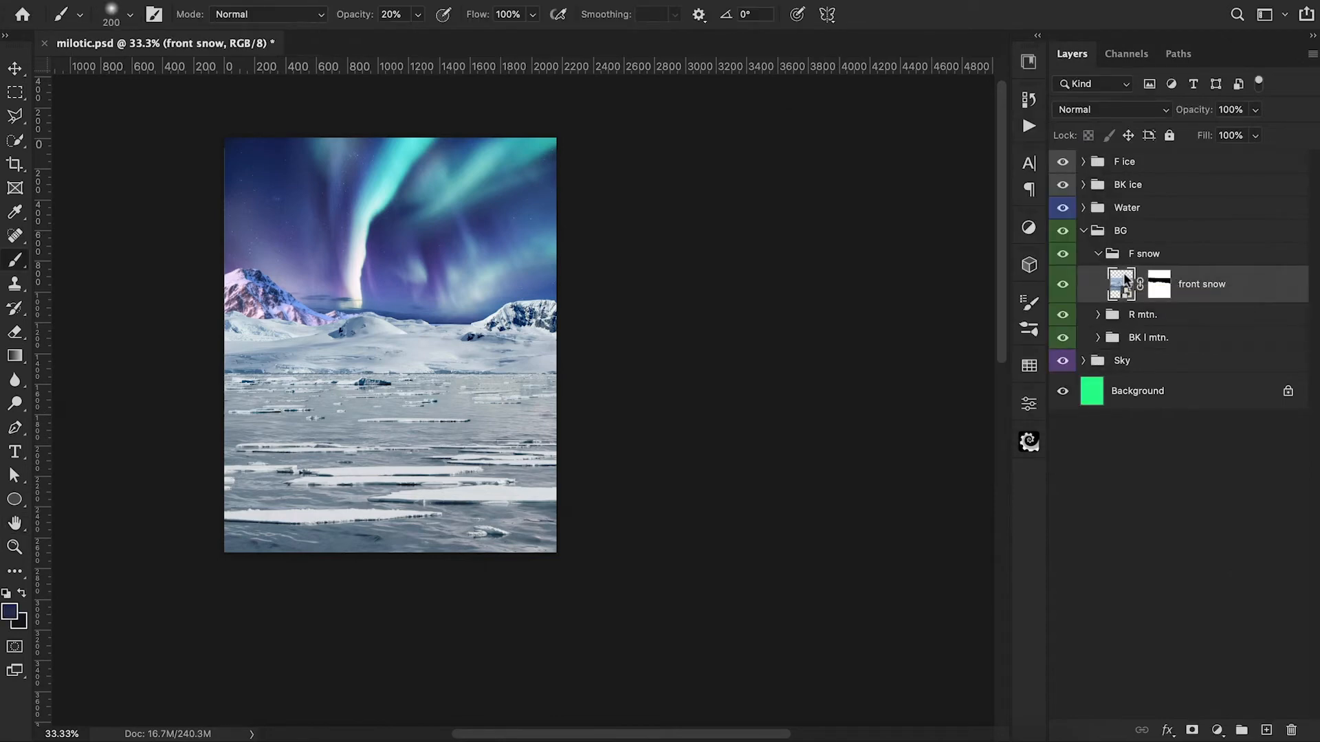
{"action": "key", "text": "super+j"}
{"action": "right_click", "coordinate": [1207, 284]}
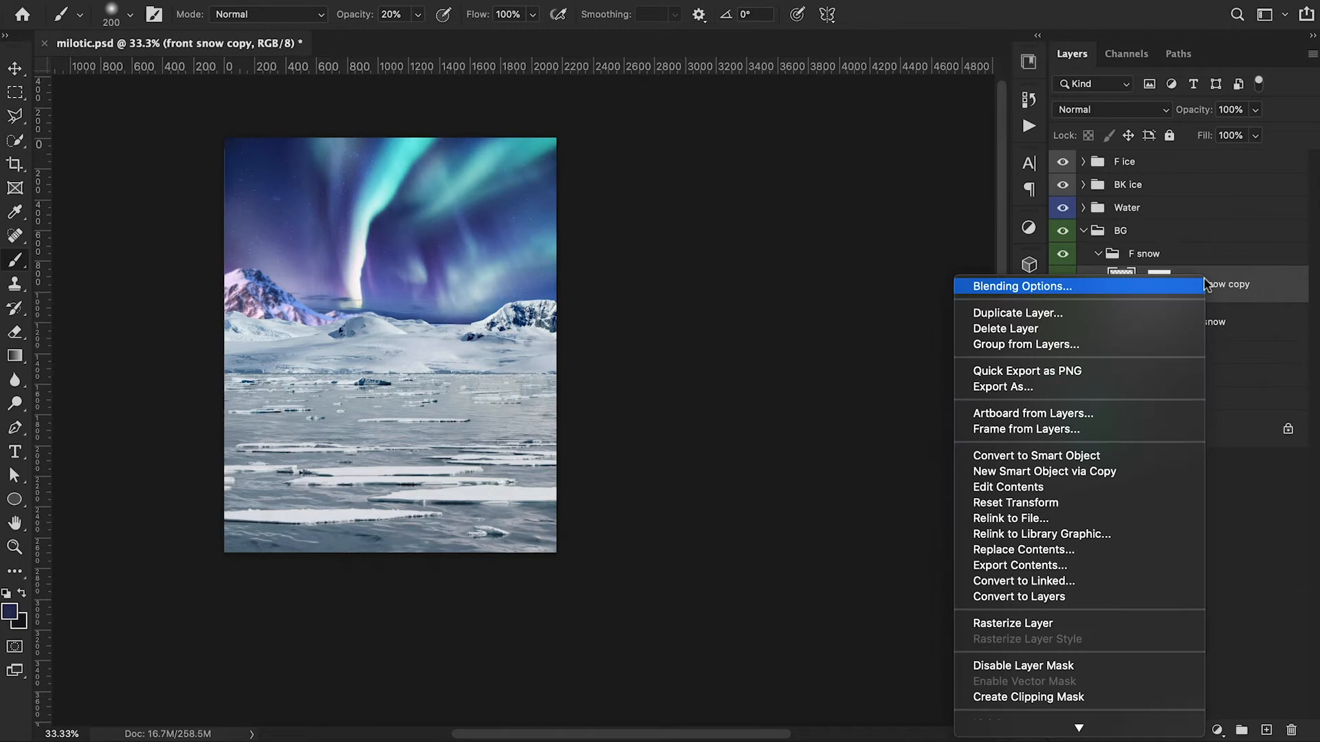
{"action": "left_click", "coordinate": [1118, 454]}
Step: Hide the original masked front snow layer and rename it "back up"
{"action": "left_click", "coordinate": [1062, 322]}
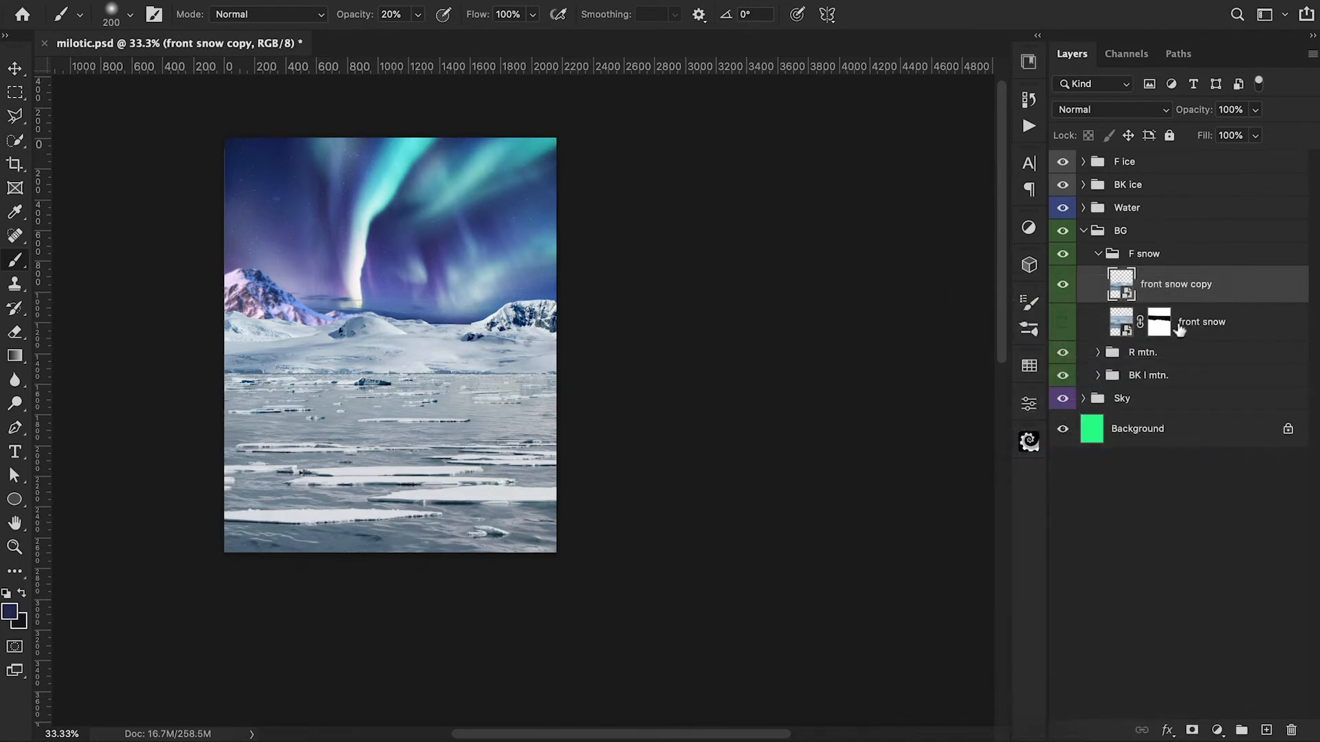
{"action": "double_click", "coordinate": [1200, 322]}
{"action": "type", "text": "back up"}
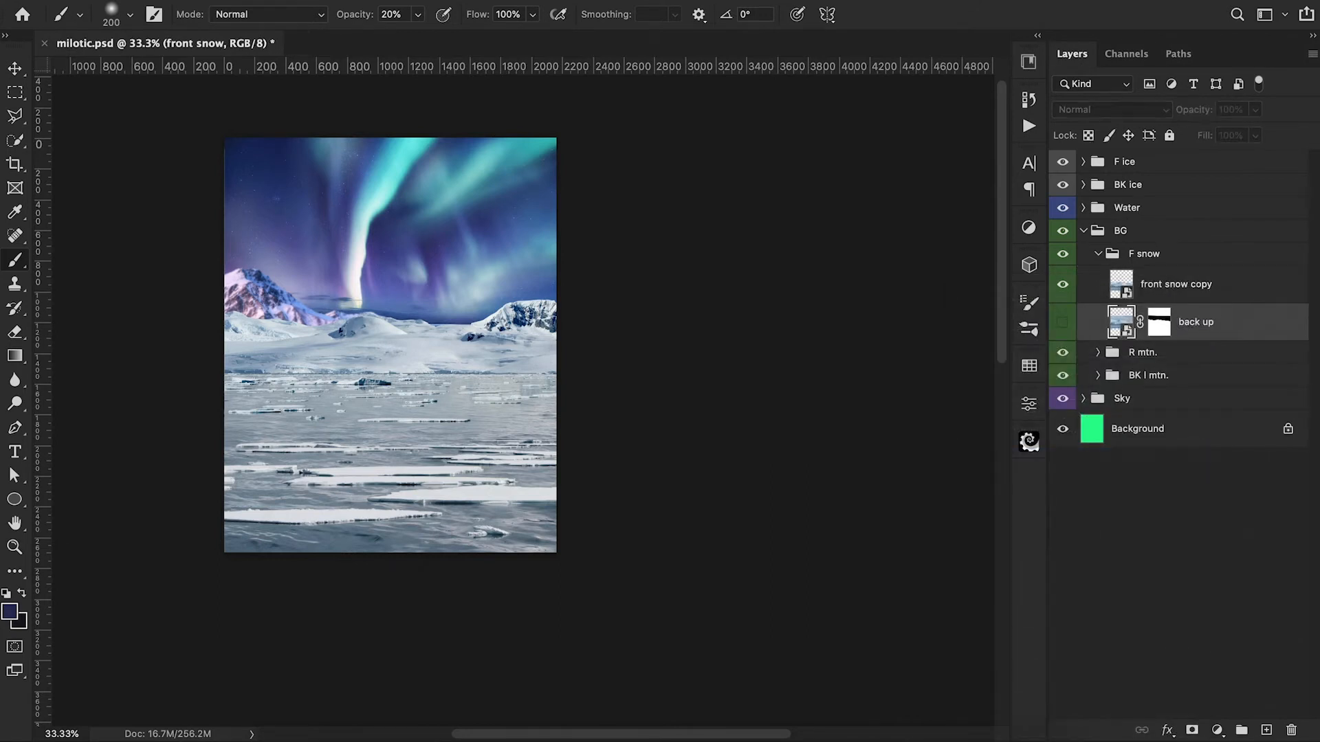
{"action": "key", "text": "Return"}
Step: Rename the front snow copy smart object as "front snow"
{"action": "double_click", "coordinate": [1180, 284]}
{"action": "key", "text": "Right"}
{"action": "key", "text": "BackSpace"}
{"action": "key", "text": "BackSpace"}
{"action": "key", "text": "BackSpace"}
{"action": "key", "text": "BackSpace"}
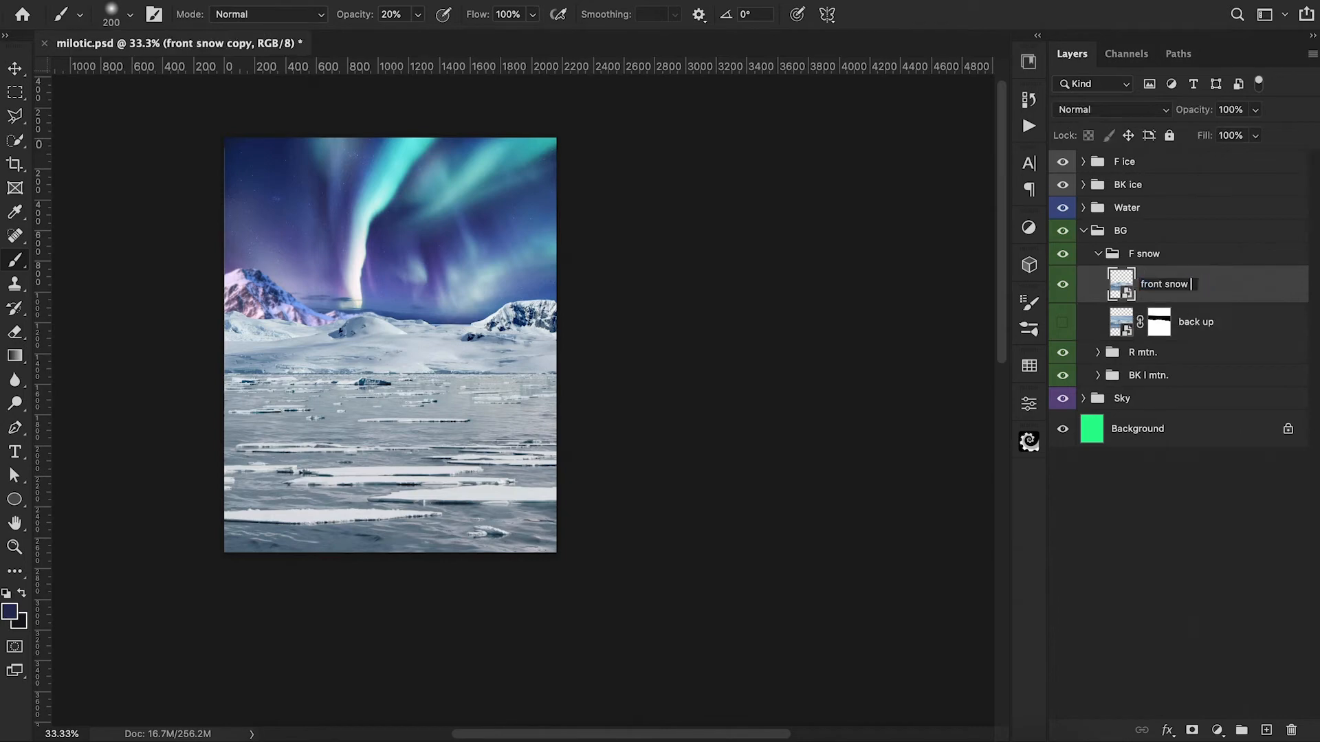
{"action": "key", "text": "Return"}
Step: Apply a light Gaussian Blur to the front snow smart object and a 1.0 px Gaussian Blur to the R mtn. smart object
{"action": "left_click", "coordinate": [426, 1]}
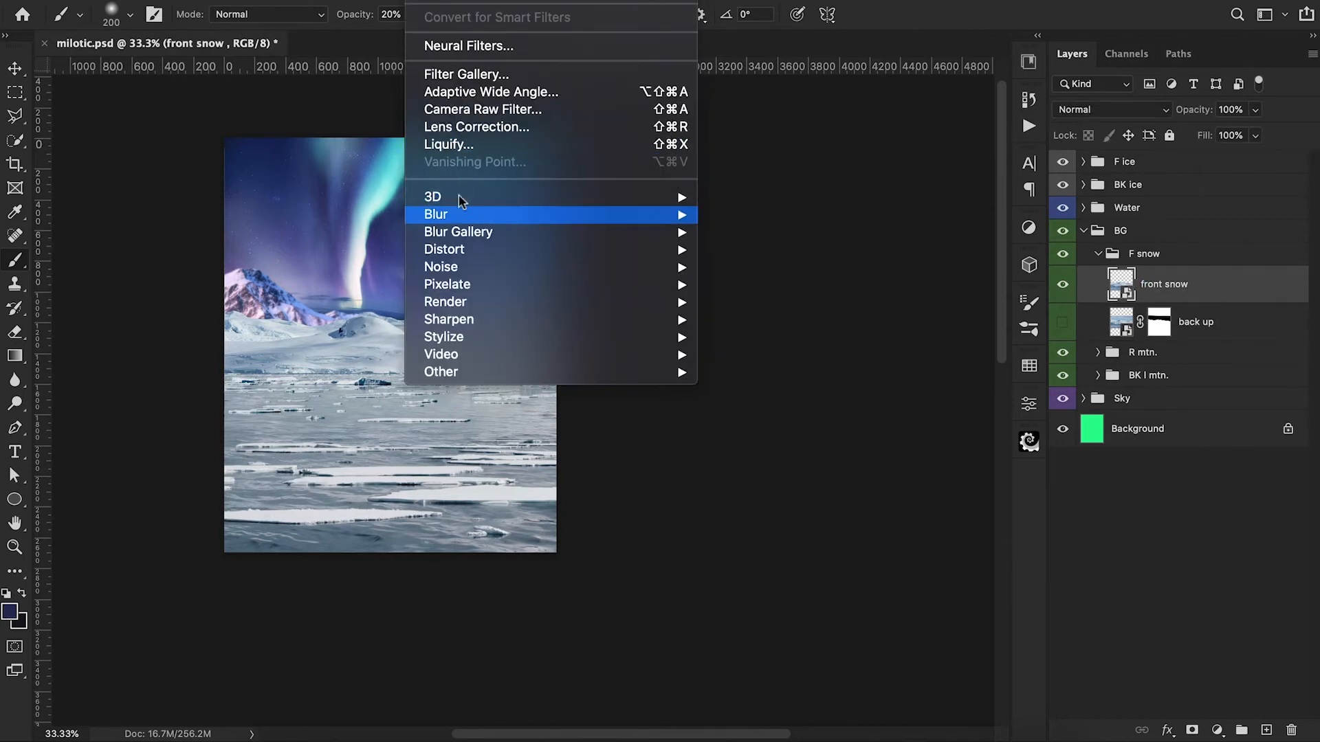
{"action": "mouse_move", "coordinate": [459, 219]}
{"action": "left_click", "coordinate": [762, 283]}
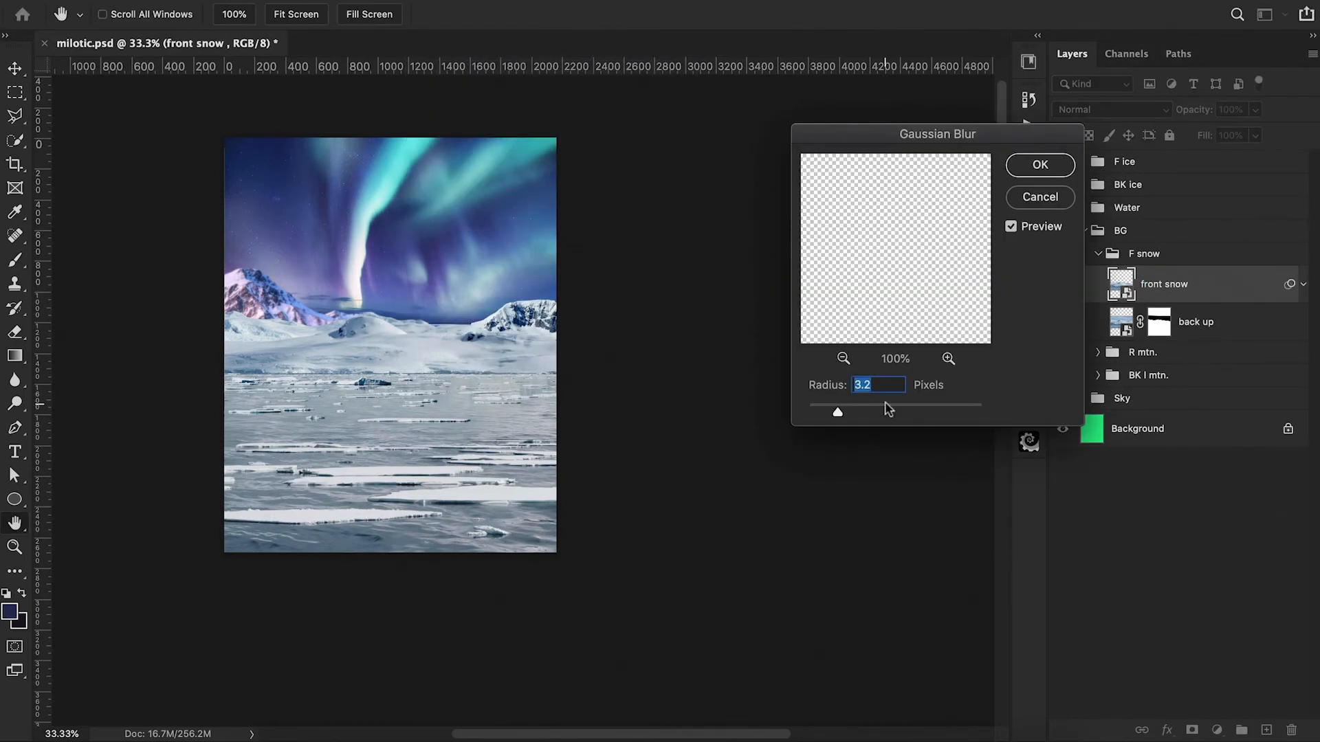
{"action": "left_click_drag", "start_coordinate": [838, 411], "coordinate": [821, 411]}
{"action": "left_click", "coordinate": [1040, 165]}
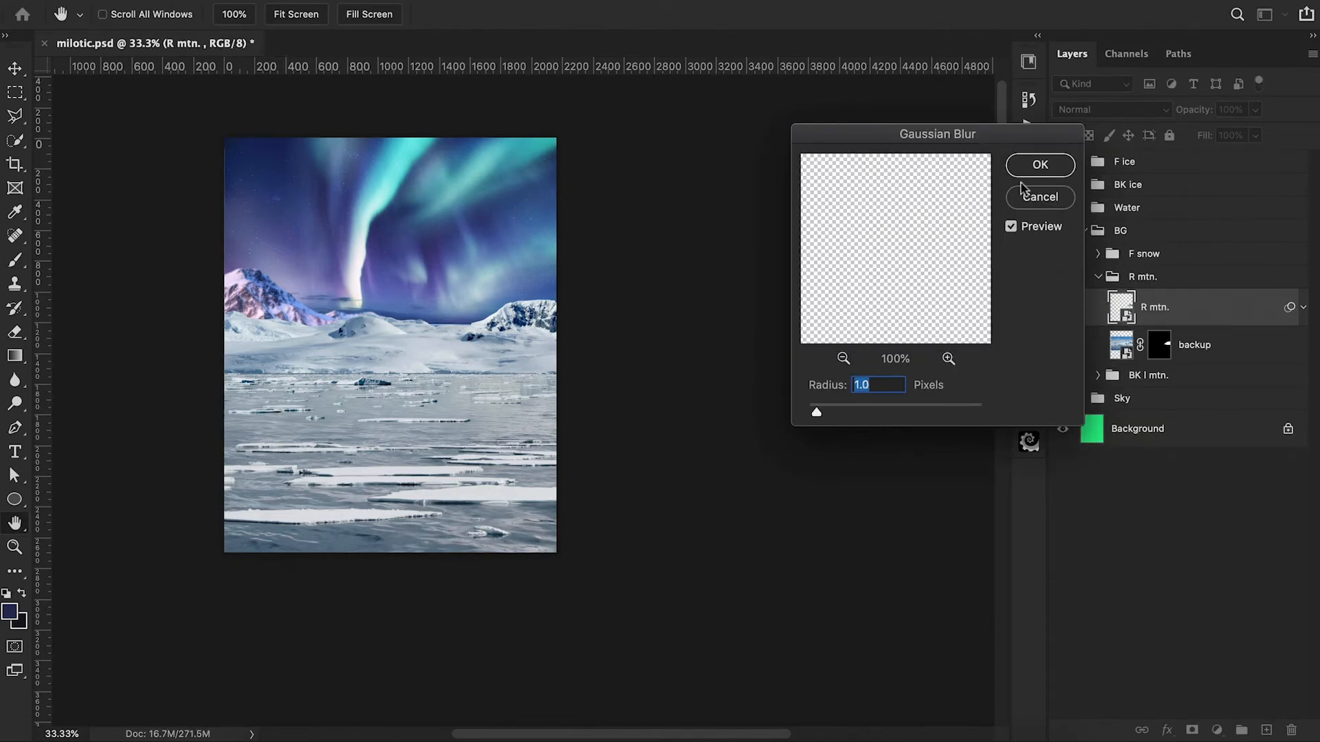
{"action": "left_click", "coordinate": [1040, 165]}
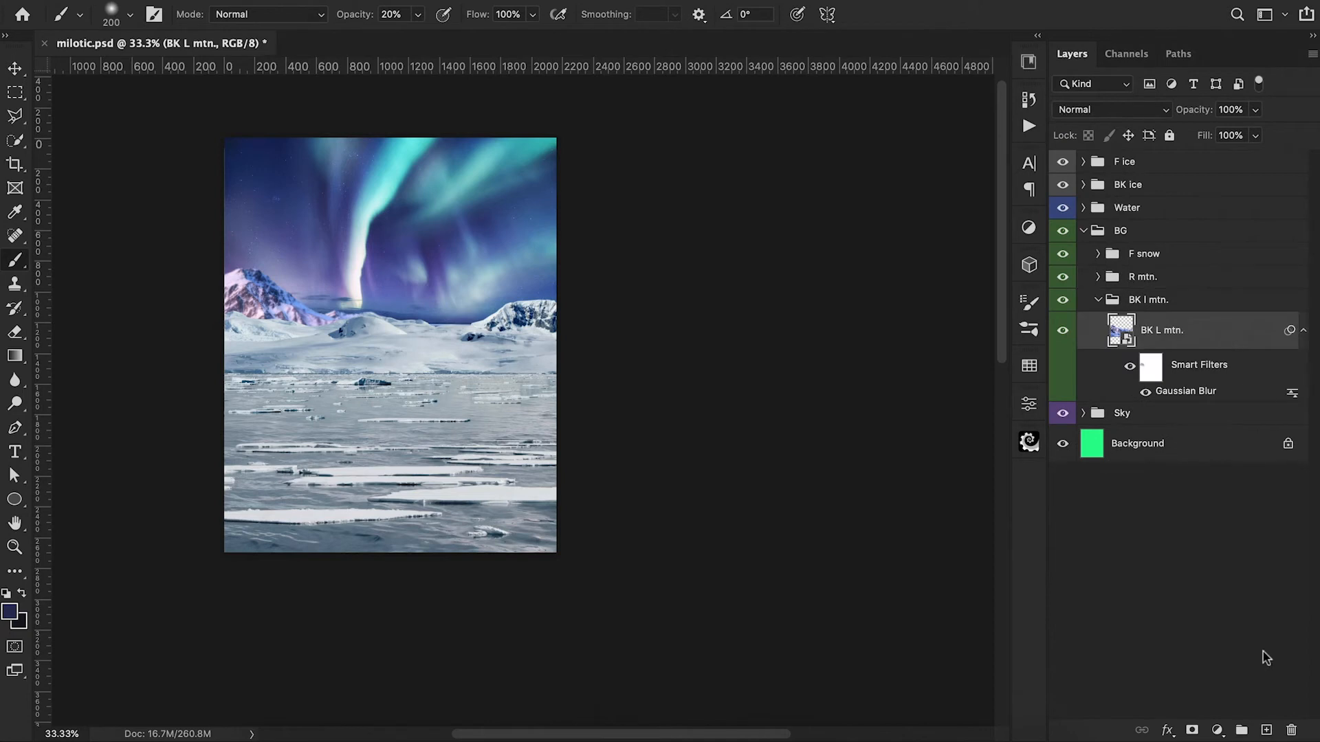
Step: Clip a Levels adjustment to the BK L mtn. layer with input black at 14 and input white at 247
{"action": "left_click", "coordinate": [1216, 730]}
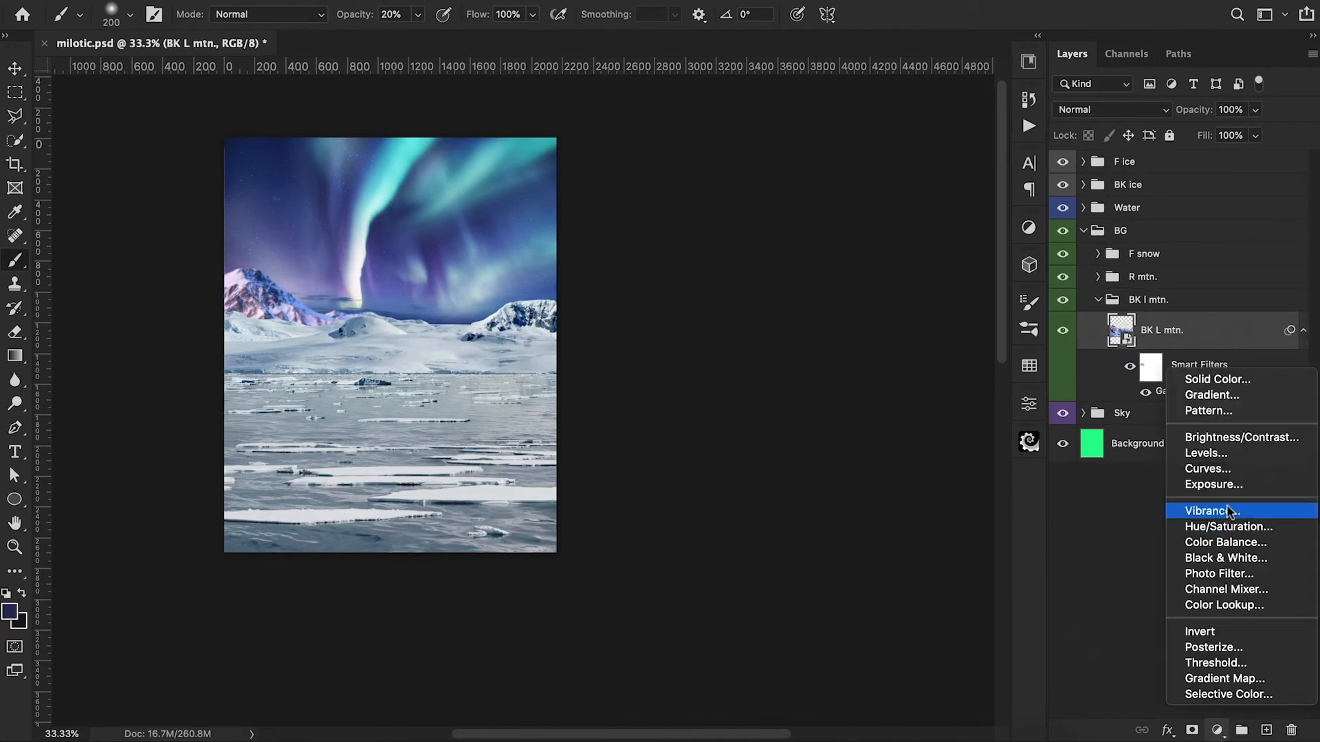
{"action": "left_click", "coordinate": [1209, 453]}
{"action": "left_click", "coordinate": [1119, 355], "text": "alt"}
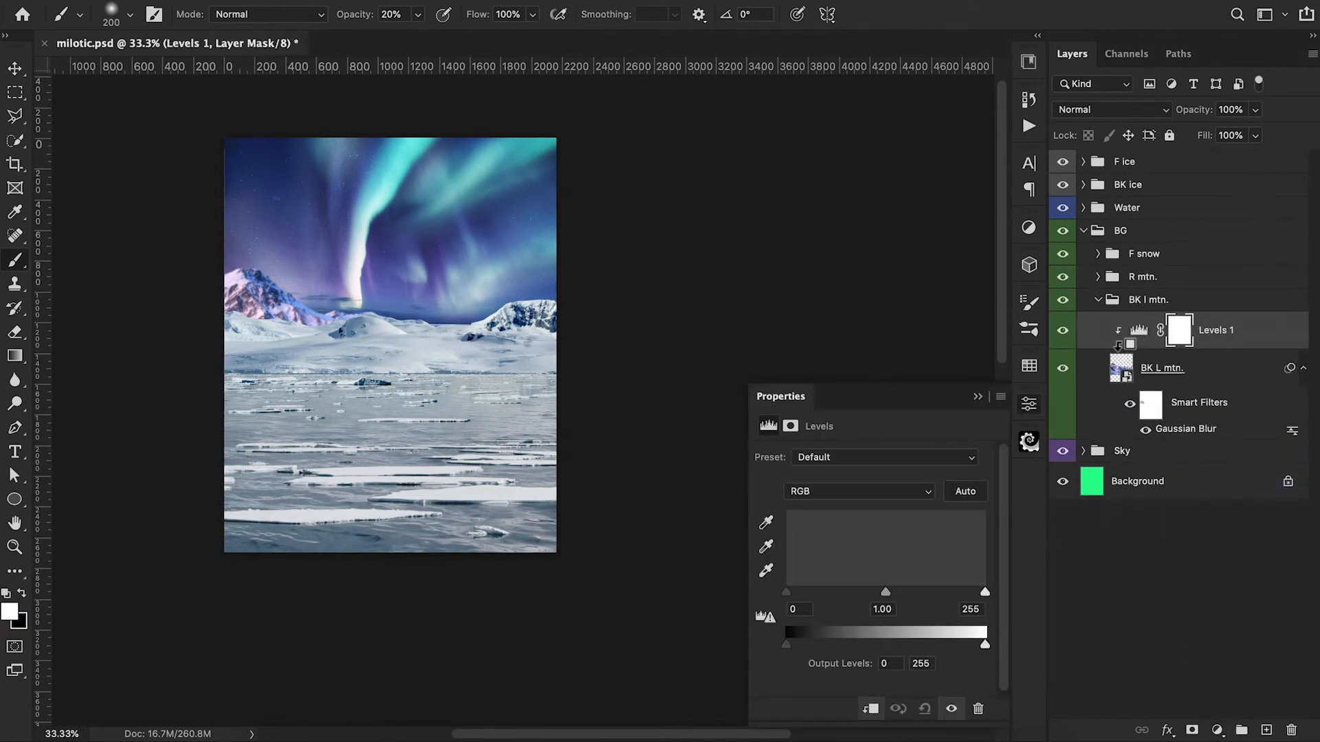
{"action": "left_click_drag", "start_coordinate": [786, 592], "coordinate": [797, 597]}
{"action": "left_click_drag", "start_coordinate": [985, 592], "coordinate": [979, 596]}
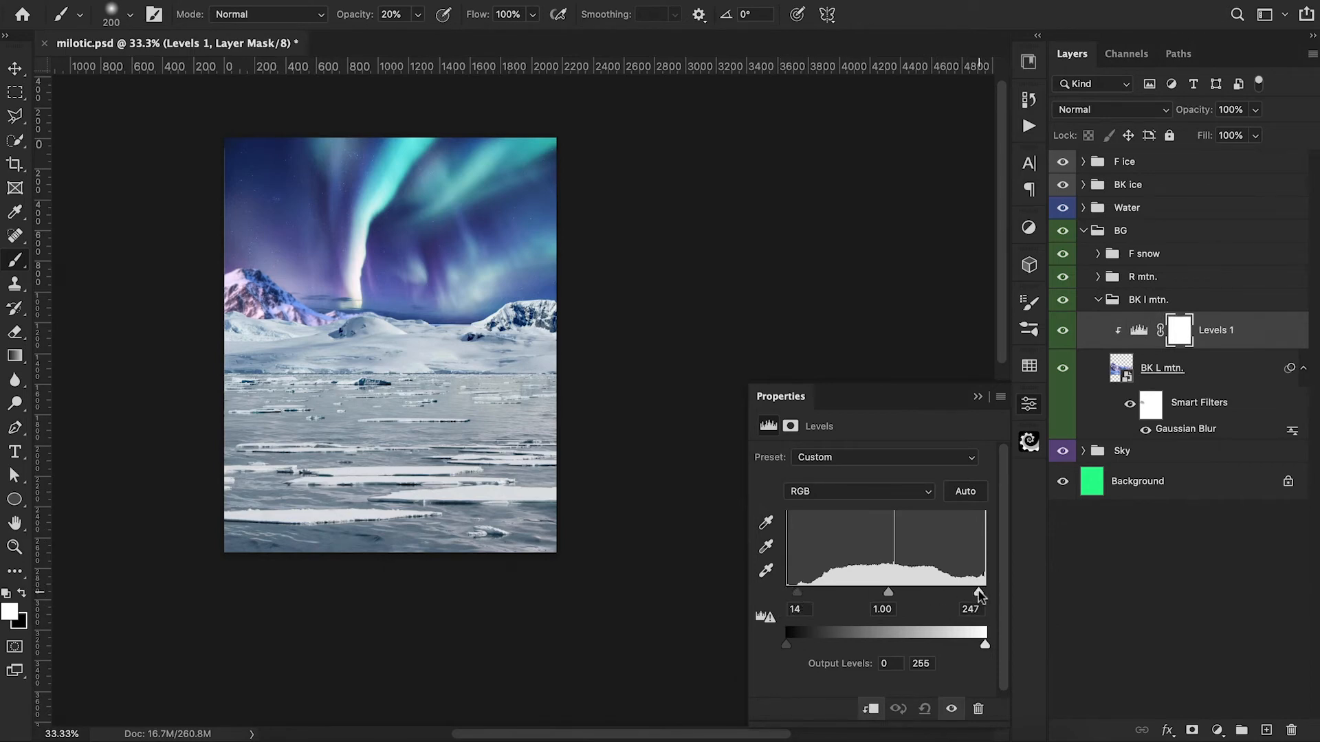
{"action": "left_click", "coordinate": [978, 396]}
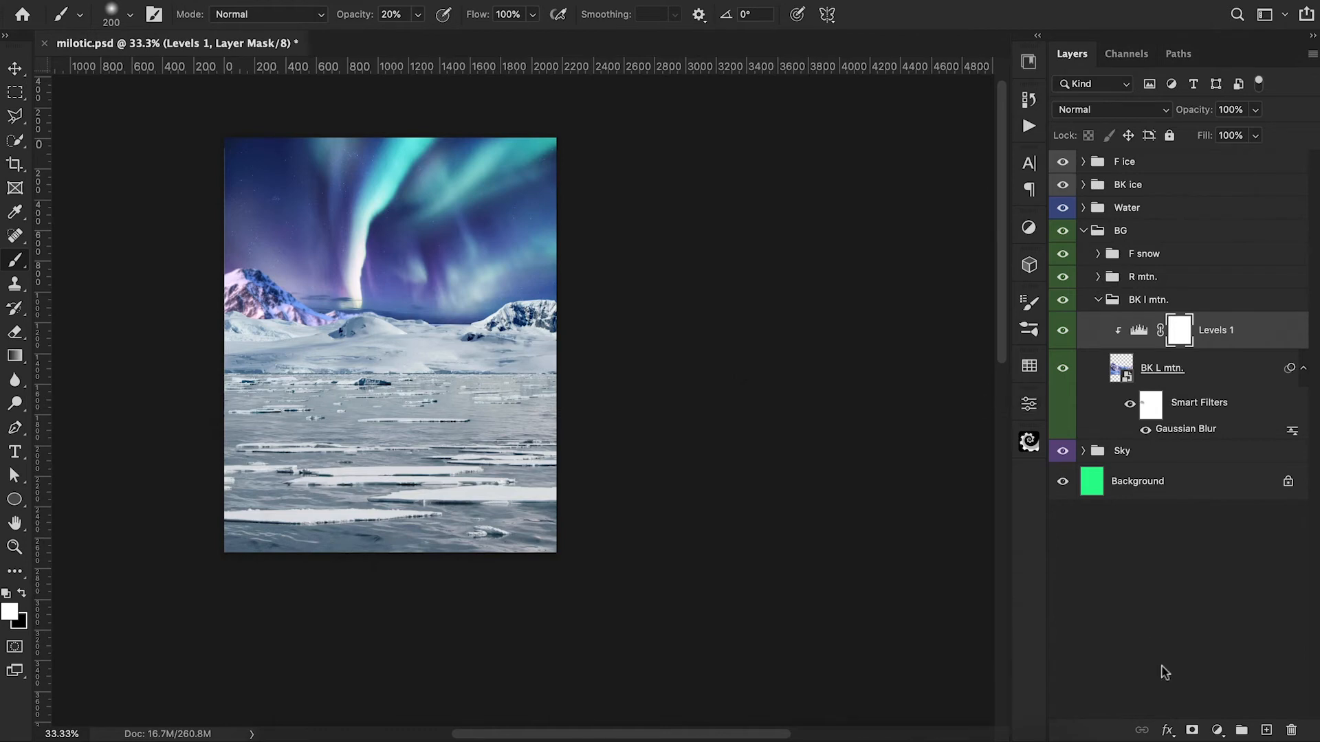
Step: Clip a Brightness/Contrast adjustment to BK L mtn. with brightness -53 and contrast -6, and collapse its group
{"action": "left_click", "coordinate": [1217, 730]}
{"action": "left_click", "coordinate": [1237, 437]}
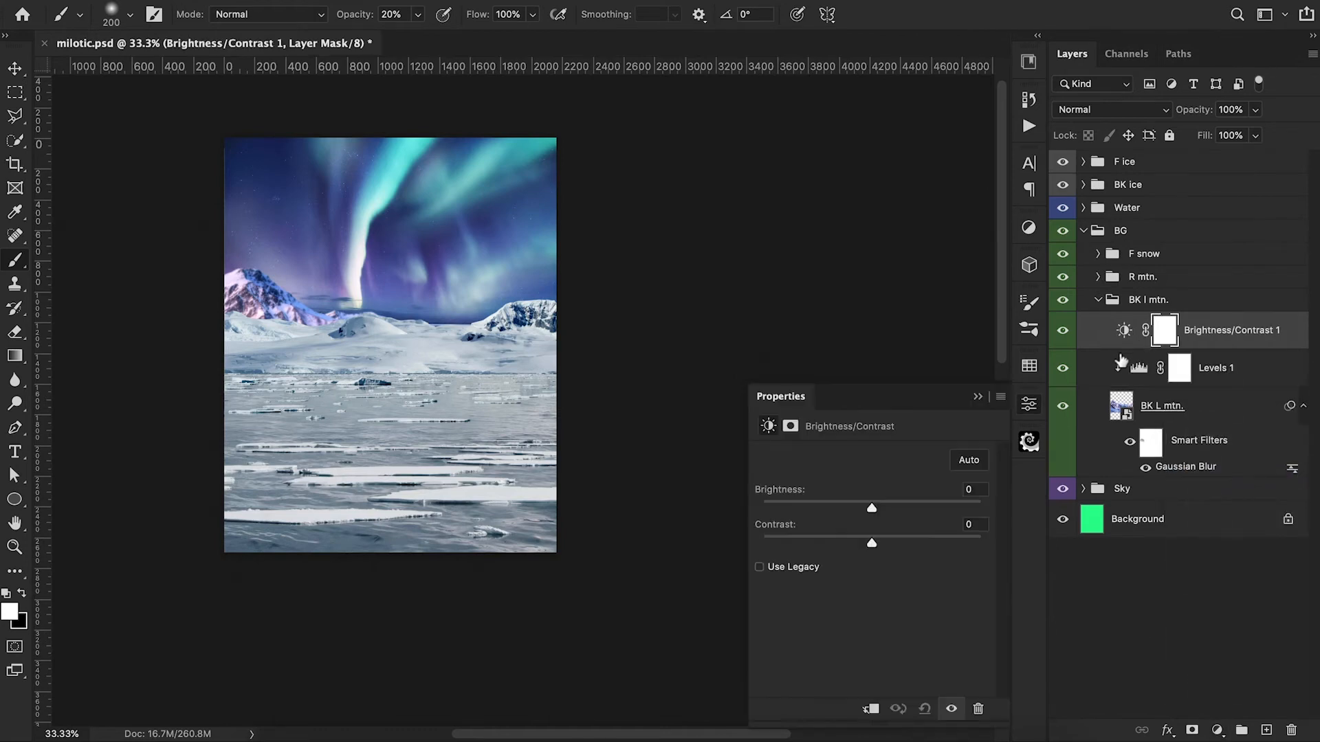
{"action": "left_click_drag", "start_coordinate": [872, 508], "coordinate": [840, 512]}
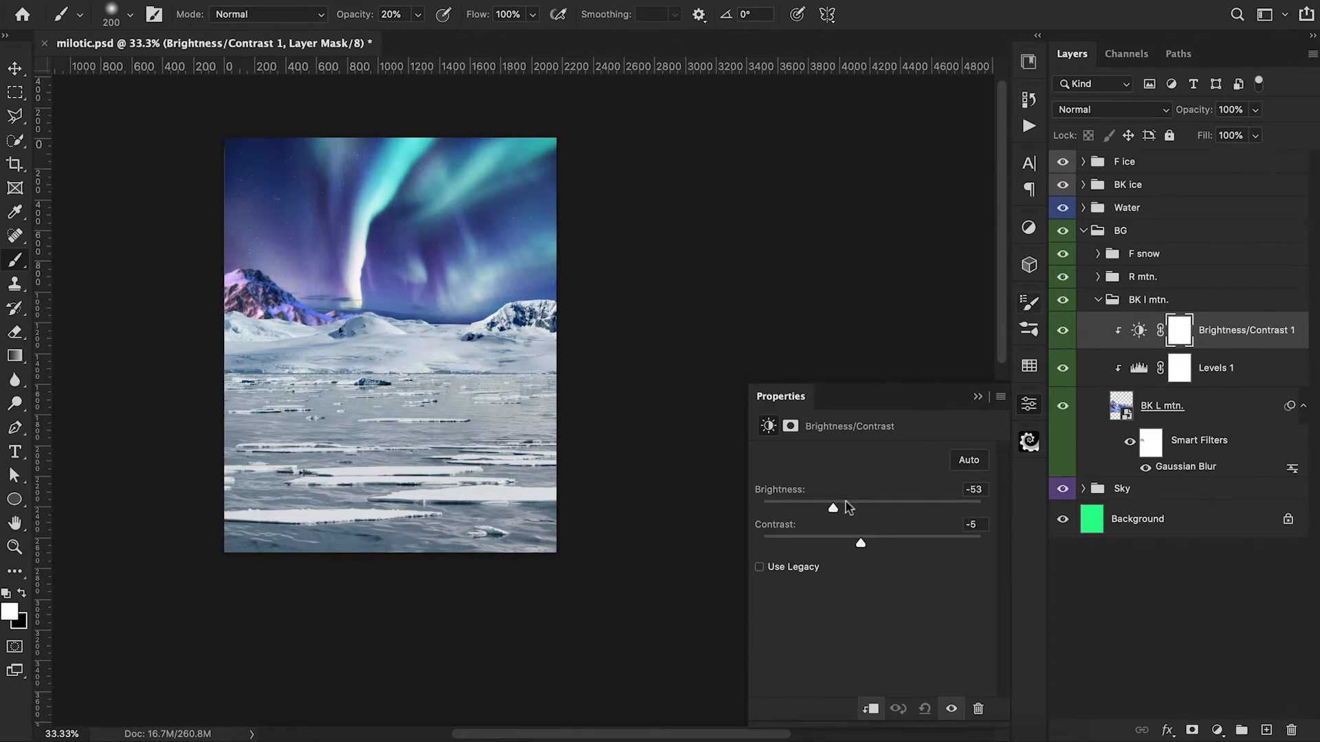
{"action": "left_click", "coordinate": [977, 397]}
{"action": "left_click", "coordinate": [1097, 300]}
Step: Clip a Levels adjustment to the R mtn. layer with the output white level at 164
{"action": "left_click", "coordinate": [1098, 277]}
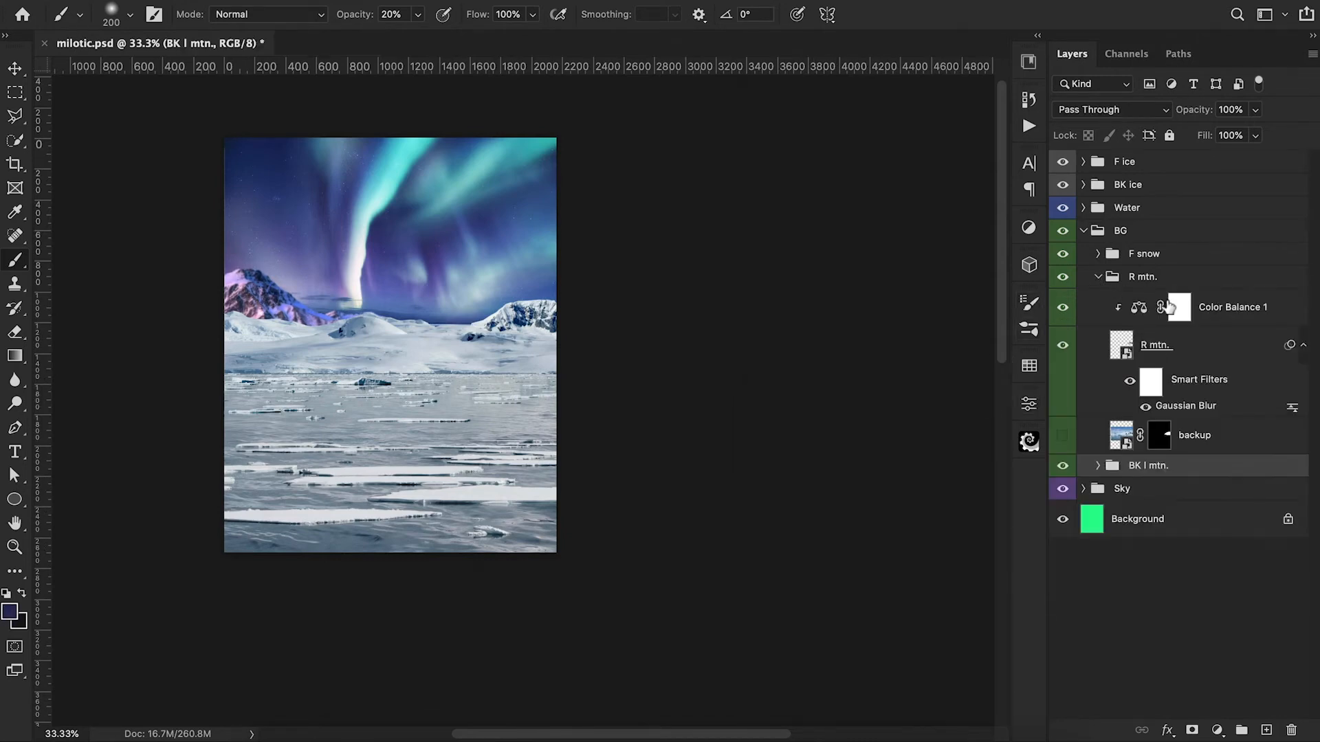
{"action": "left_click", "coordinate": [1207, 344]}
{"action": "left_click", "coordinate": [1217, 730]}
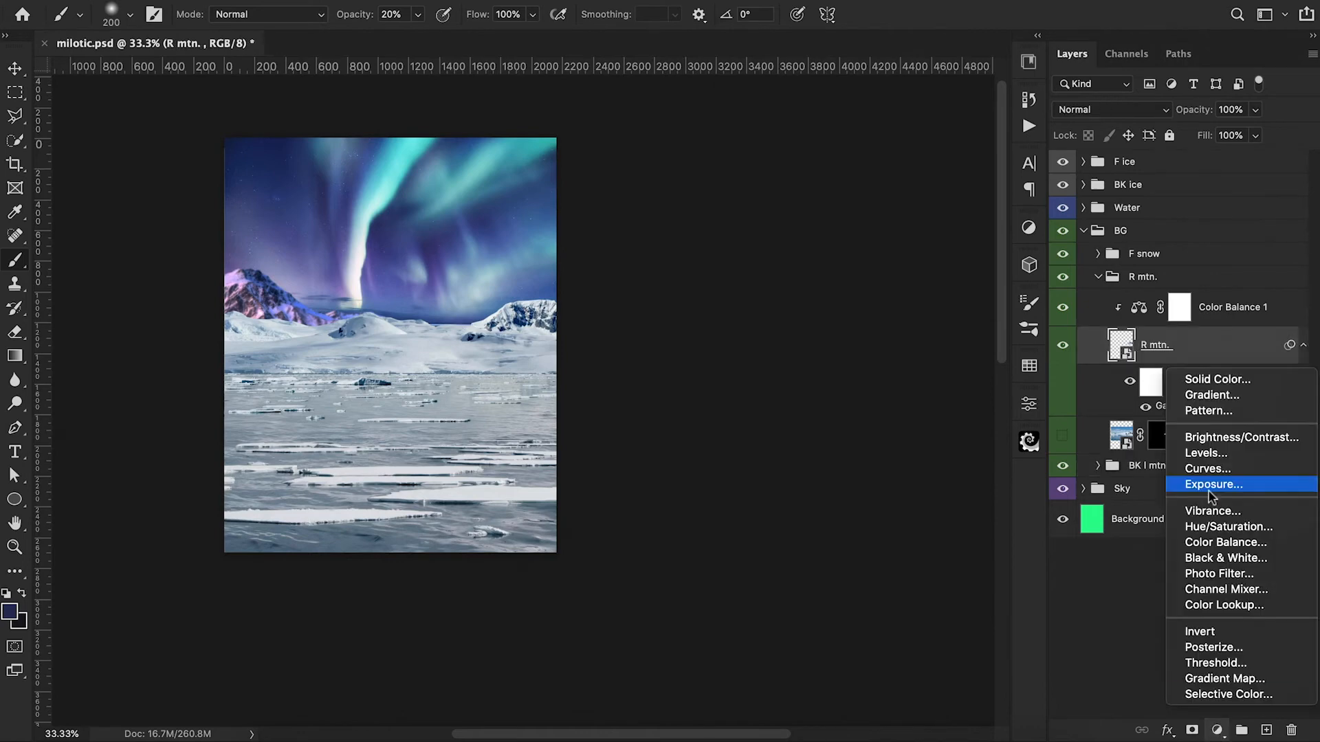
{"action": "left_click", "coordinate": [1206, 453]}
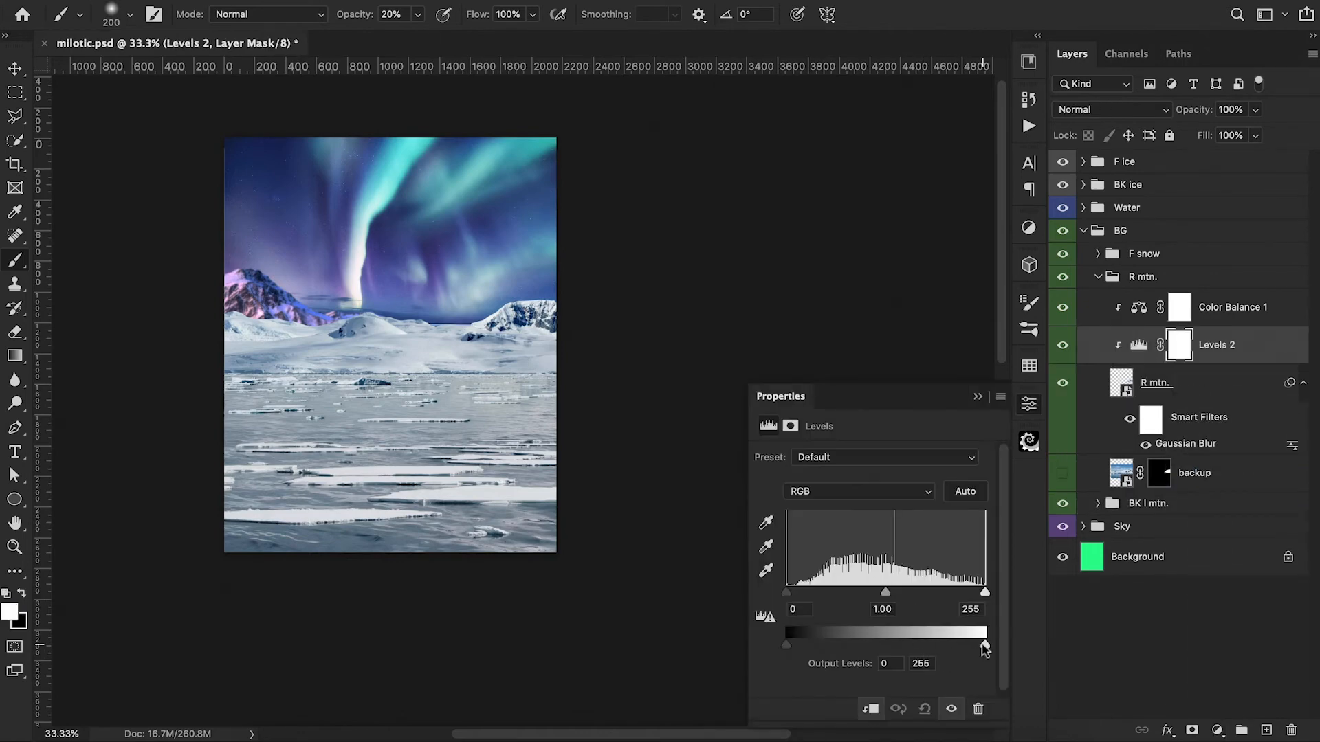
{"action": "left_click_drag", "start_coordinate": [985, 644], "coordinate": [914, 646]}
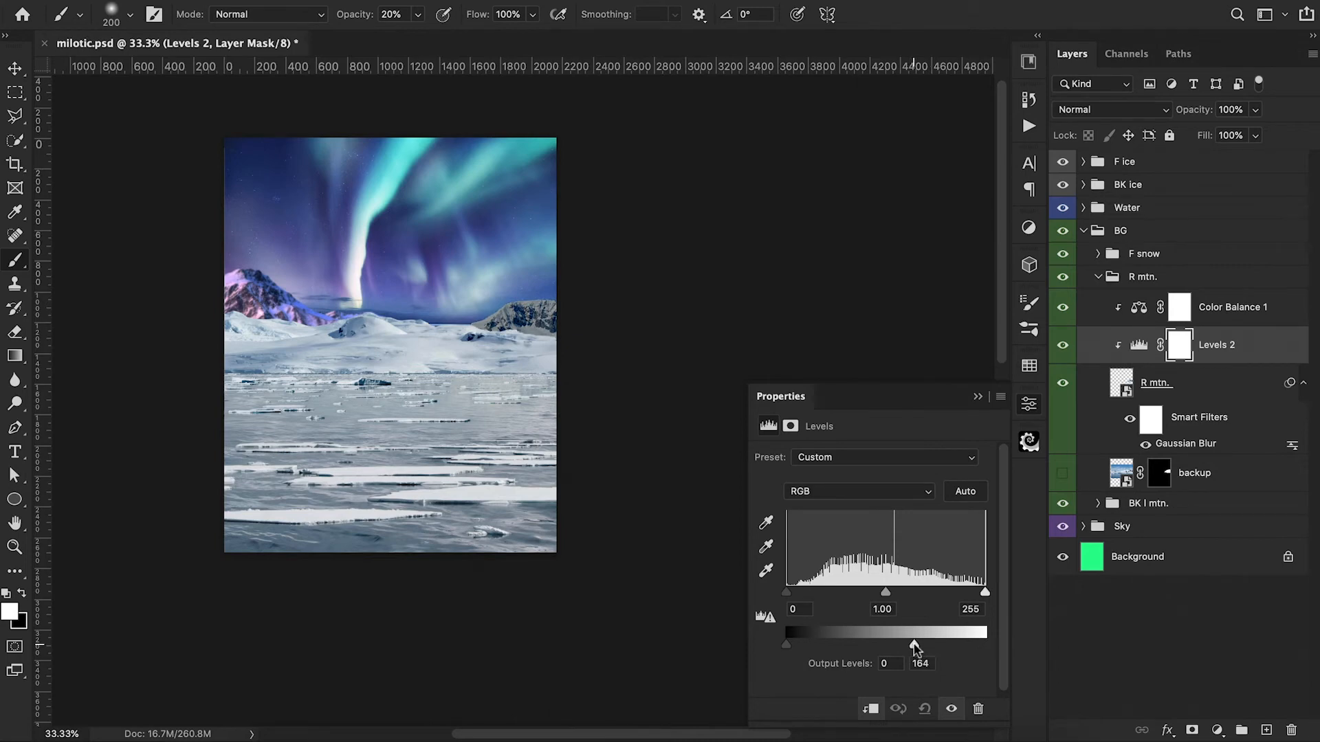
{"action": "left_click", "coordinate": [977, 397]}
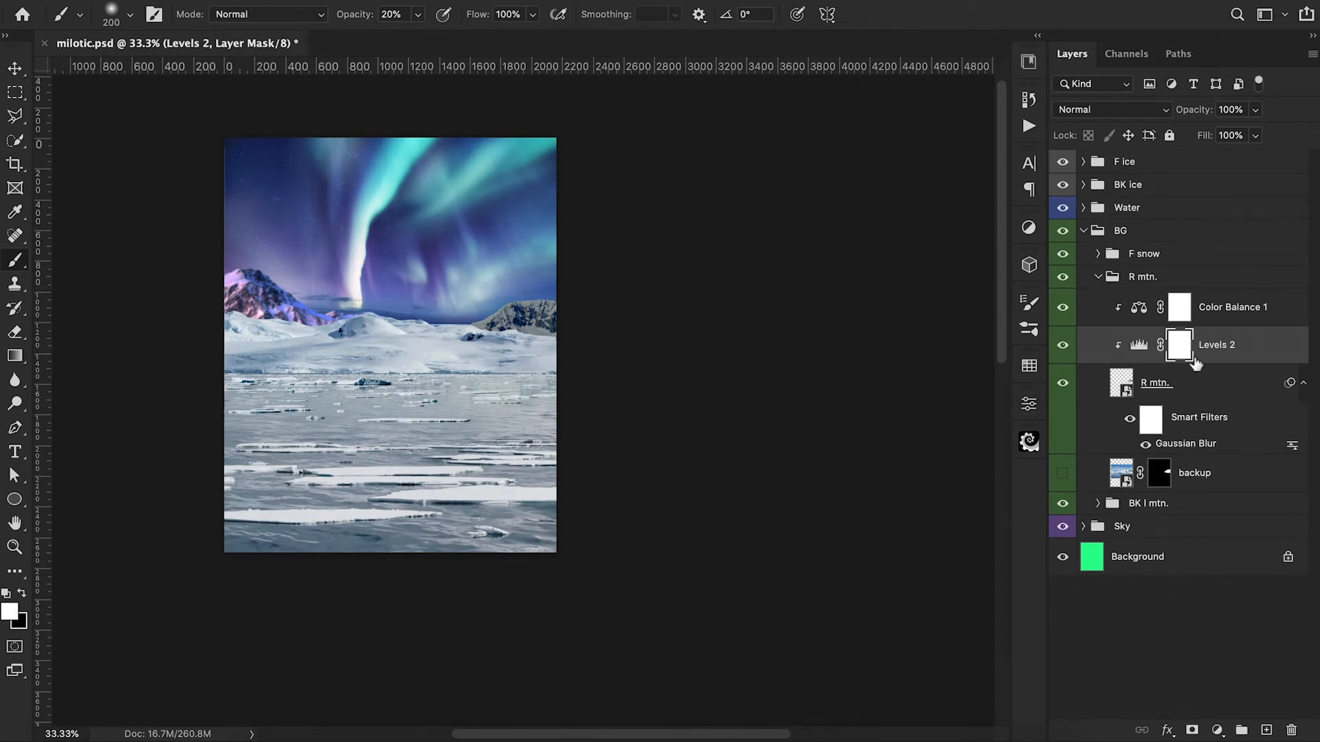
Step: In R mtn.'s Color Balance, shift midtones toward cyan with blue +28, and set shadows to cyan-red -8, magenta-green -5, yellow-blue +28
{"action": "double_click", "coordinate": [1142, 308]}
{"action": "left_click_drag", "start_coordinate": [848, 562], "coordinate": [871, 562]}
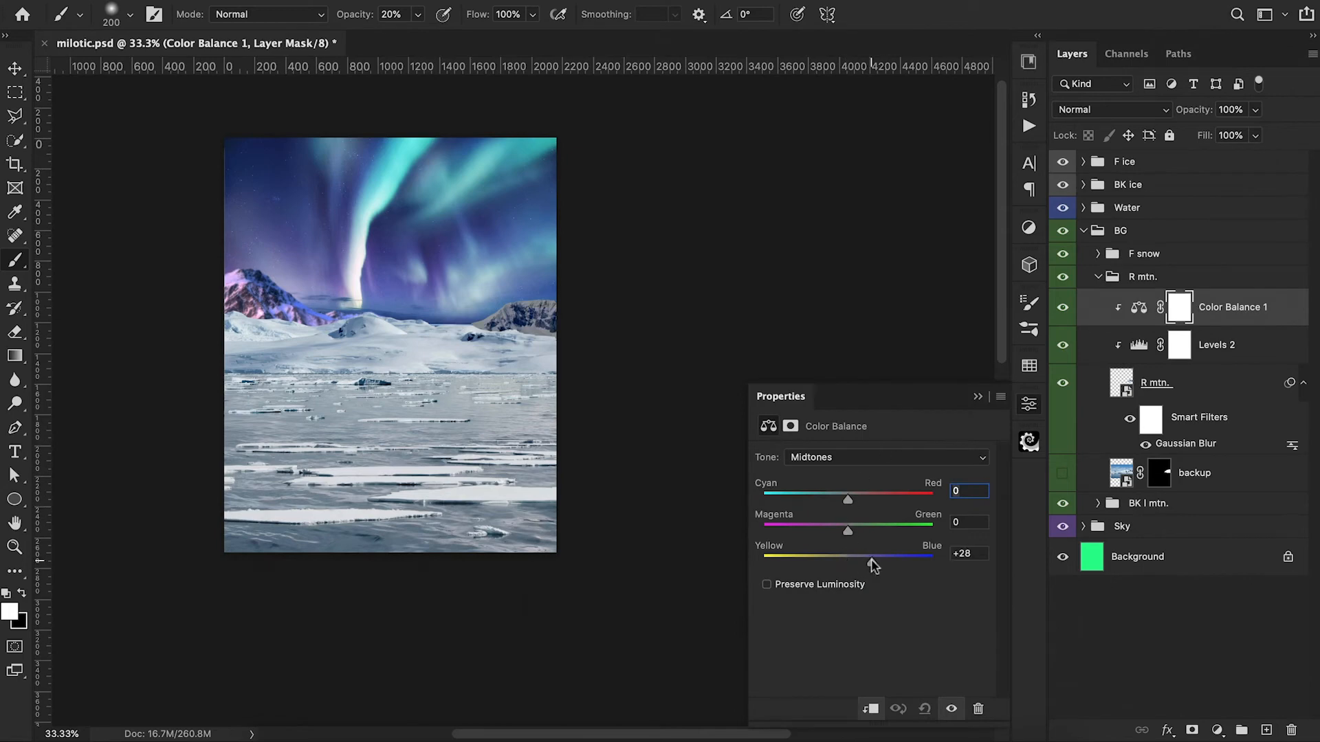
{"action": "left_click_drag", "start_coordinate": [847, 494], "coordinate": [840, 499]}
{"action": "left_click", "coordinate": [856, 457]}
{"action": "left_click", "coordinate": [855, 448]}
{"action": "left_click_drag", "start_coordinate": [848, 568], "coordinate": [871, 568]}
{"action": "left_click_drag", "start_coordinate": [848, 498], "coordinate": [843, 538]}
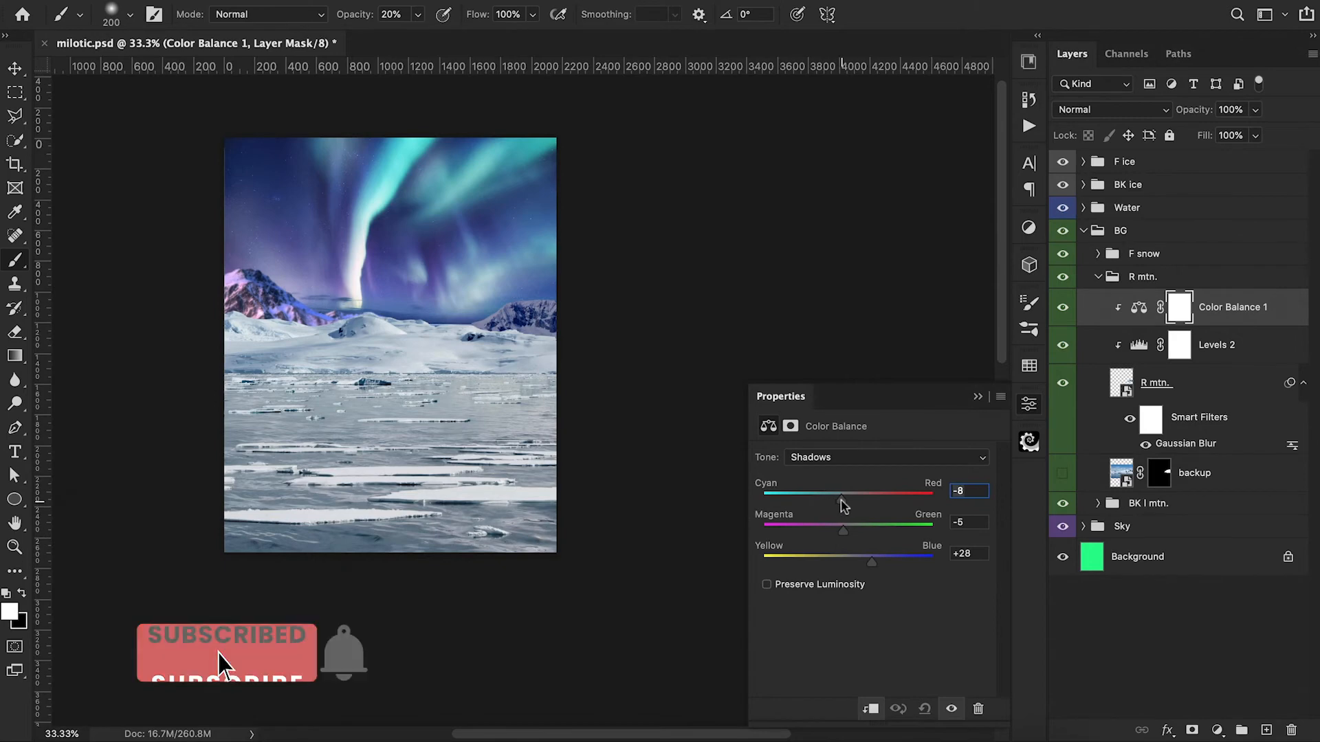
Step: Set the highlights of R mtn.'s Color Balance to cyan-red -19, magenta-green -14 and yellow-blue +2, and collapse the group
{"action": "left_click", "coordinate": [858, 457]}
{"action": "left_click", "coordinate": [854, 491]}
{"action": "left_click_drag", "start_coordinate": [854, 500], "coordinate": [837, 536]}
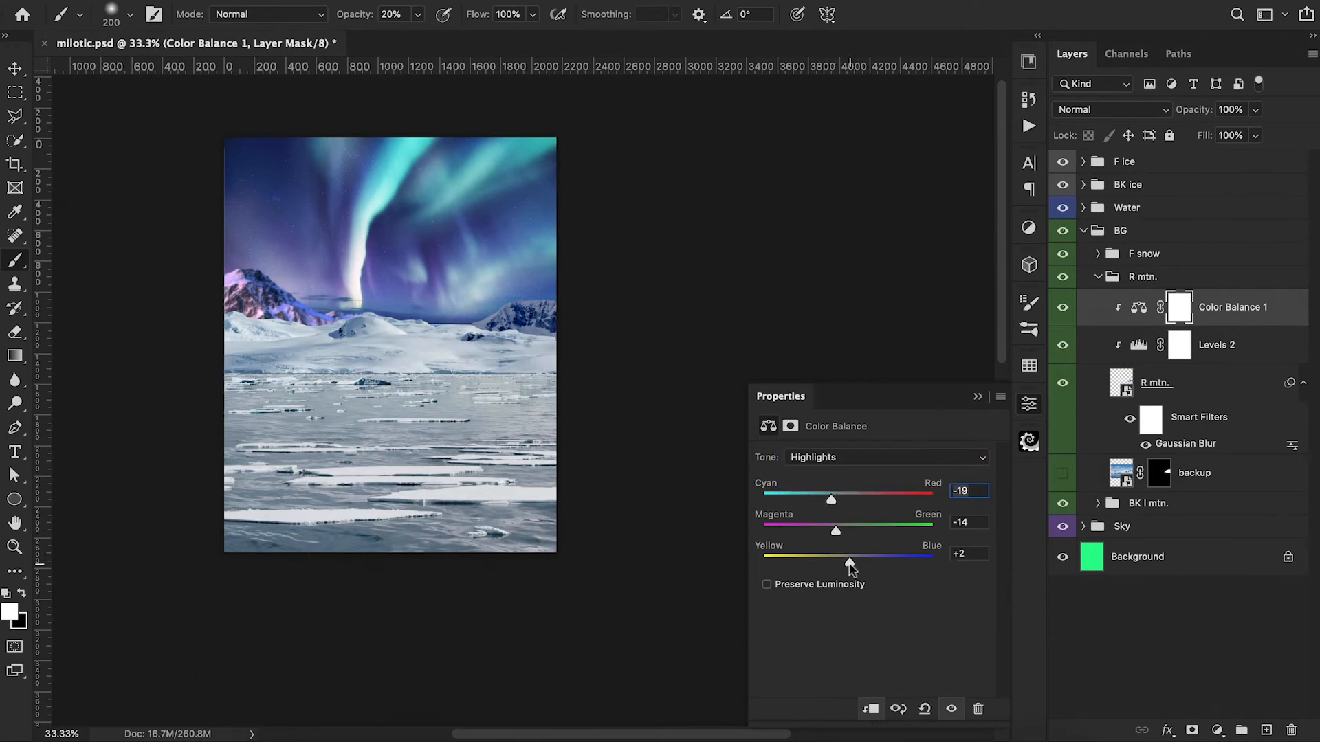
{"action": "left_click", "coordinate": [977, 396]}
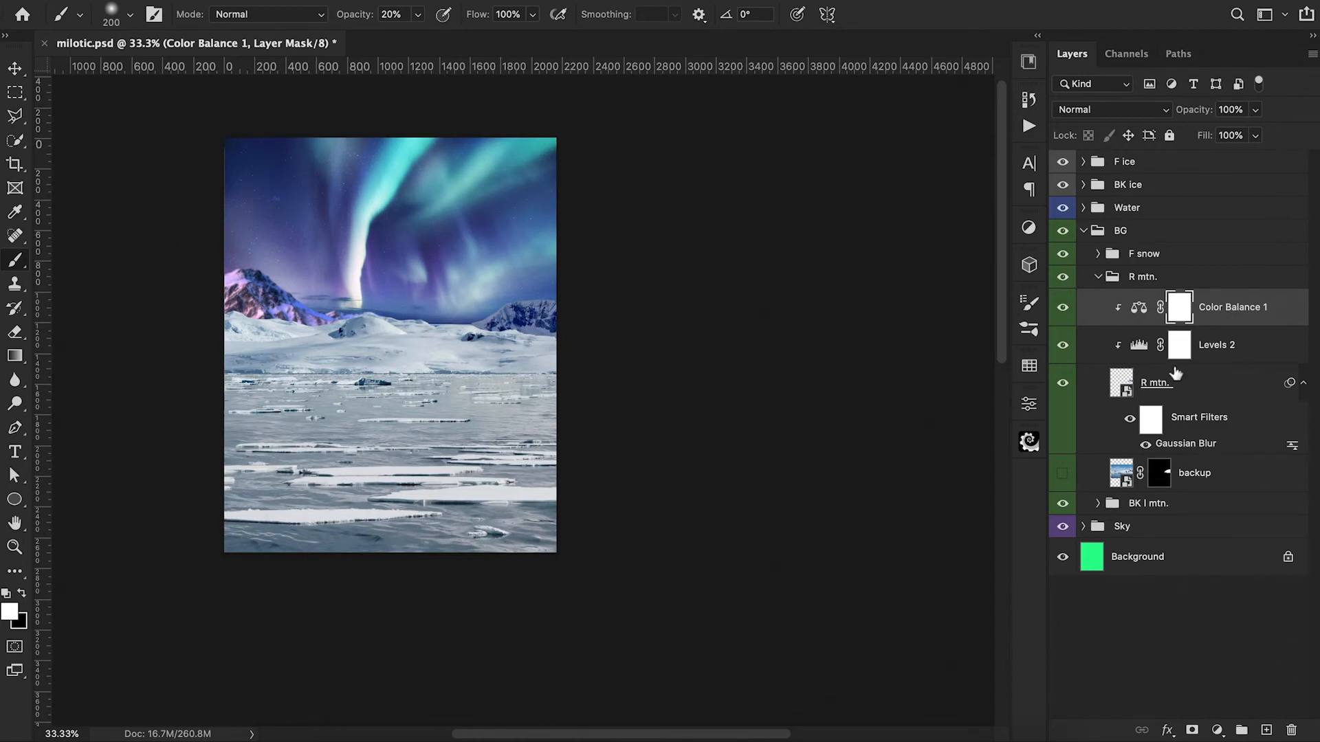
{"action": "left_click", "coordinate": [1097, 277]}
Step: Clip a Color Balance adjustment to the front snow layer with midtones at cyan-red -32 and yellow-blue +39
{"action": "left_click", "coordinate": [1097, 253]}
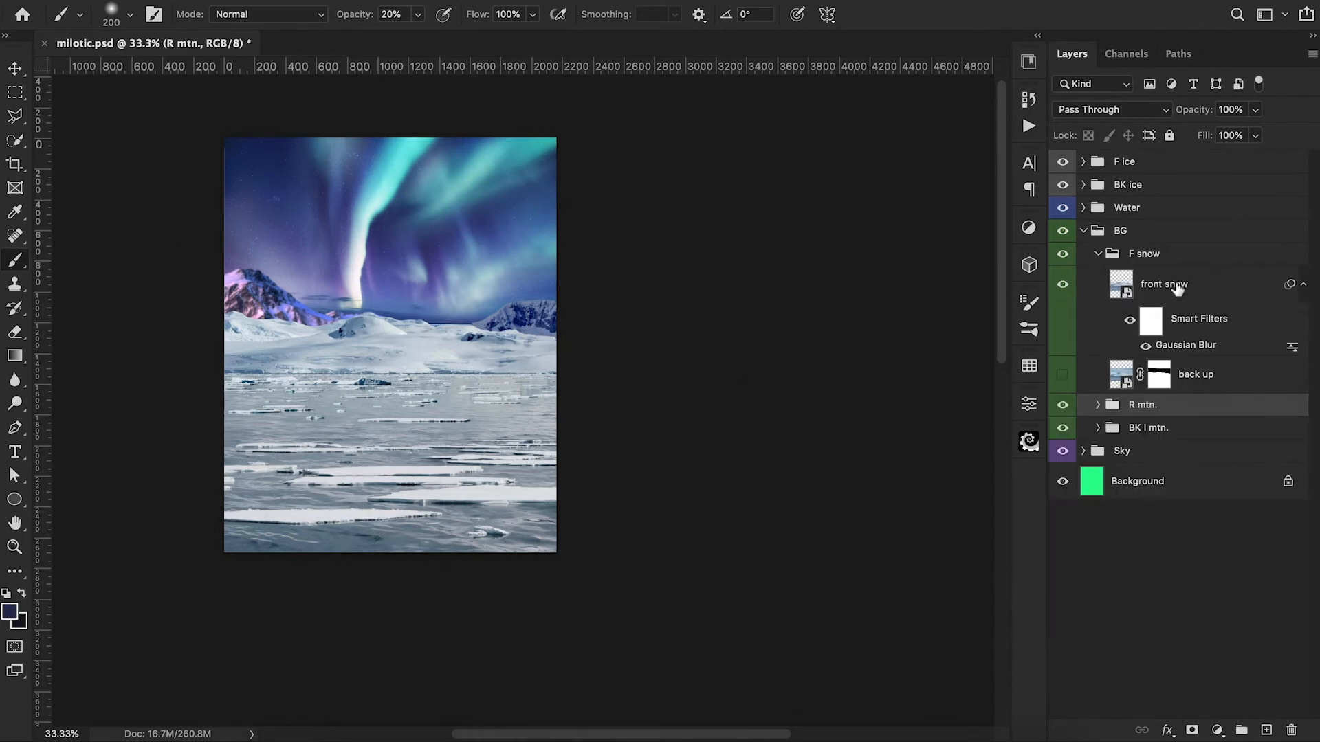
{"action": "left_click", "coordinate": [1178, 289]}
{"action": "left_click", "coordinate": [1217, 729]}
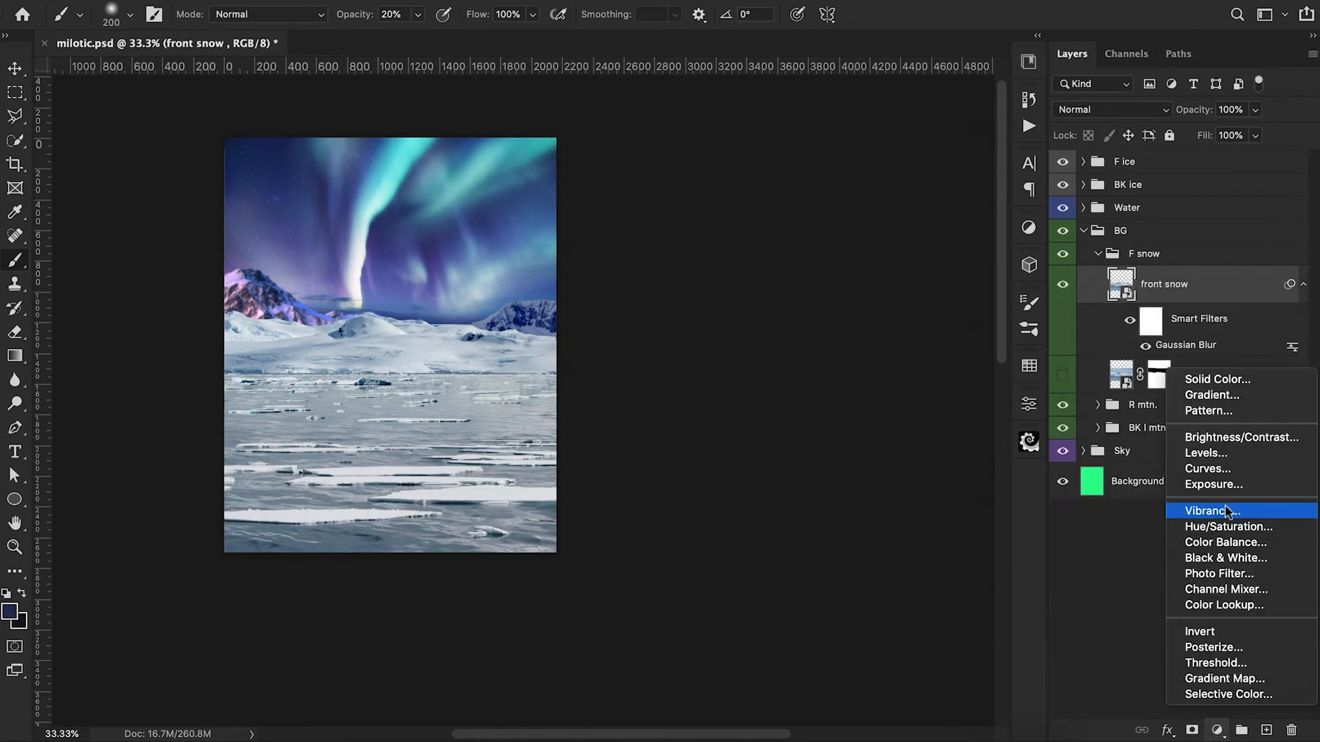
{"action": "left_click", "coordinate": [1210, 545]}
{"action": "left_click", "coordinate": [1122, 303], "text": "alt"}
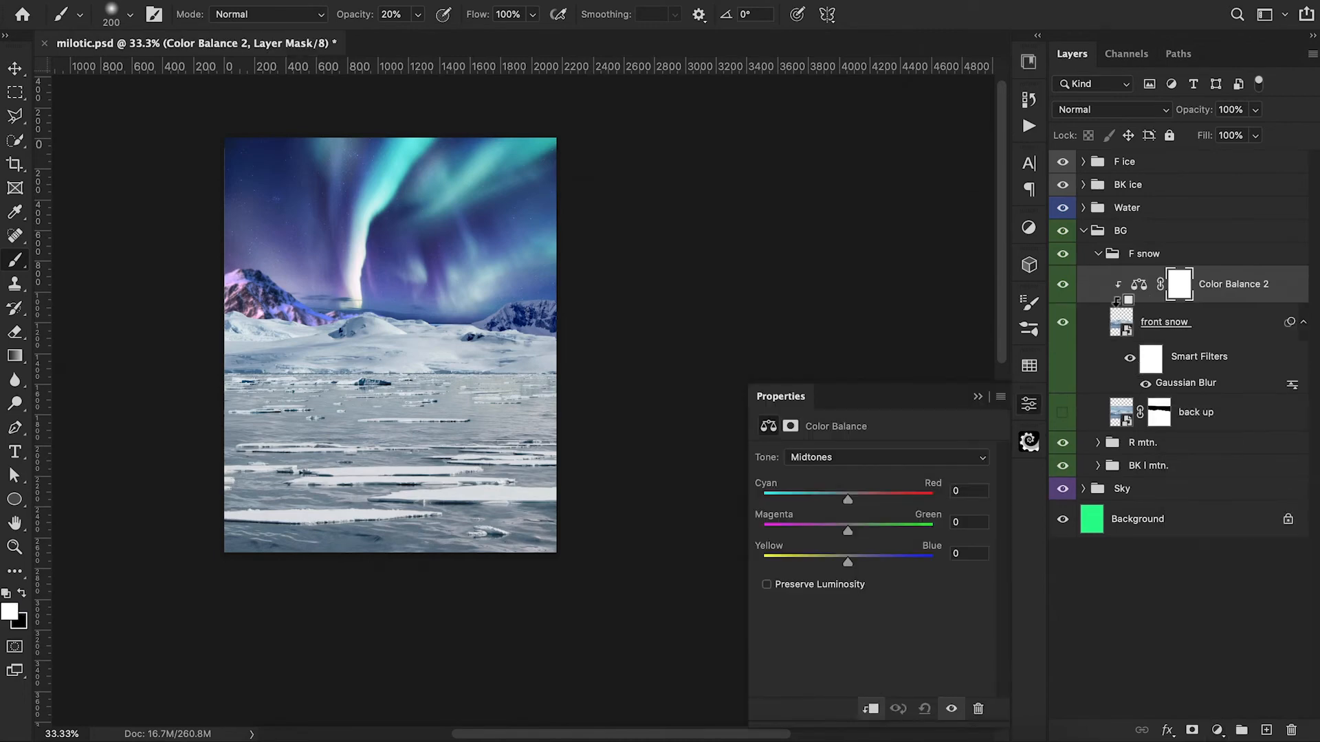
{"action": "left_click_drag", "start_coordinate": [848, 505], "coordinate": [822, 503]}
{"action": "left_click_drag", "start_coordinate": [849, 565], "coordinate": [882, 566]}
{"action": "left_click", "coordinate": [979, 396]}
Step: Clip a Levels adjustment directly above the front snow layer with the output white level at 170
{"action": "left_click", "coordinate": [1199, 329]}
{"action": "left_click", "coordinate": [1217, 730]}
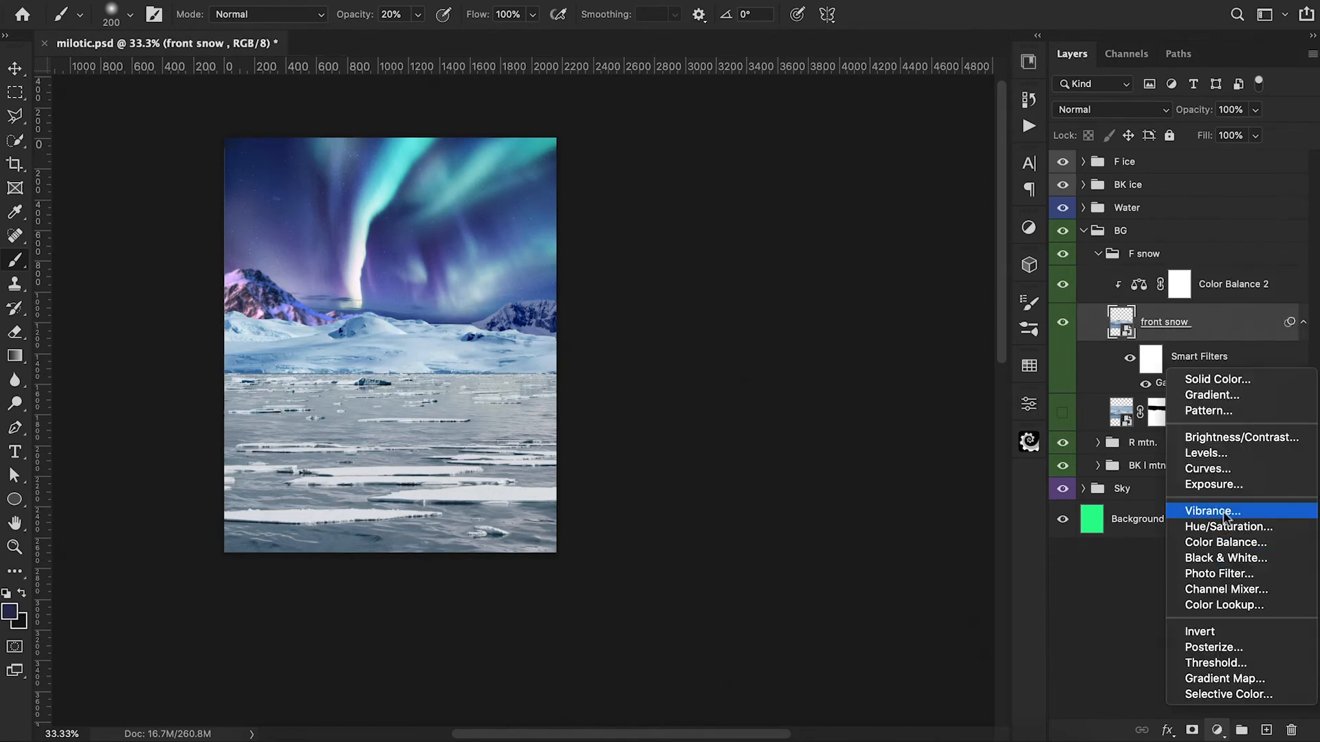
{"action": "left_click", "coordinate": [1207, 454]}
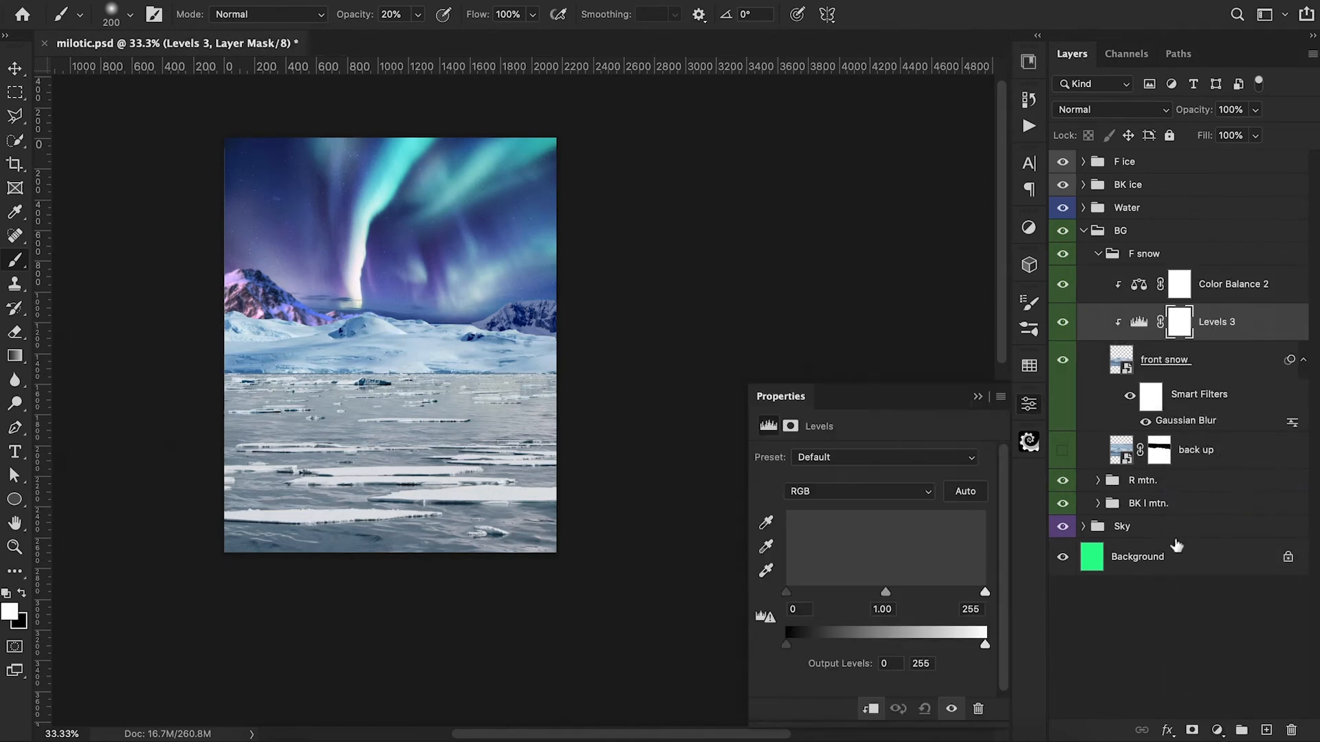
{"action": "left_click_drag", "start_coordinate": [986, 645], "coordinate": [919, 658]}
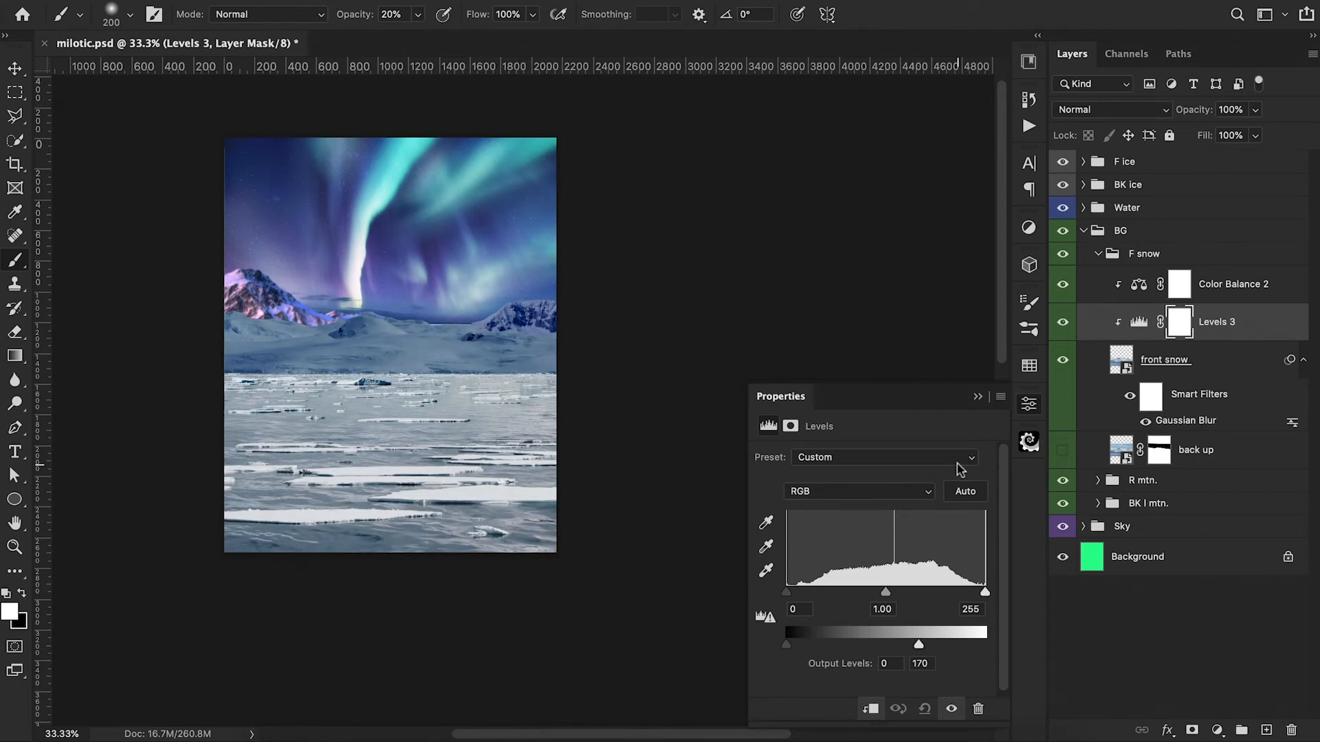
{"action": "left_click", "coordinate": [978, 397]}
Step: Refine the front snow's Color Balance by shifting midtones toward magenta, shadows toward blue and highlights toward magenta, and collapse the F snow group
{"action": "left_click", "coordinate": [1139, 284]}
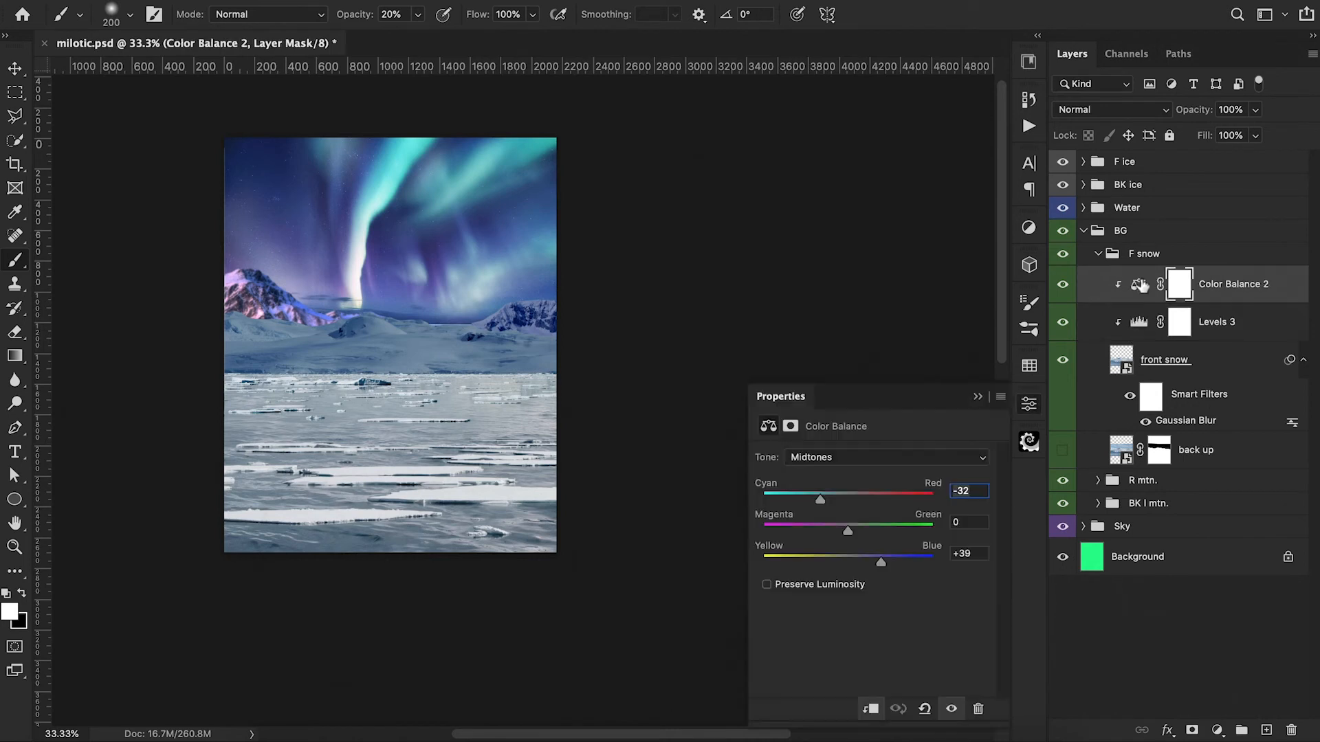
{"action": "left_click_drag", "start_coordinate": [847, 531], "coordinate": [827, 501]}
{"action": "left_click", "coordinate": [859, 457]}
{"action": "left_click", "coordinate": [815, 441]}
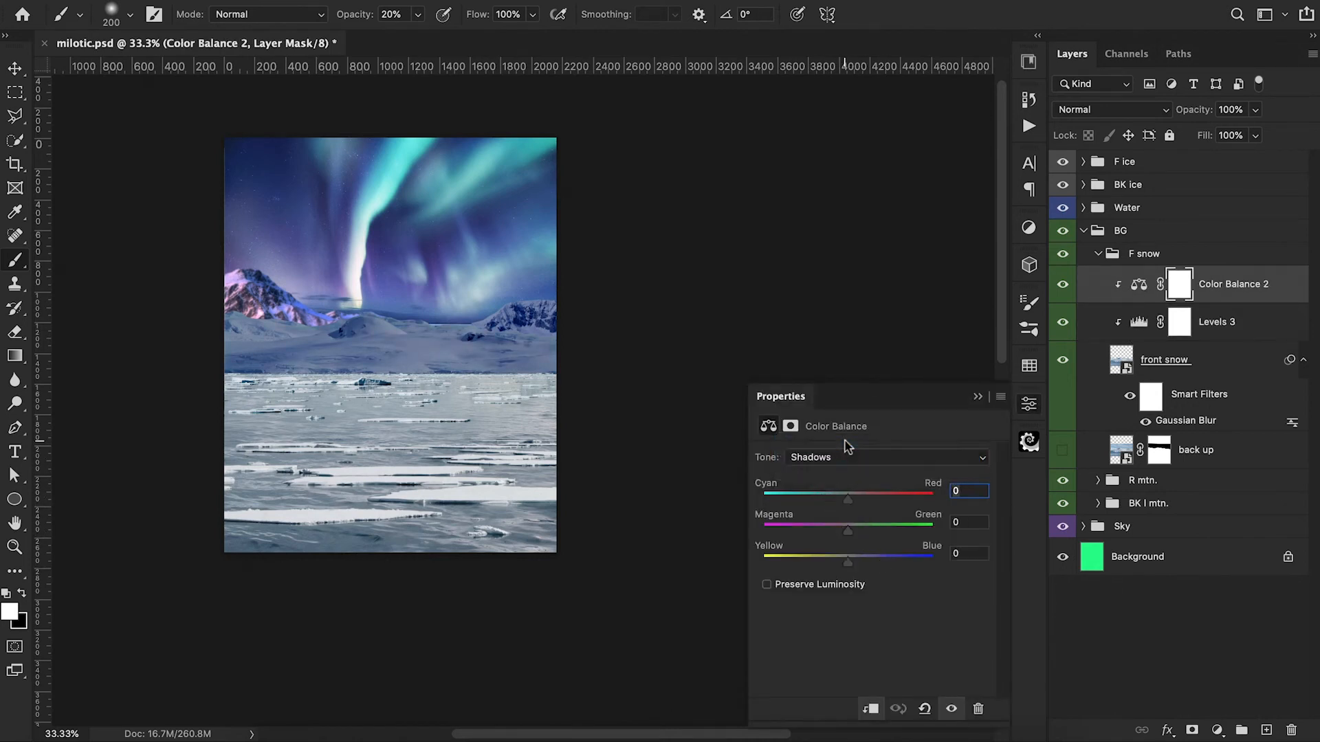
{"action": "left_click_drag", "start_coordinate": [847, 562], "coordinate": [858, 564]}
{"action": "left_click", "coordinate": [850, 457]}
{"action": "left_click", "coordinate": [851, 489]}
{"action": "mouse_move", "coordinate": [848, 532]}
{"action": "left_mouse_down"}
{"action": "mouse_move", "coordinate": [835, 537]}
{"action": "mouse_move", "coordinate": [862, 568]}
{"action": "mouse_move", "coordinate": [842, 533]}
{"action": "left_mouse_up"}
{"action": "left_click", "coordinate": [977, 397]}
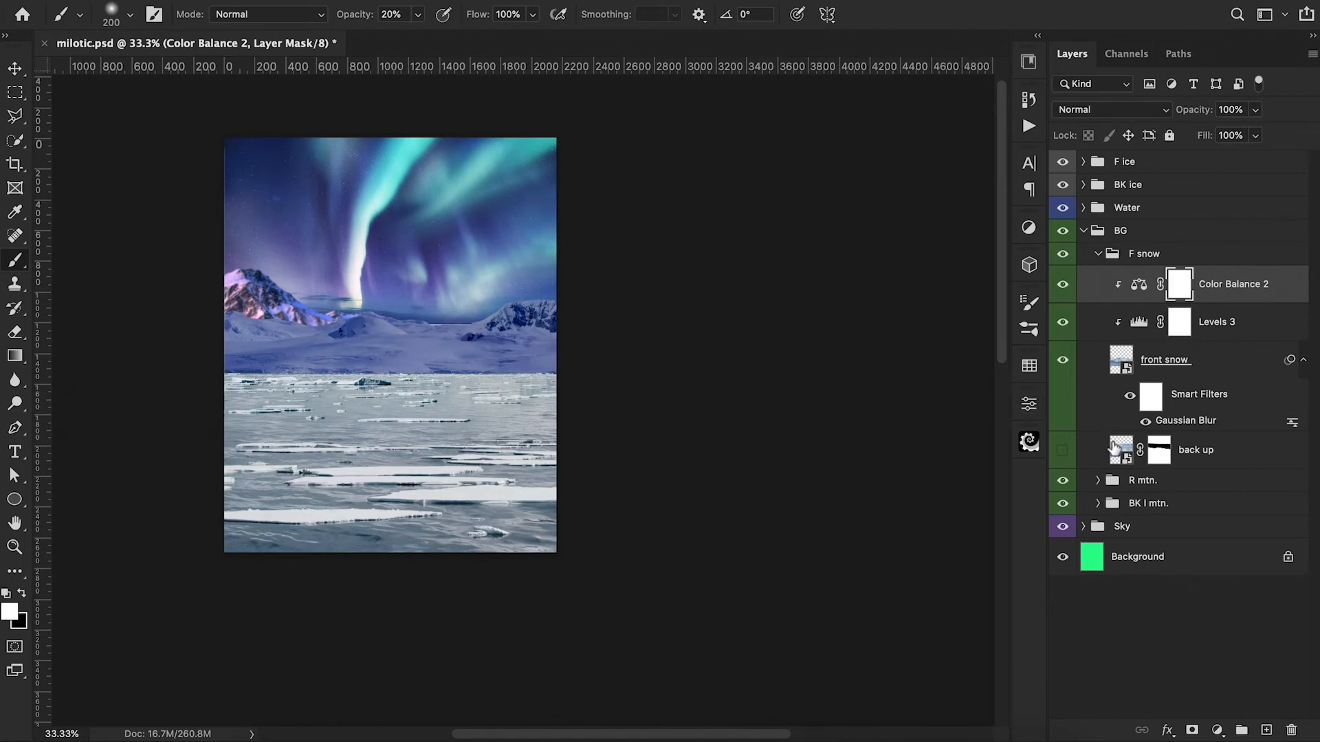
{"action": "left_click", "coordinate": [1098, 254]}
Step: Add a second clipped Levels adjustment above Levels 1 in the BK l mtn. group, lowering its output white level to slightly below 211
{"action": "left_click", "coordinate": [1098, 300]}
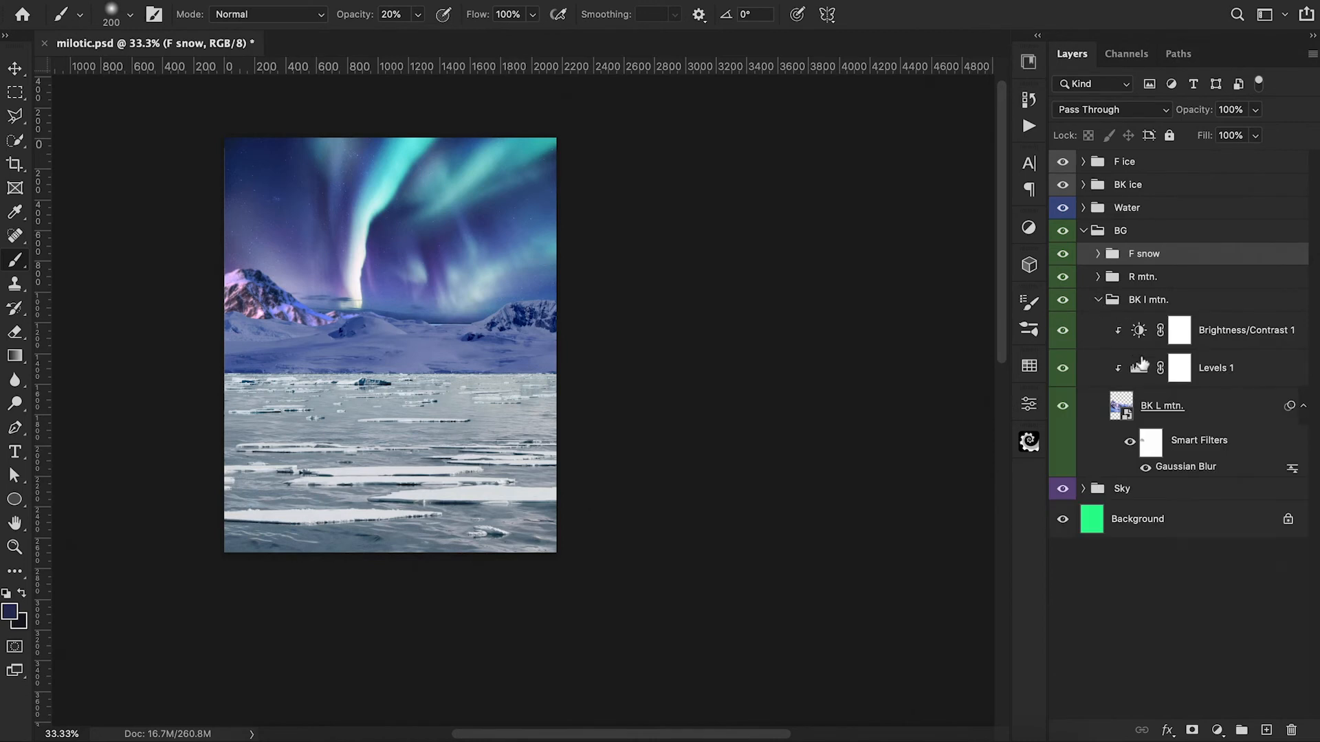
{"action": "double_click", "coordinate": [1143, 373]}
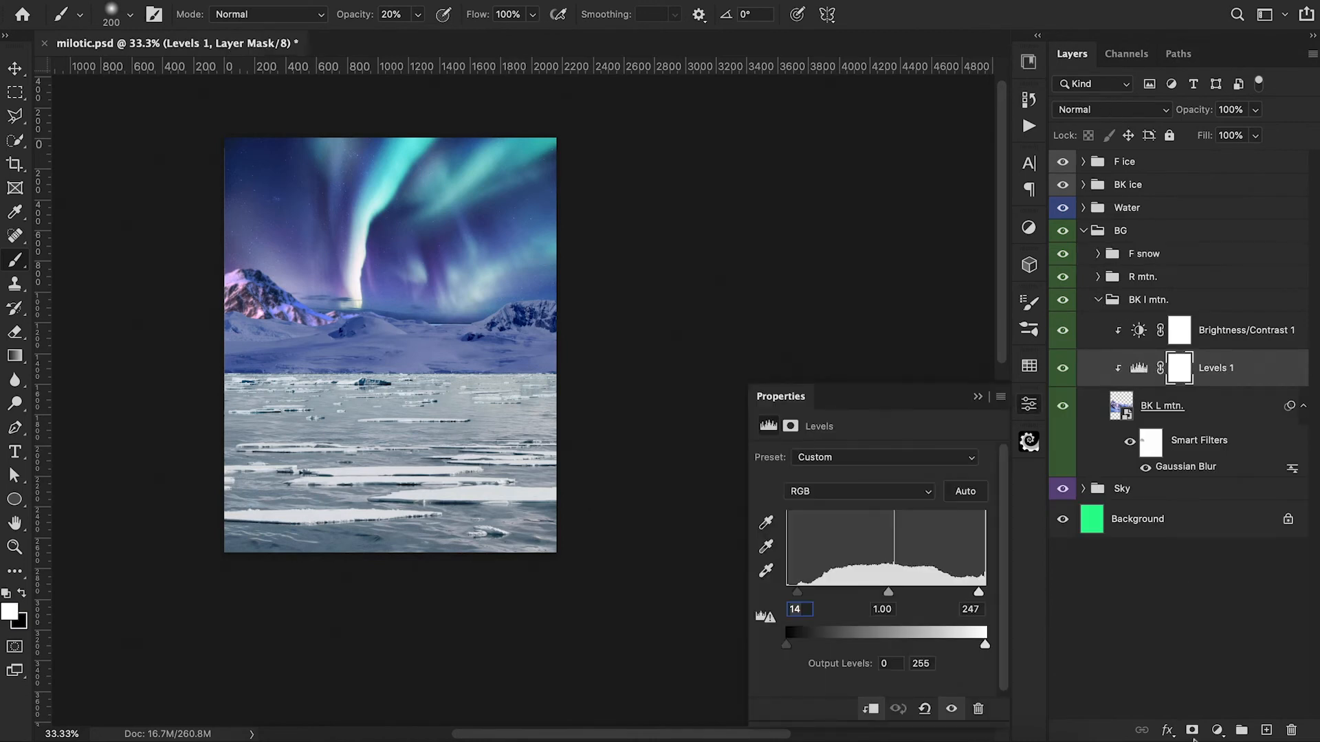
{"action": "left_click", "coordinate": [1217, 730]}
{"action": "left_click", "coordinate": [1210, 458]}
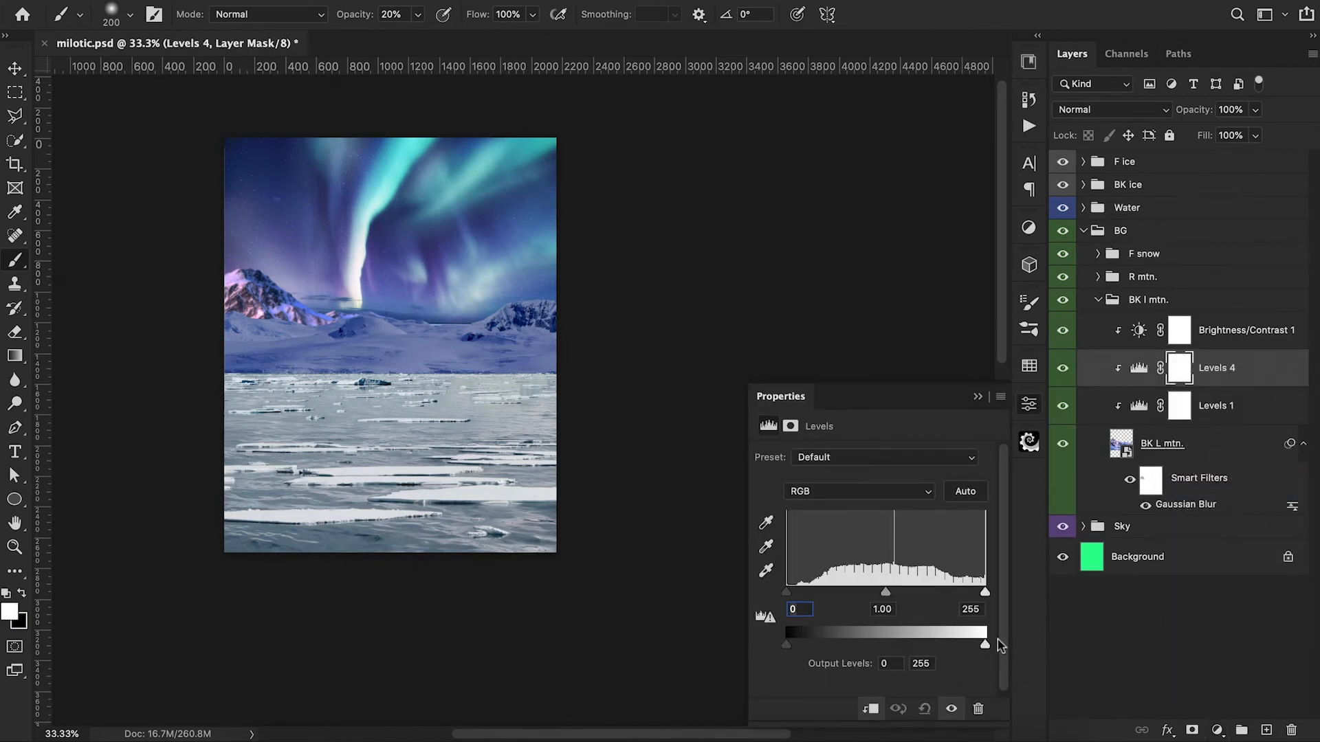
{"action": "left_click_drag", "start_coordinate": [987, 646], "coordinate": [951, 646]}
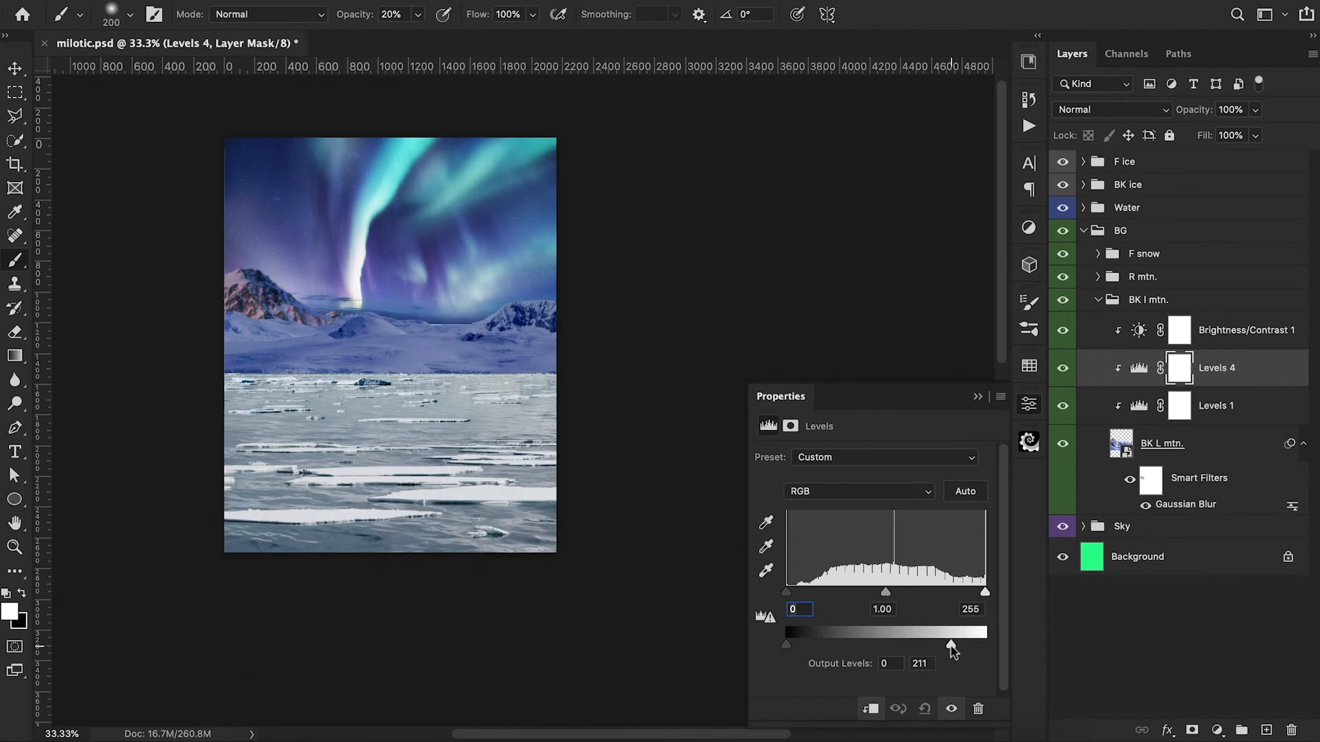
{"action": "left_click_drag", "start_coordinate": [952, 651], "coordinate": [948, 653]}
{"action": "left_click", "coordinate": [979, 397]}
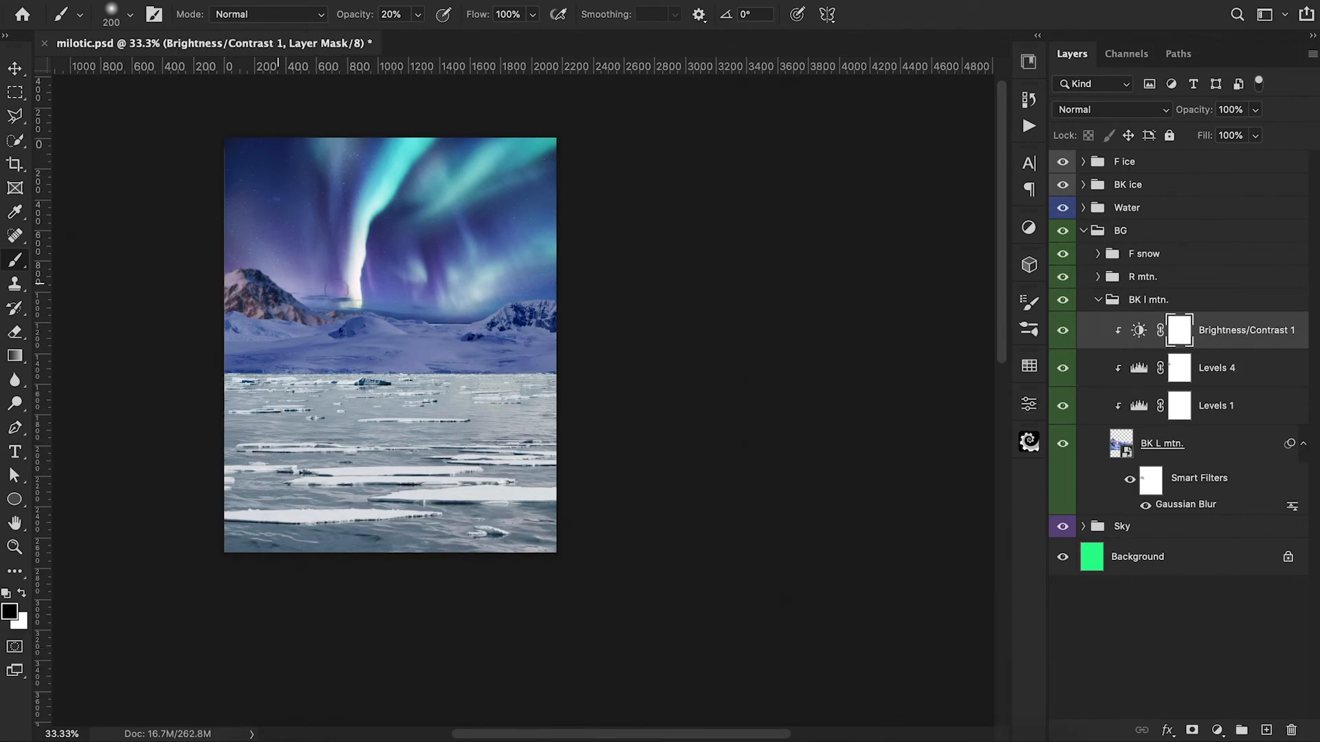
Step: Compare BK L mtn. with and without Brightness/Contrast, and mask that adjustment along the low distant ridge with a black 100 px brush at 70% opacity
{"action": "mouse_move", "coordinate": [222, 295]}
{"action": "left_mouse_down"}
{"action": "mouse_move", "coordinate": [241, 297]}
{"action": "mouse_move", "coordinate": [226, 275]}
{"action": "mouse_move", "coordinate": [272, 305]}
{"action": "mouse_move", "coordinate": [228, 301]}
{"action": "left_mouse_up"}
{"action": "left_click", "coordinate": [1062, 333]}
{"action": "left_click", "coordinate": [1062, 333]}
{"action": "left_click", "coordinate": [1062, 332]}
{"action": "left_click", "coordinate": [1063, 334]}
{"action": "left_click", "coordinate": [1063, 334]}
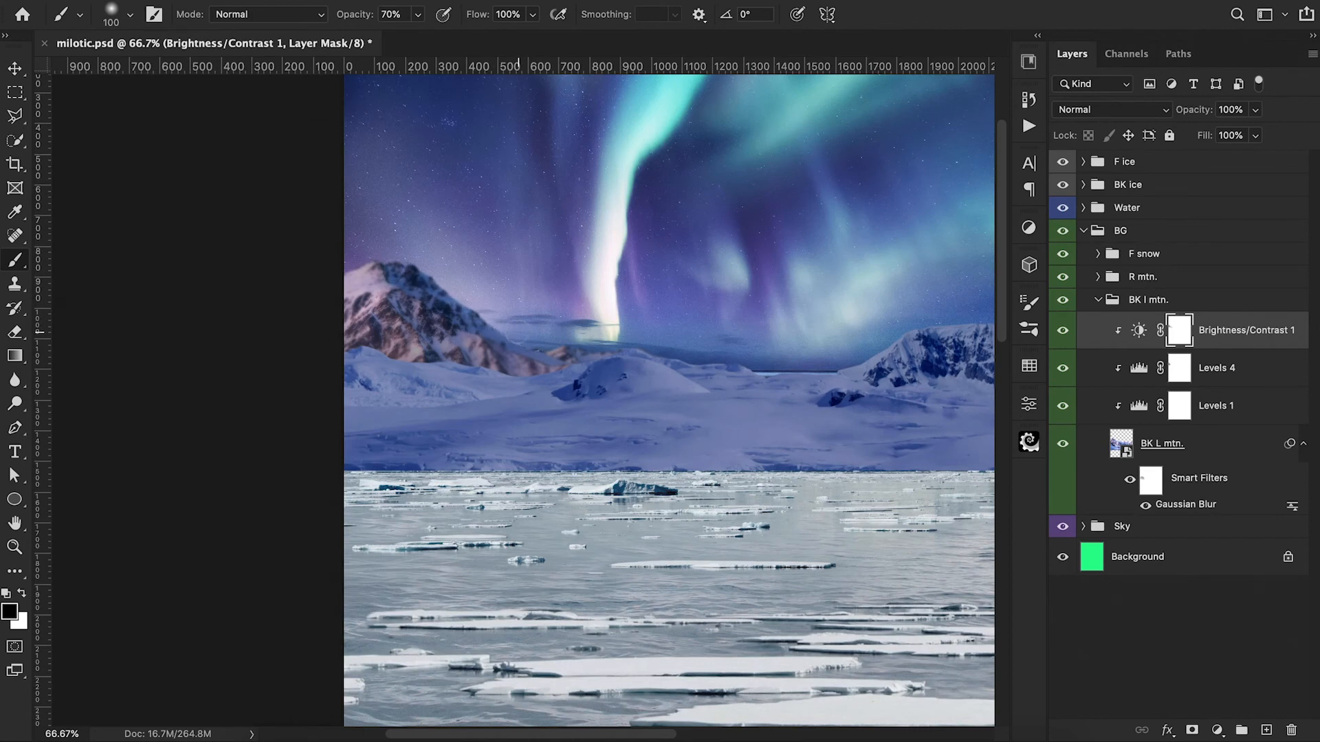
{"action": "left_click_drag", "start_coordinate": [528, 348], "coordinate": [605, 354]}
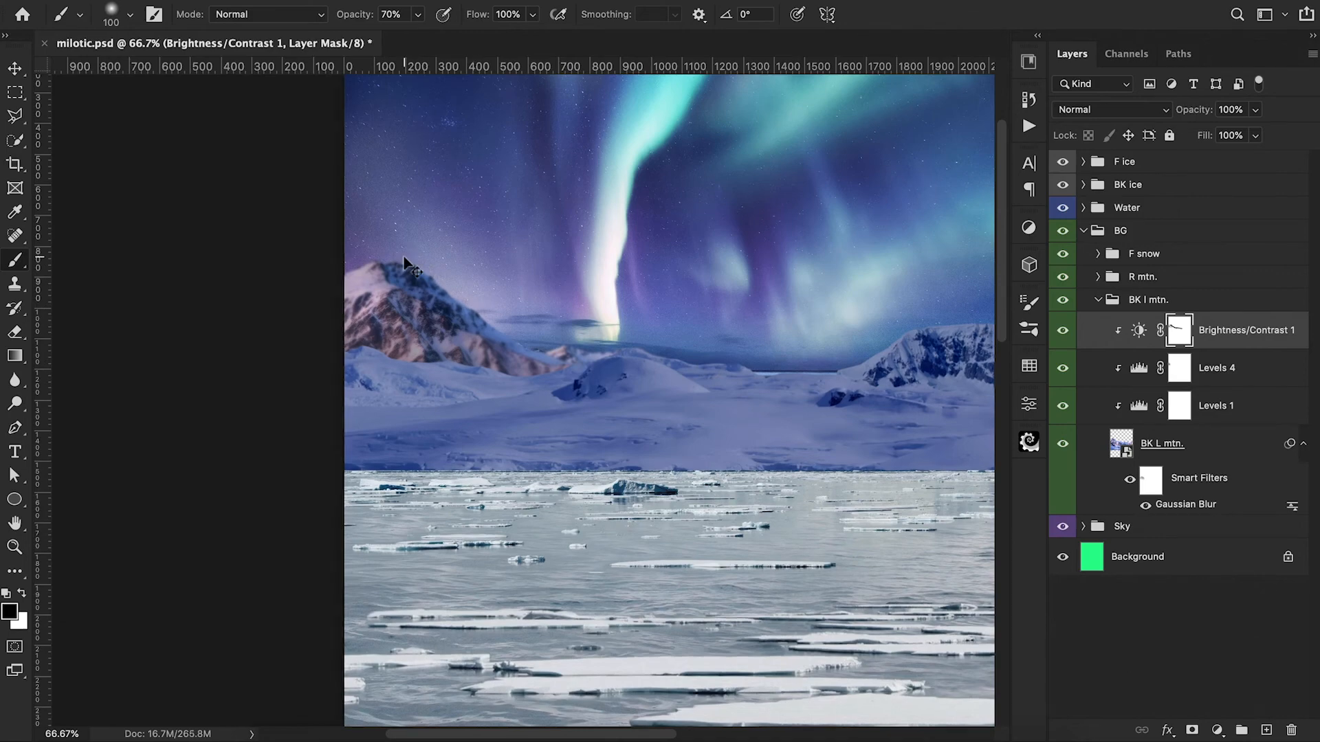
Step: Clip a Selective Color adjustment above Brightness/Contrast in the BK l mtn. group and adjust its cyan and magenta amounts
{"action": "key", "text": "ctrl+minus"}
{"action": "key", "text": "ctrl+minus"}
{"action": "left_click", "coordinate": [1218, 730]}
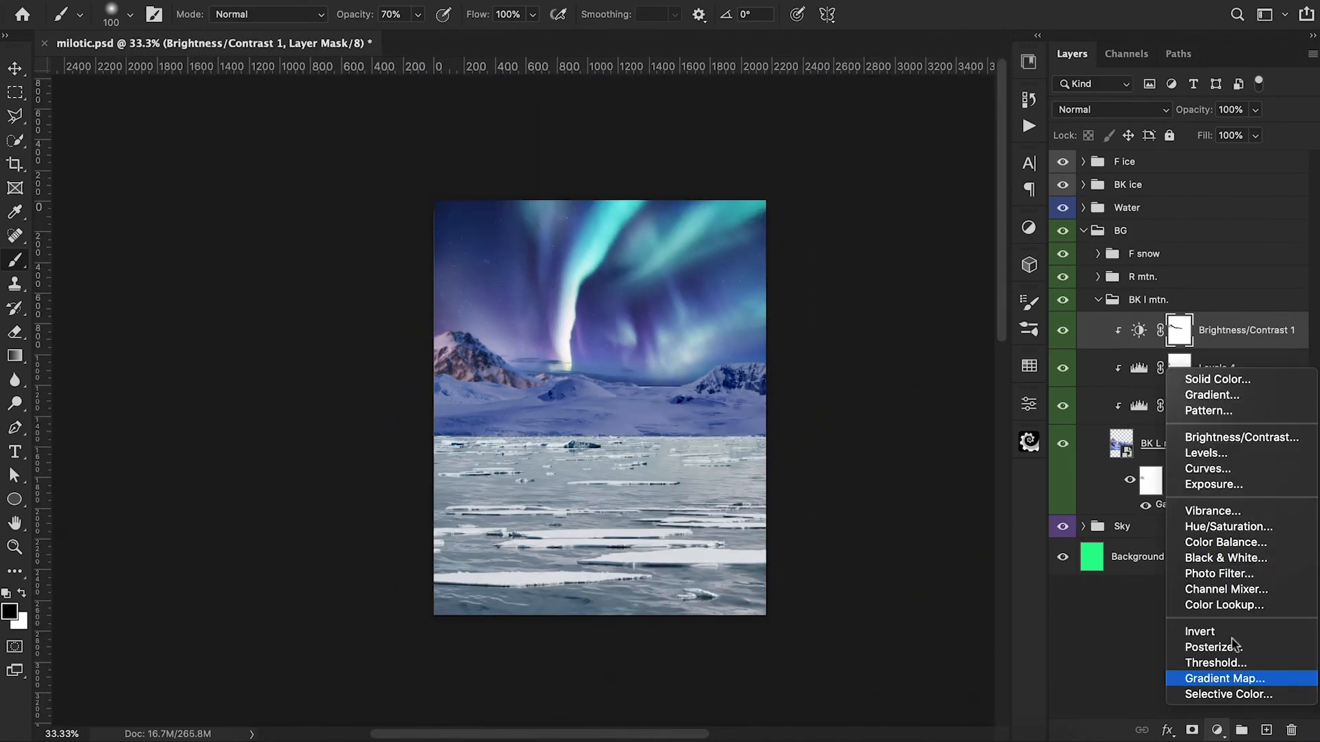
{"action": "left_click", "coordinate": [1228, 694]}
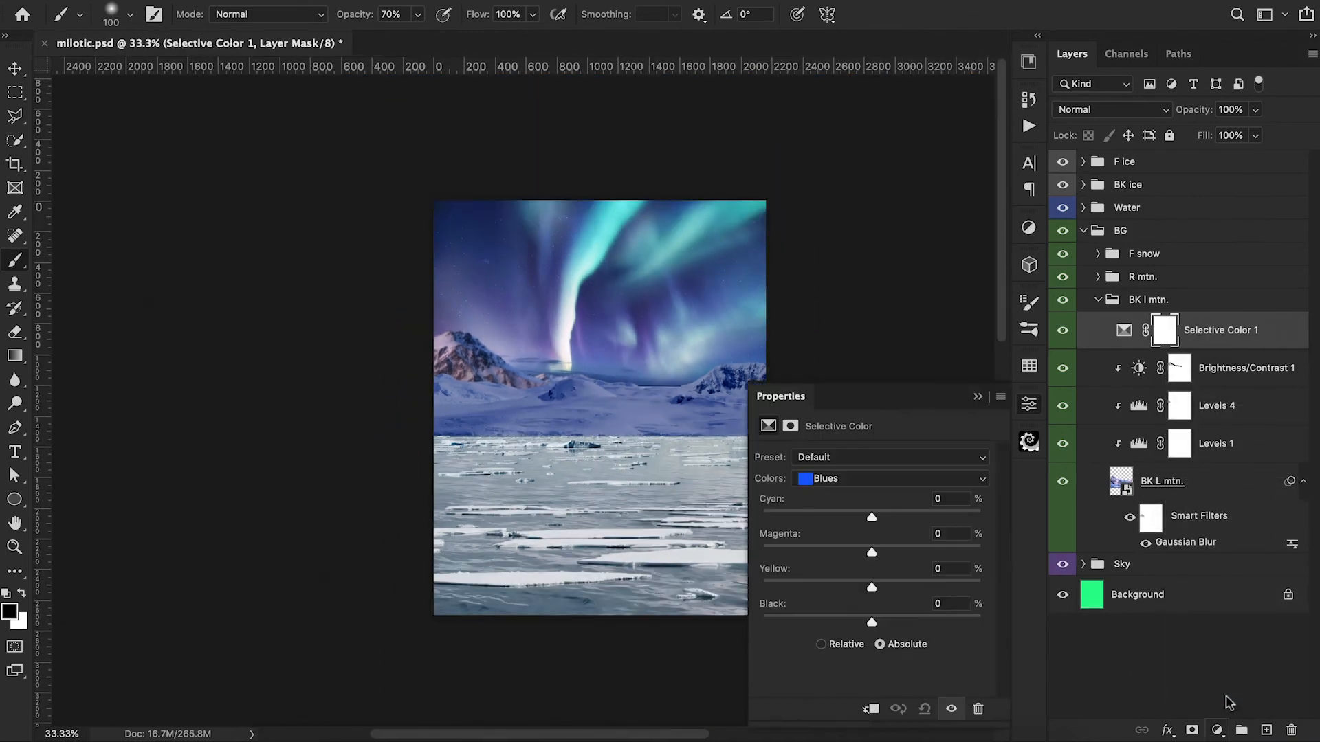
{"action": "left_click", "coordinate": [1119, 348], "text": "alt"}
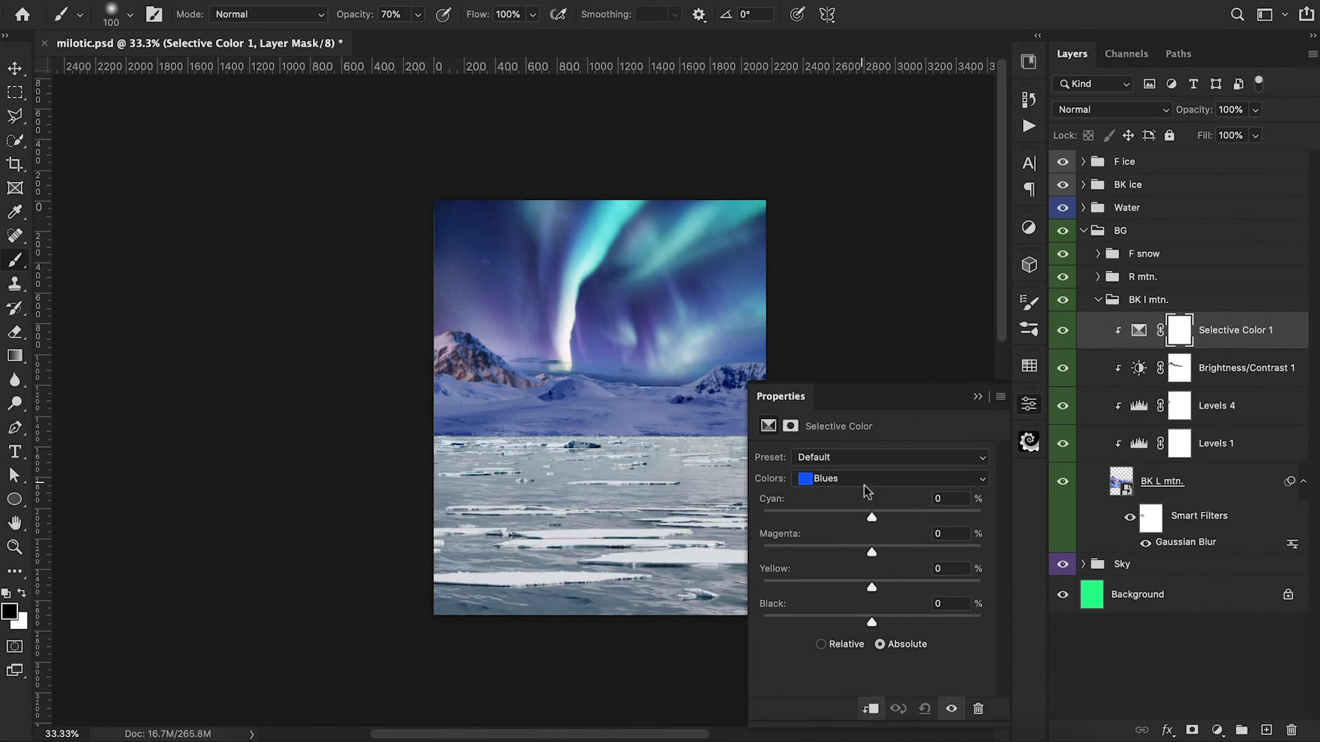
{"action": "left_click", "coordinate": [863, 481]}
{"action": "left_click", "coordinate": [864, 490]}
{"action": "left_click_drag", "start_coordinate": [871, 517], "coordinate": [837, 552]}
{"action": "left_click", "coordinate": [979, 398]}
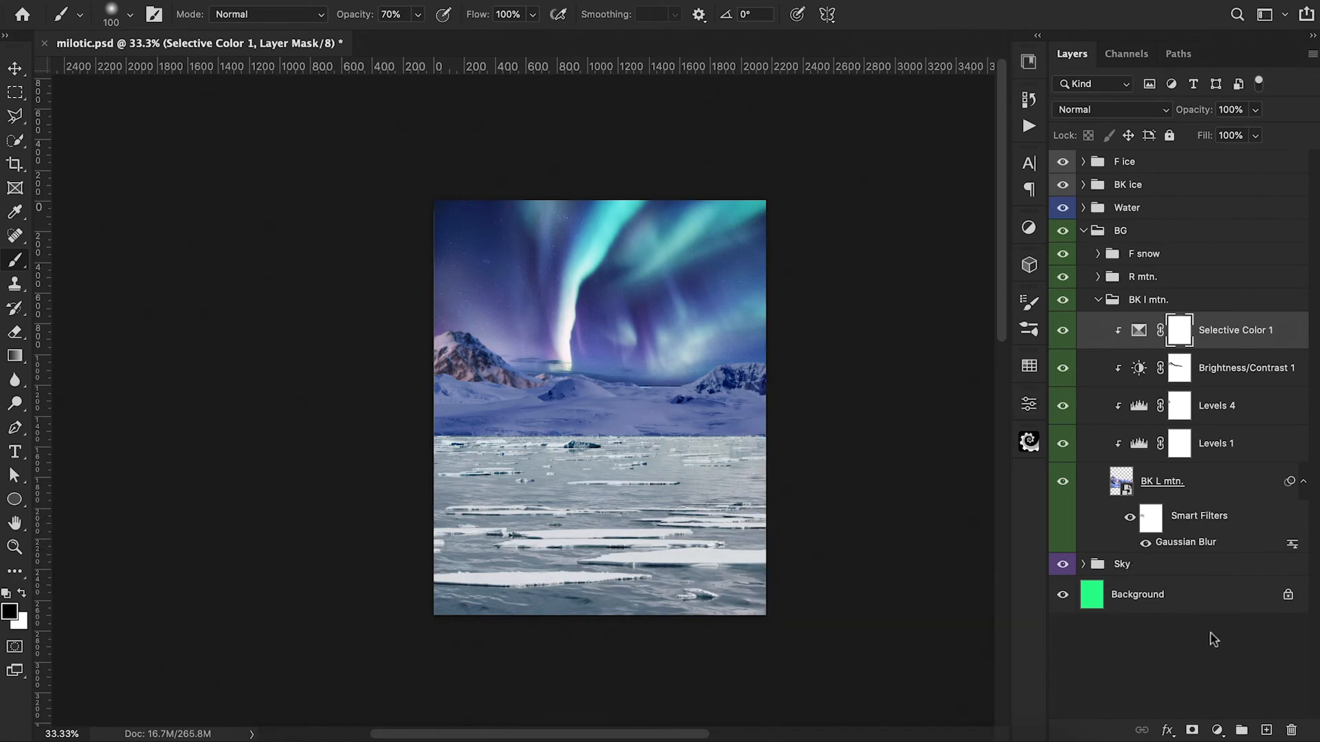
Step: Clip a Color Balance adjustment above Selective Color in the BK l mtn. group and shift its midtones toward blue
{"action": "left_click", "coordinate": [1217, 730]}
{"action": "left_click", "coordinate": [1225, 542]}
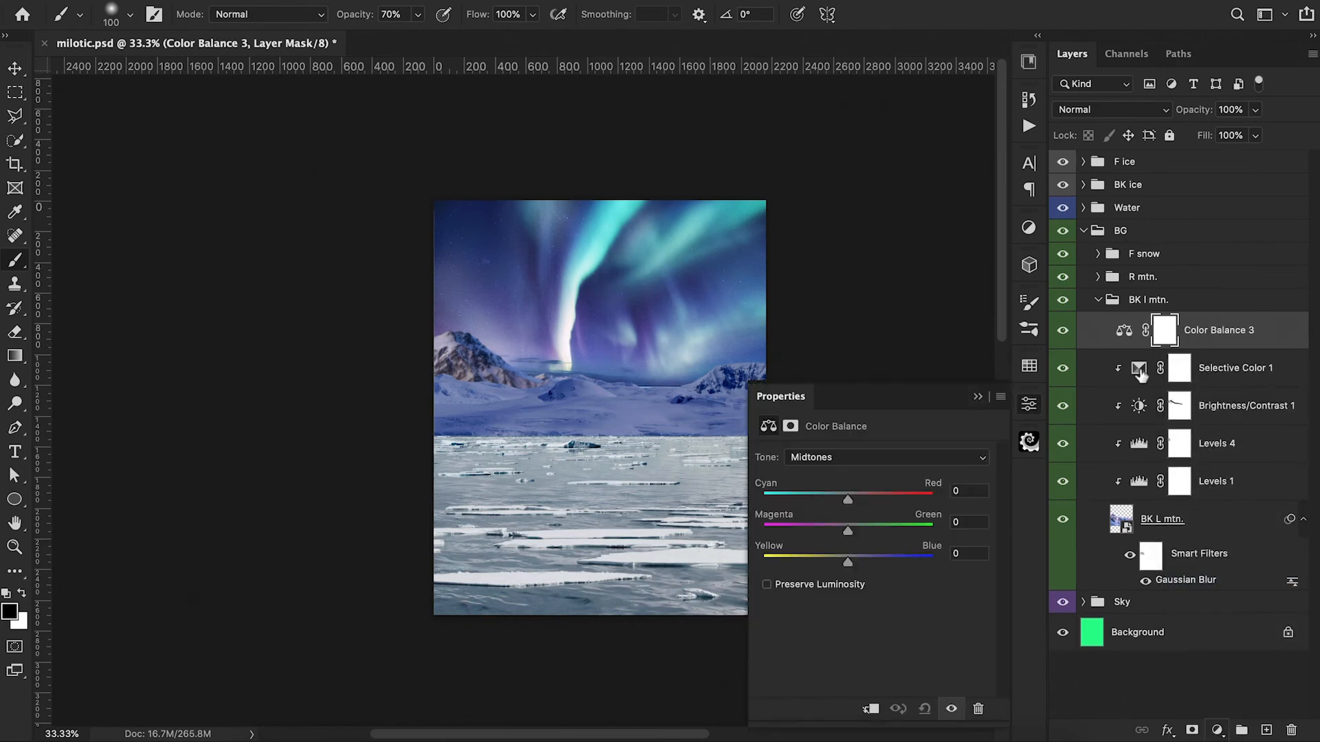
{"action": "left_click_drag", "start_coordinate": [848, 563], "coordinate": [868, 563]}
{"action": "left_click_drag", "start_coordinate": [848, 499], "coordinate": [848, 531]}
Step: Set the shadows of BK L mtn.'s Color Balance to cyan-red -9 and yellow-blue +13, and fine-tune its highlights
{"action": "left_click", "coordinate": [850, 458]}
{"action": "left_click", "coordinate": [813, 443]}
{"action": "scroll", "coordinate": [760, 496], "scroll_direction": "right", "scroll_amount": 3}
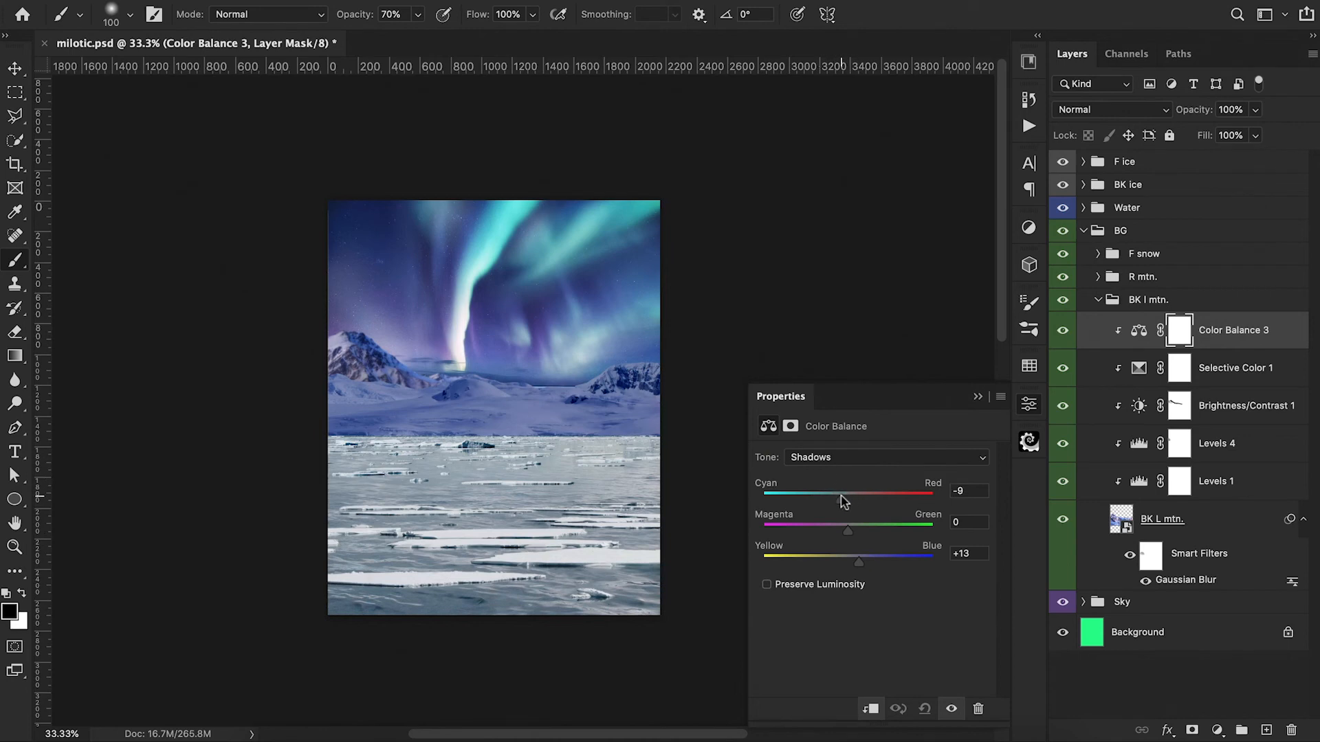
{"action": "left_click", "coordinate": [842, 458]}
{"action": "left_click", "coordinate": [847, 487]}
{"action": "mouse_move", "coordinate": [846, 530]}
{"action": "left_mouse_down"}
{"action": "mouse_move", "coordinate": [790, 531]}
{"action": "mouse_move", "coordinate": [847, 531]}
{"action": "left_mouse_up"}
{"action": "left_click", "coordinate": [977, 397]}
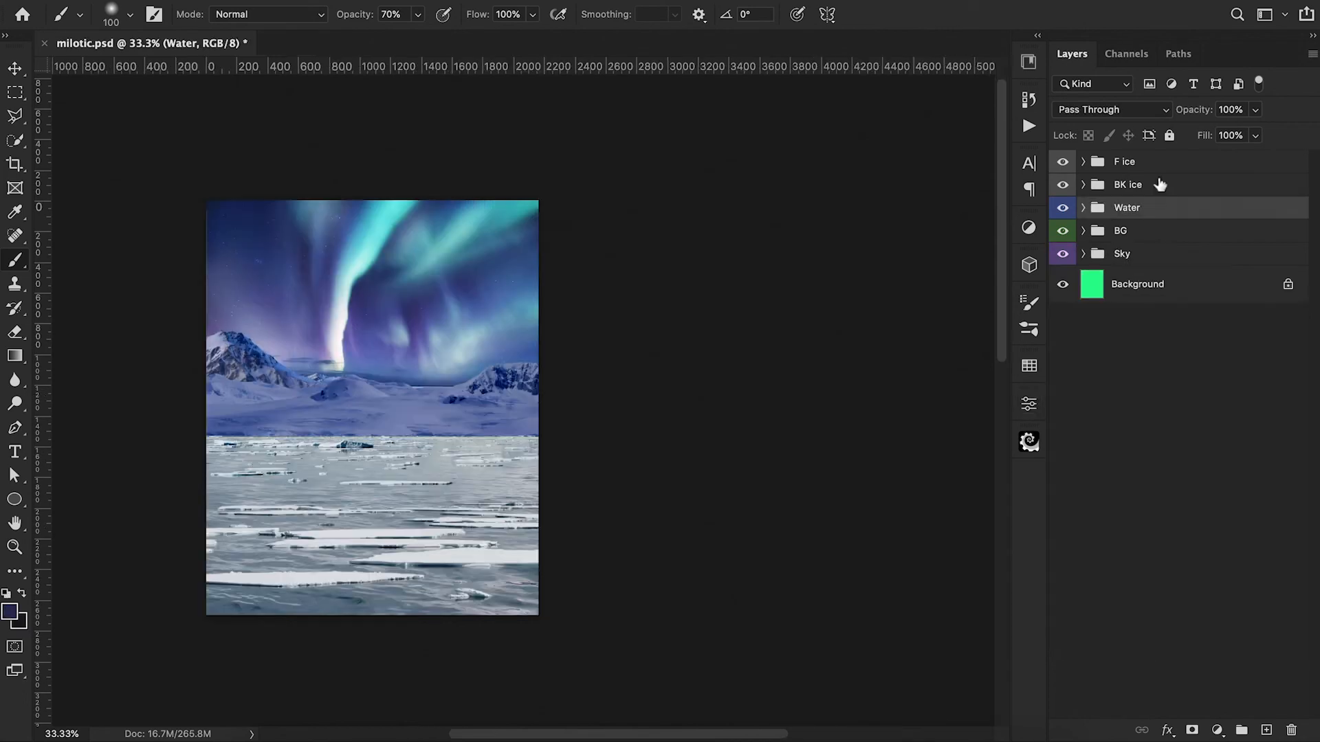
Step: Group the F ice, BK Ice and Water groups together and name the new group Foreground
{"action": "left_click", "coordinate": [1156, 165], "text": "shift"}
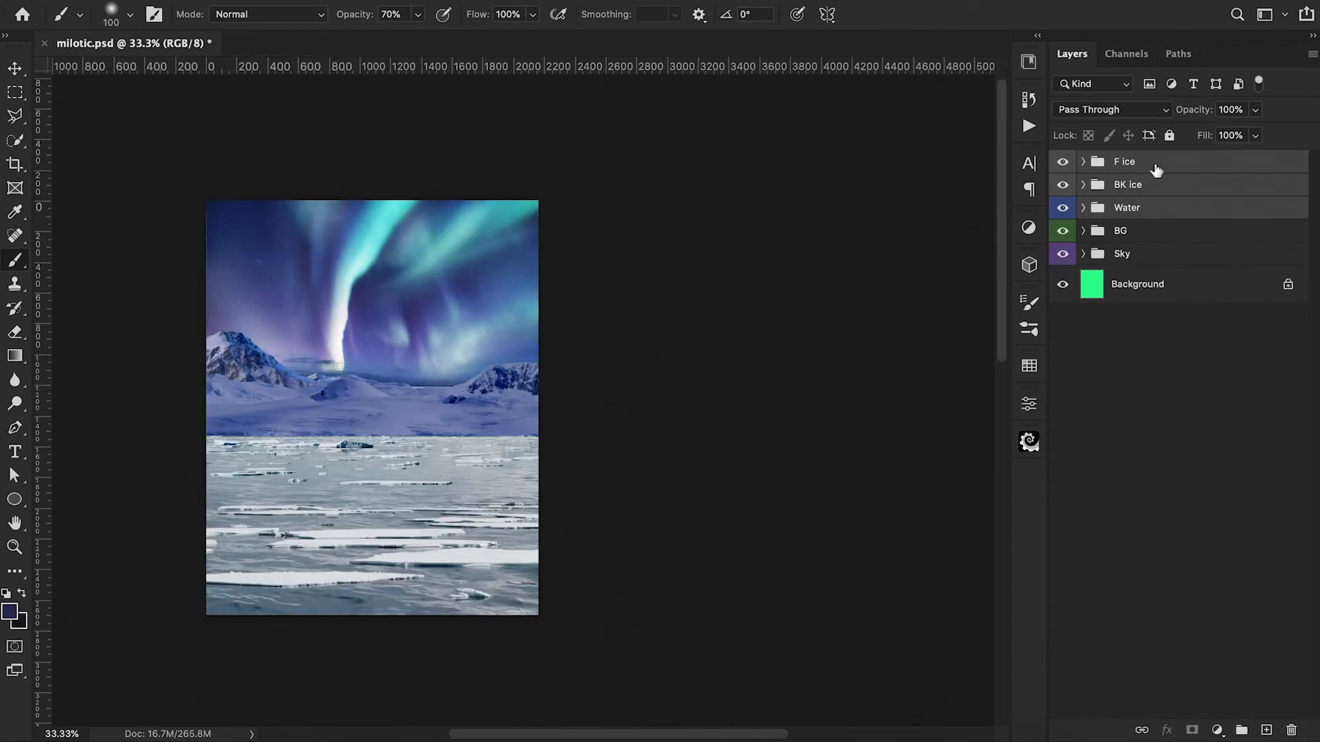
{"action": "key", "text": "ctrl+g"}
{"action": "double_click", "coordinate": [1130, 162]}
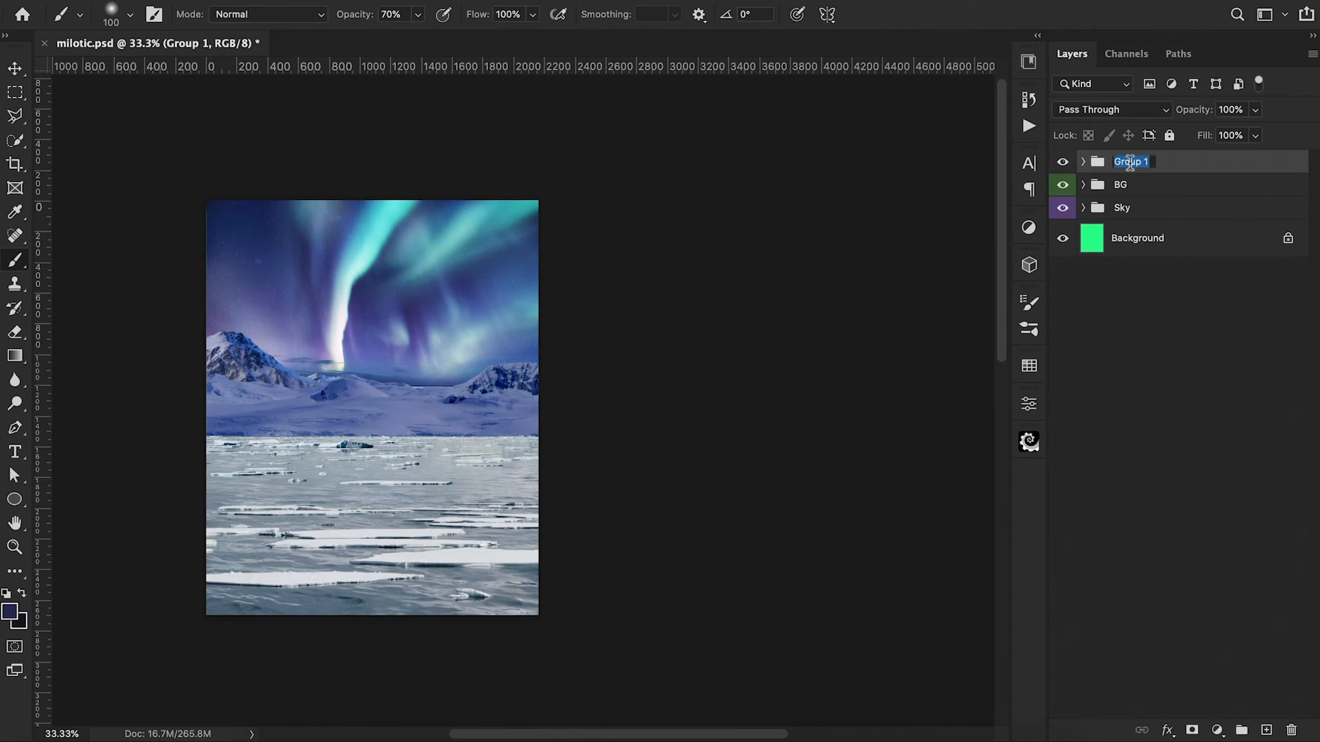
{"action": "type", "text": "Foreground"}
{"action": "key", "text": "Return"}
Step: Clip a Levels adjustment to the Foreground group, lower its output white level to 201 and darken its midtones
{"action": "left_click", "coordinate": [1217, 730]}
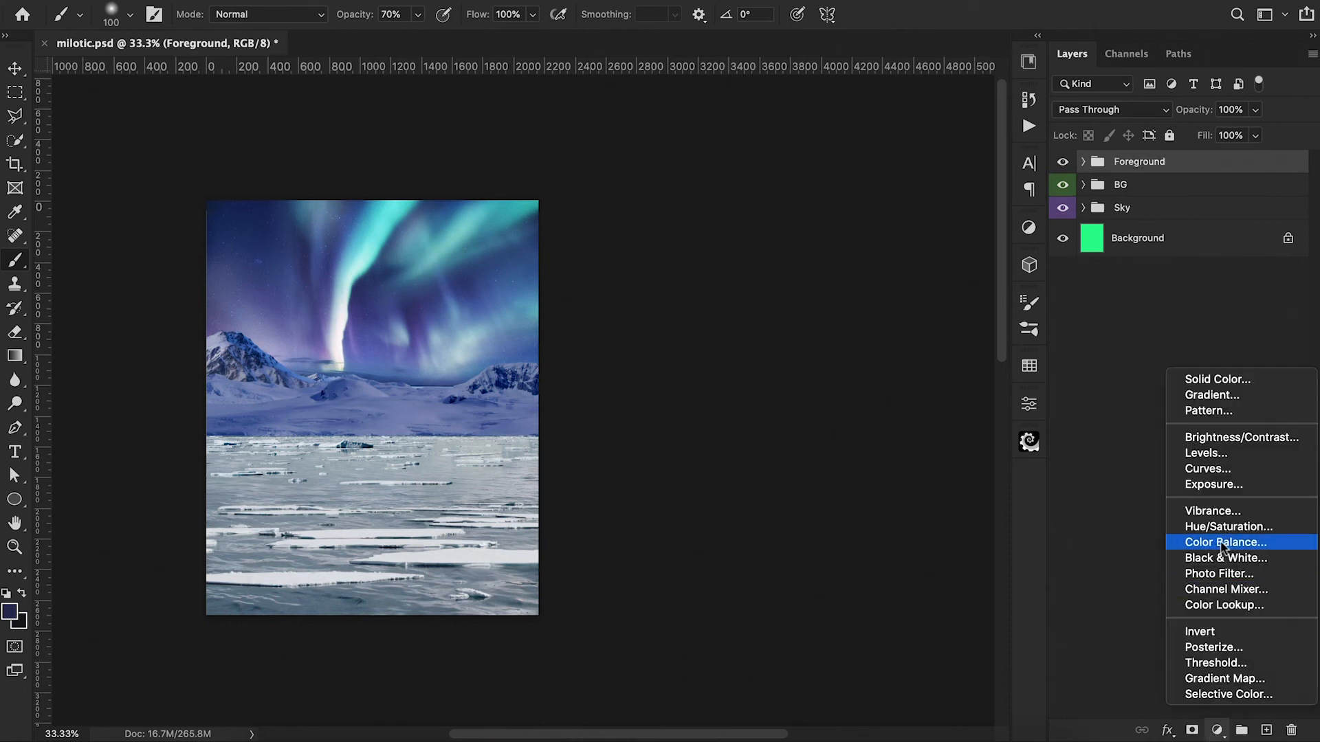
{"action": "left_click", "coordinate": [1206, 453]}
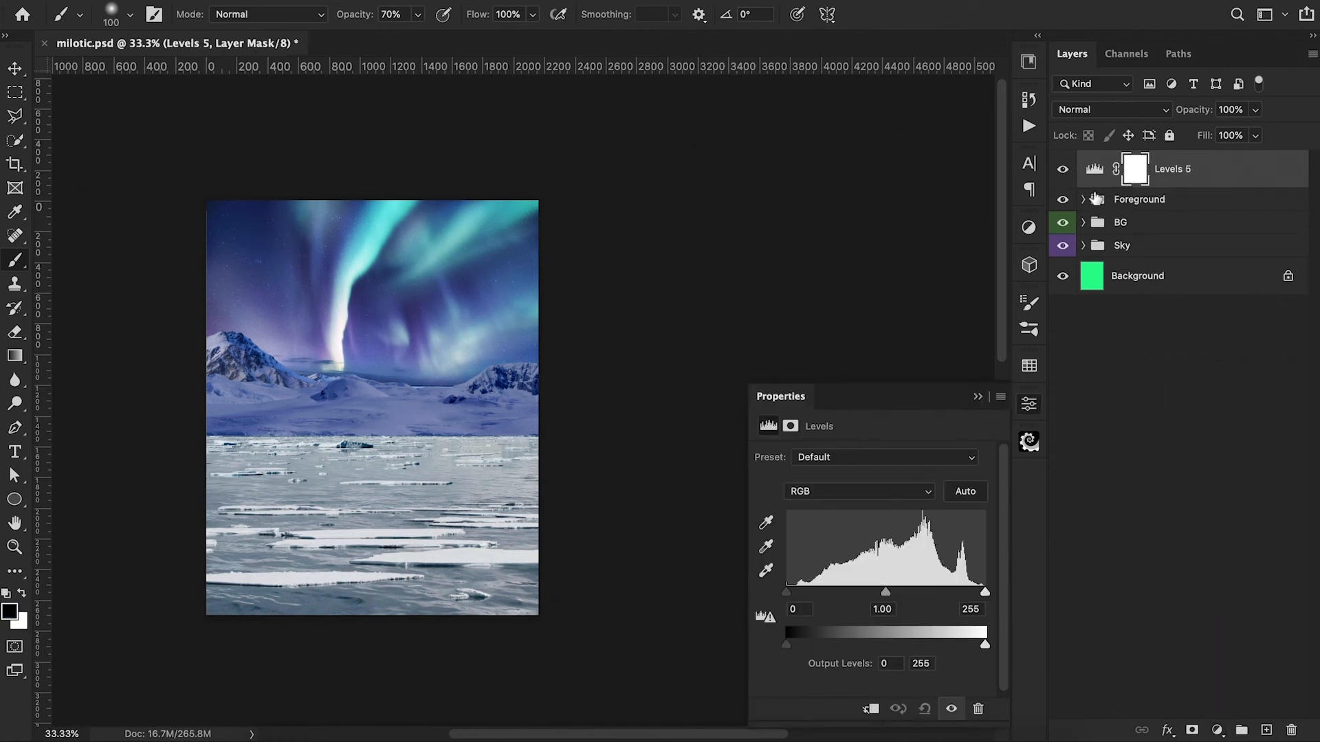
{"action": "left_click", "coordinate": [1094, 186], "text": "alt"}
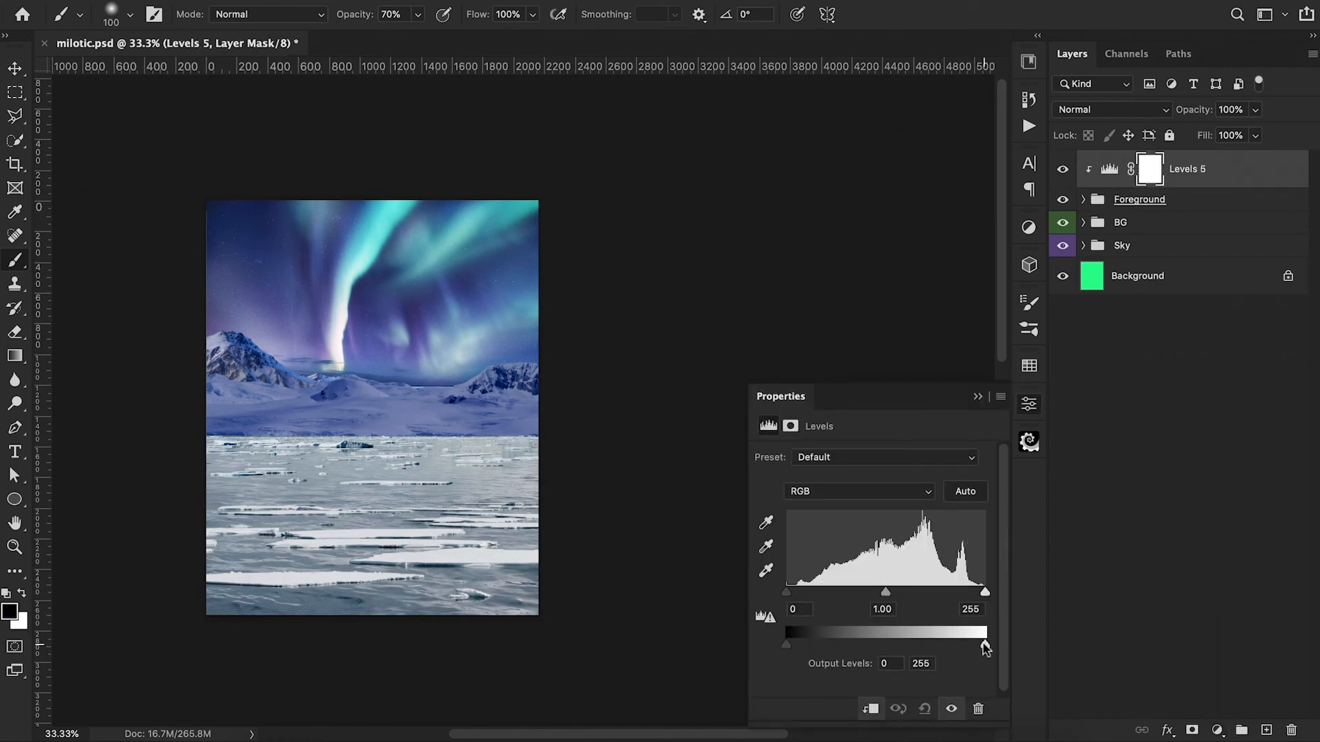
{"action": "left_click_drag", "start_coordinate": [985, 645], "coordinate": [942, 648]}
{"action": "left_click_drag", "start_coordinate": [885, 593], "coordinate": [891, 595]}
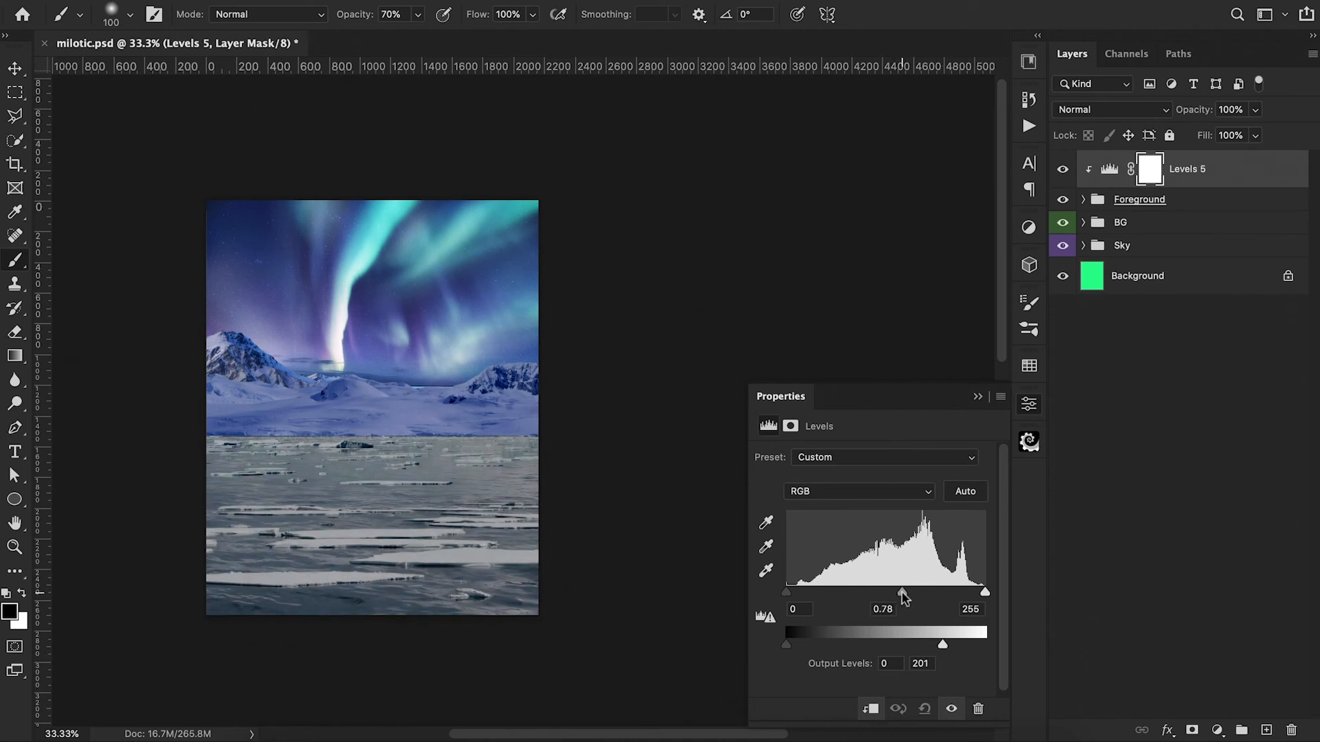
{"action": "left_click", "coordinate": [978, 397]}
Step: Clip a Color Balance adjustment above the Foreground group's Levels and shift its midtones toward blue
{"action": "left_click", "coordinate": [1217, 730]}
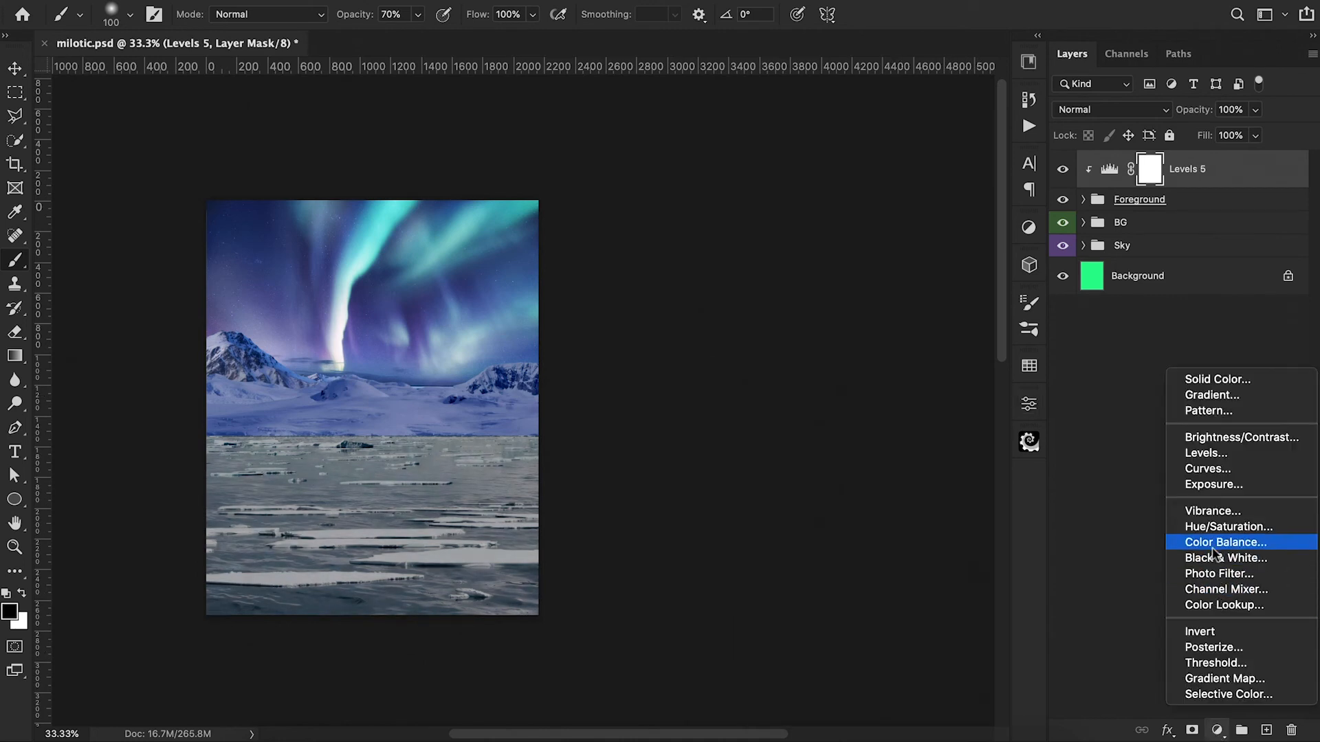
{"action": "left_click", "coordinate": [1209, 542]}
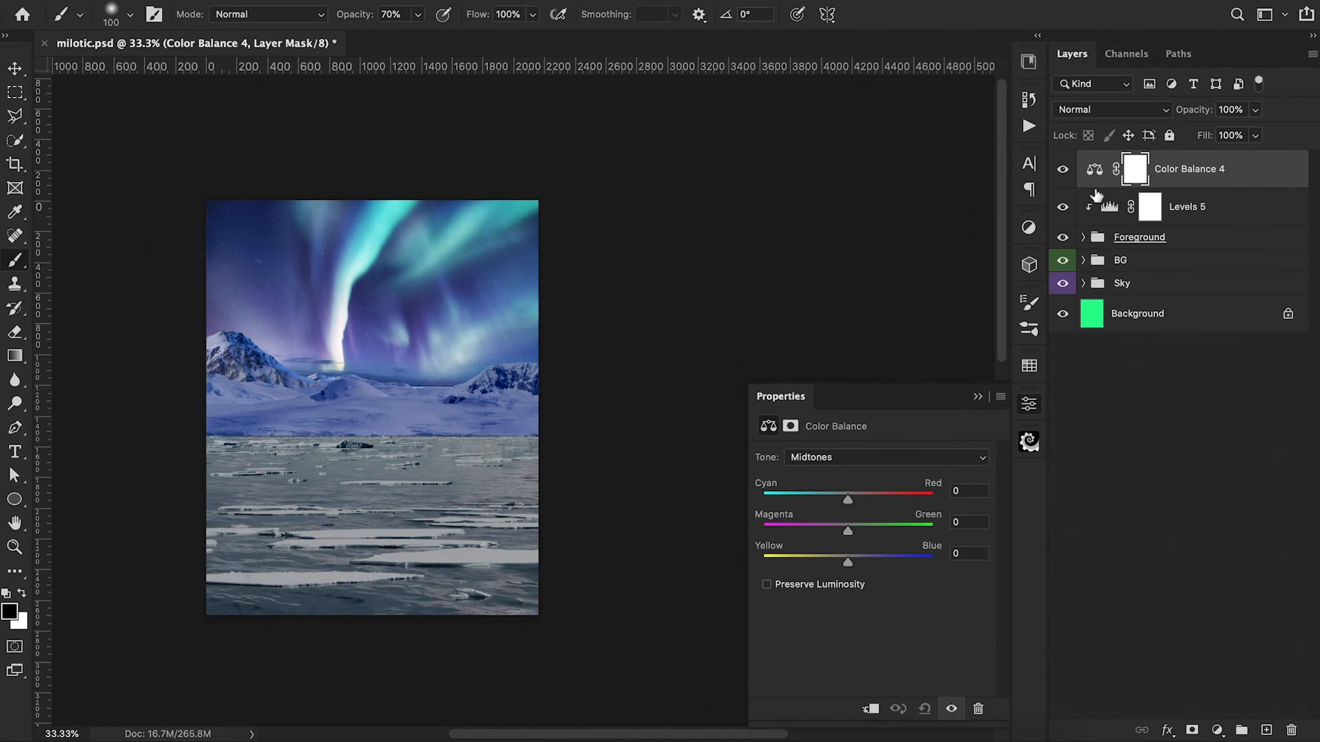
{"action": "left_click", "coordinate": [1096, 192], "text": "alt"}
{"action": "mouse_move", "coordinate": [847, 562]}
{"action": "left_mouse_down"}
{"action": "mouse_move", "coordinate": [866, 562]}
{"action": "mouse_move", "coordinate": [840, 531]}
{"action": "mouse_move", "coordinate": [856, 563]}
{"action": "left_mouse_up"}
Step: Set the Foreground Color Balance shadows to cyan-red -6, magenta-green -2 and yellow-blue +11, and fine-tune its highlights
{"action": "left_click", "coordinate": [859, 457]}
{"action": "left_click", "coordinate": [825, 444]}
{"action": "left_click_drag", "start_coordinate": [847, 499], "coordinate": [846, 531]}
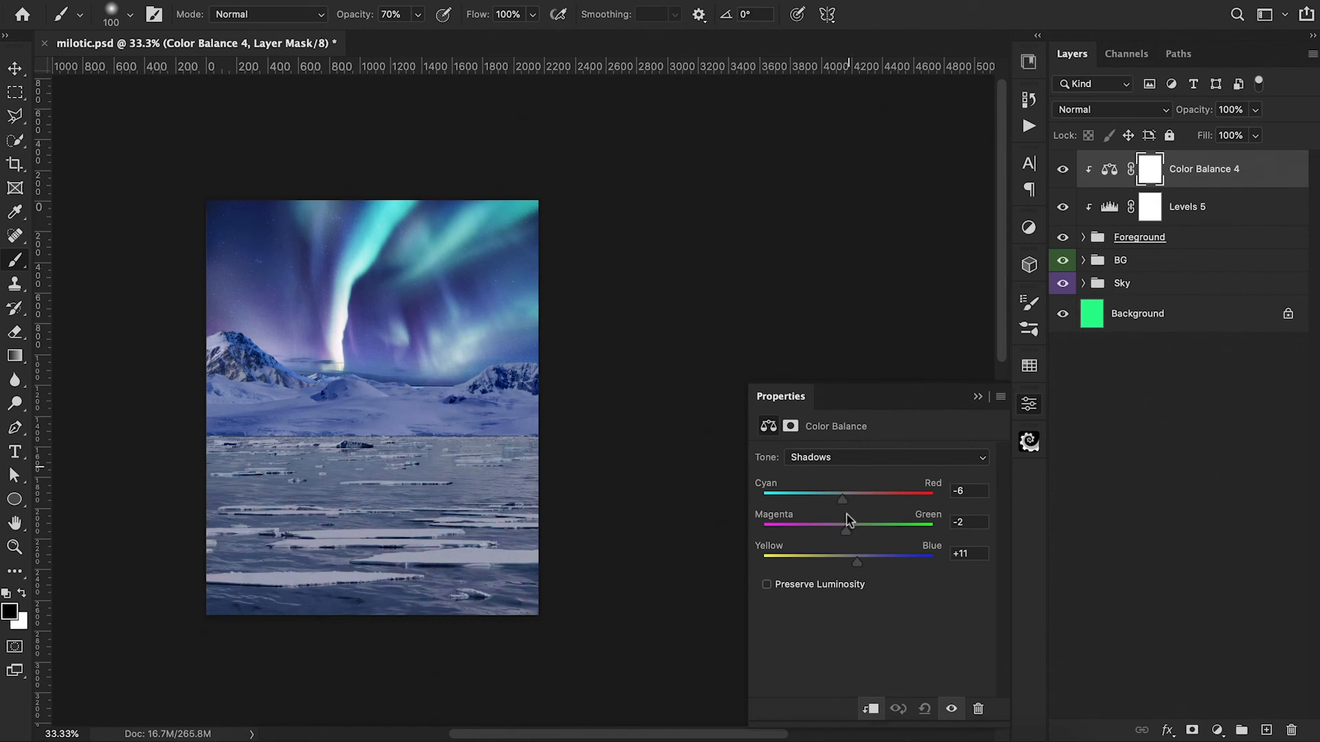
{"action": "left_click", "coordinate": [851, 465]}
{"action": "left_click", "coordinate": [850, 483]}
{"action": "left_click_drag", "start_coordinate": [848, 562], "coordinate": [844, 532]}
Step: Compare the foreground with and without Color Balance 4, and reduce that adjustment's opacity to 90%
{"action": "left_click", "coordinate": [977, 396]}
{"action": "left_click", "coordinate": [1062, 169]}
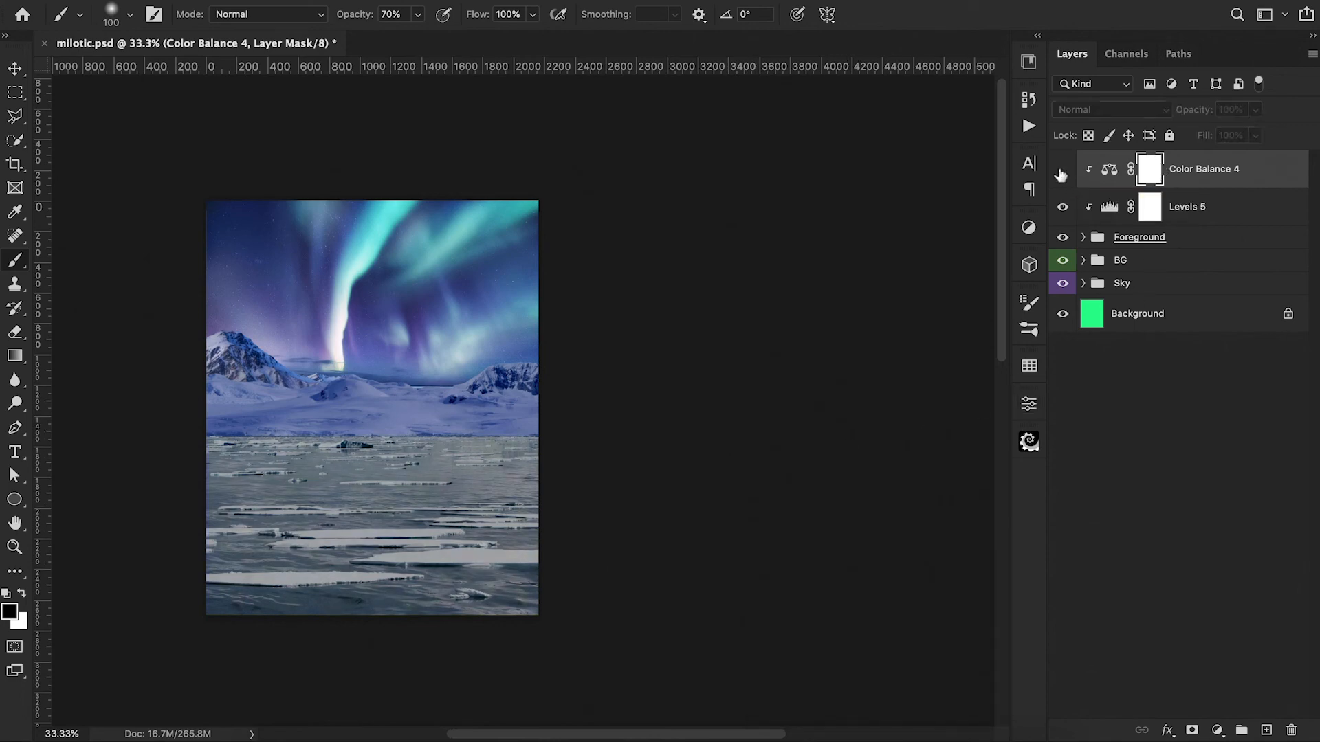
{"action": "left_click", "coordinate": [1062, 170]}
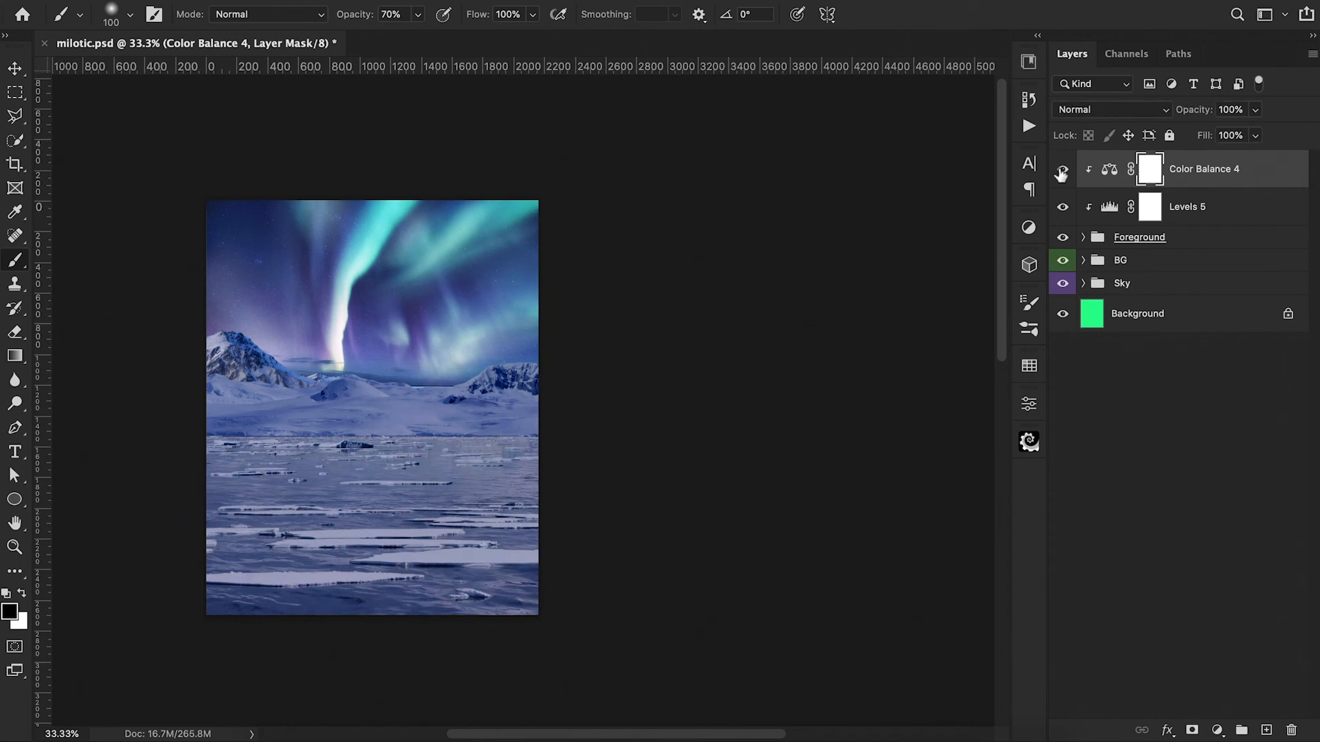
{"action": "left_click", "coordinate": [1109, 169]}
{"action": "left_click_drag", "start_coordinate": [1195, 111], "coordinate": [1190, 114]}
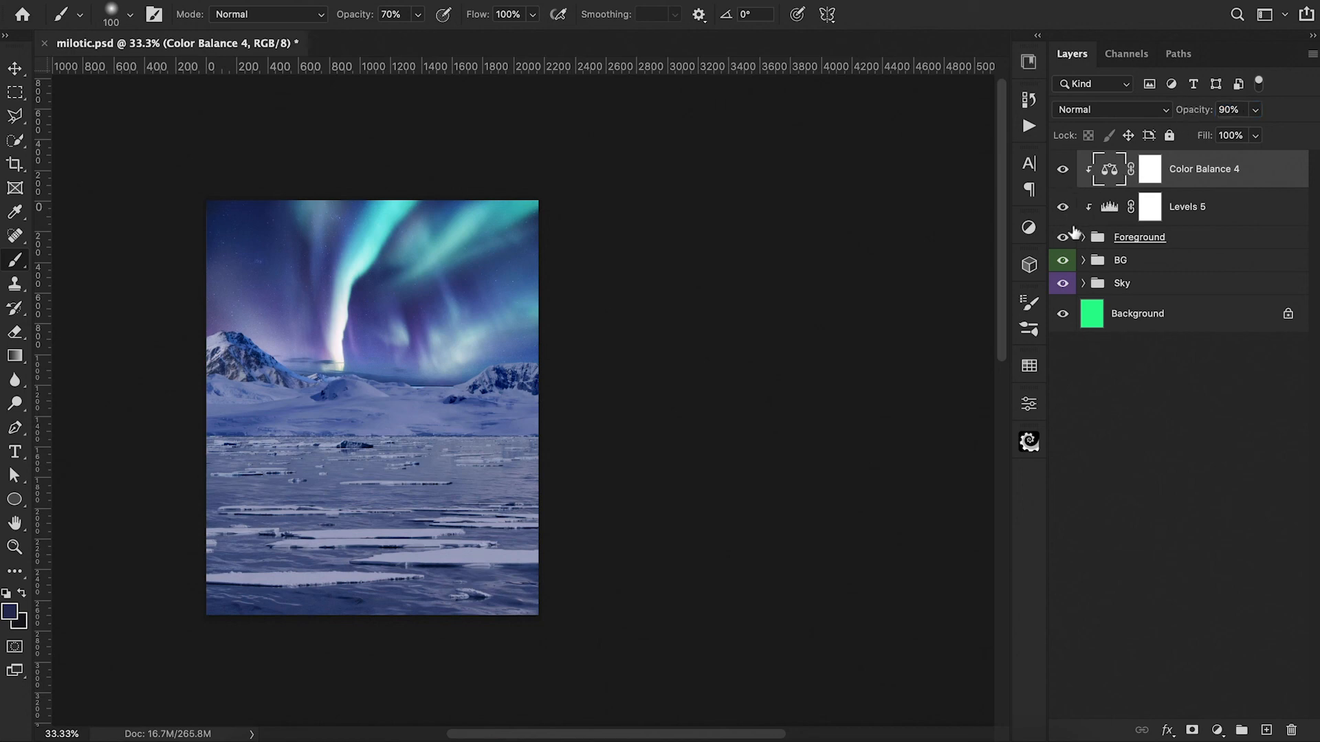
Step: Group the Foreground group with its clipped Levels and Color Balance adjustments, and name the new group Foreground
{"action": "left_click", "coordinate": [1177, 239]}
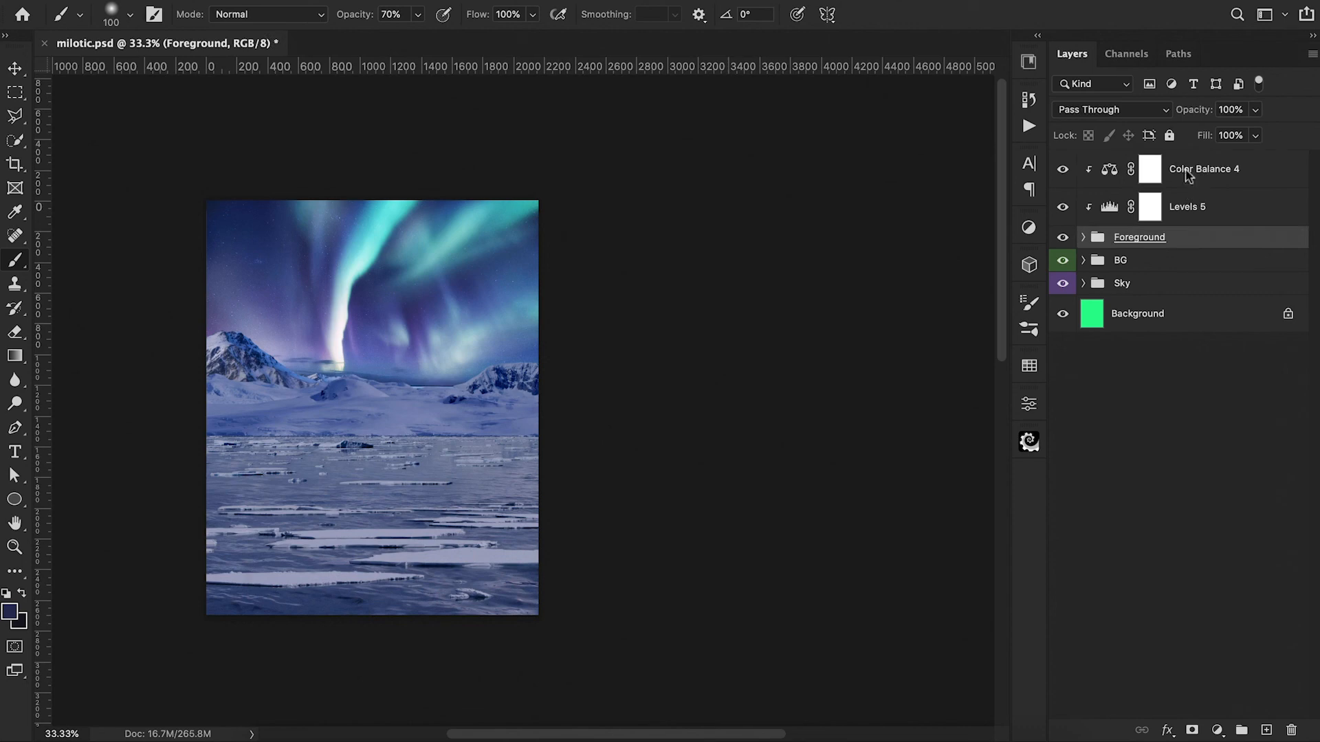
{"action": "left_click", "coordinate": [1187, 174], "text": "shift"}
{"action": "key", "text": "super+g"}
{"action": "double_click", "coordinate": [1134, 163]}
{"action": "type", "text": "Foreg"}
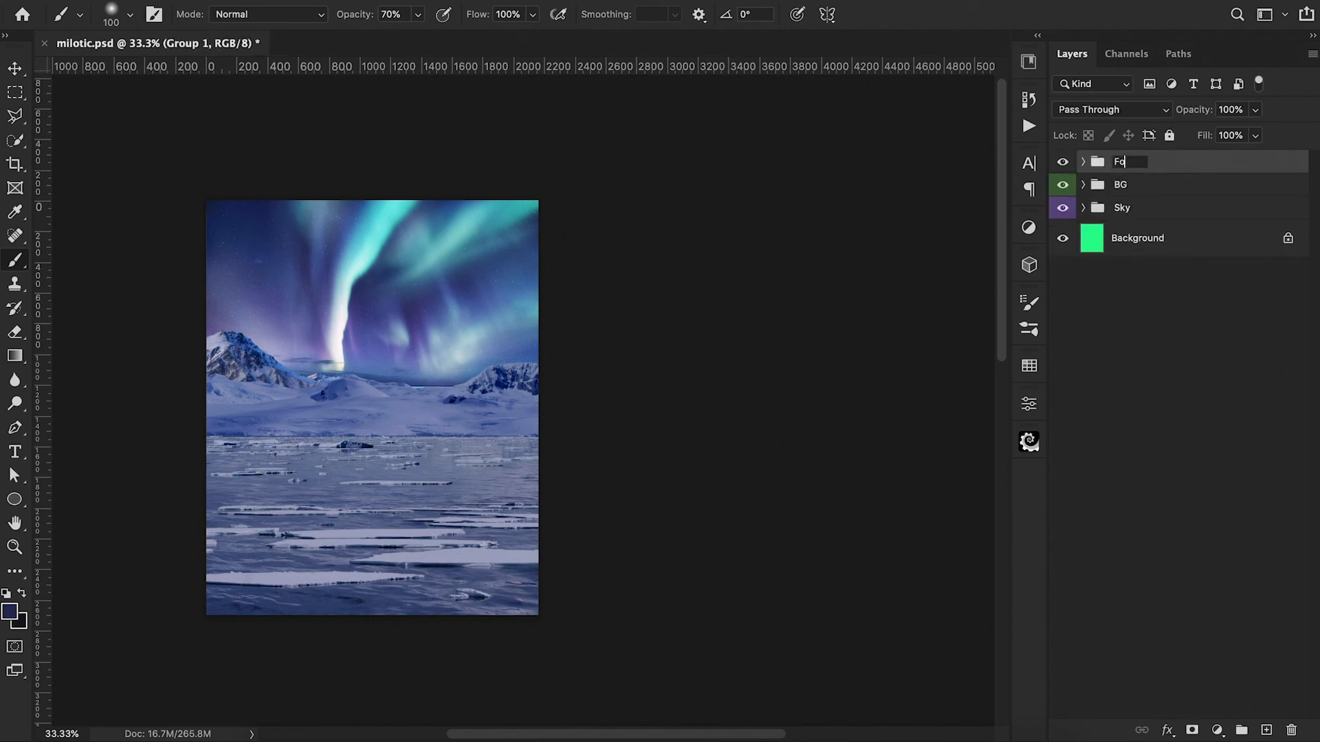
{"action": "type", "text": "round"}
{"action": "key", "text": "Return"}
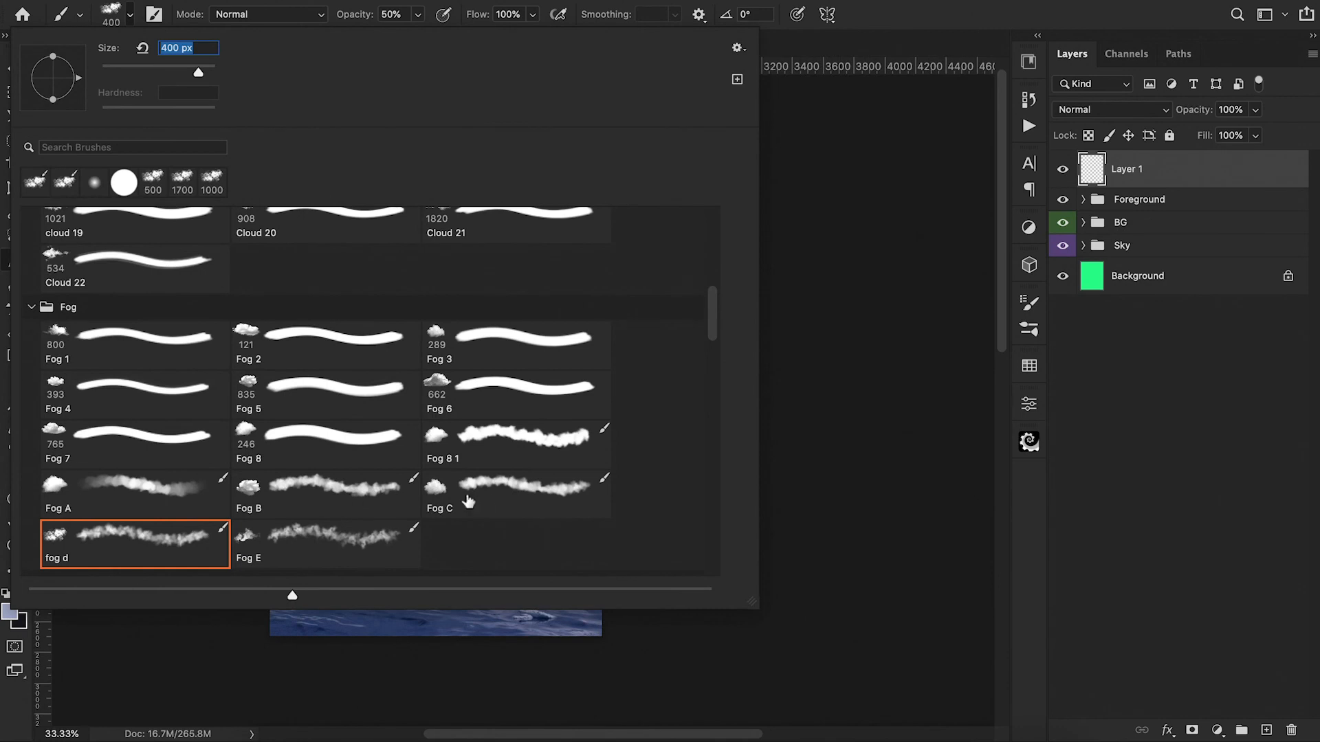
Step: Paint pale blue fog on Layer 1 across the snow at the waterline with the Fog C brush at 400 px and 30% opacity
{"action": "left_click", "coordinate": [474, 501]}
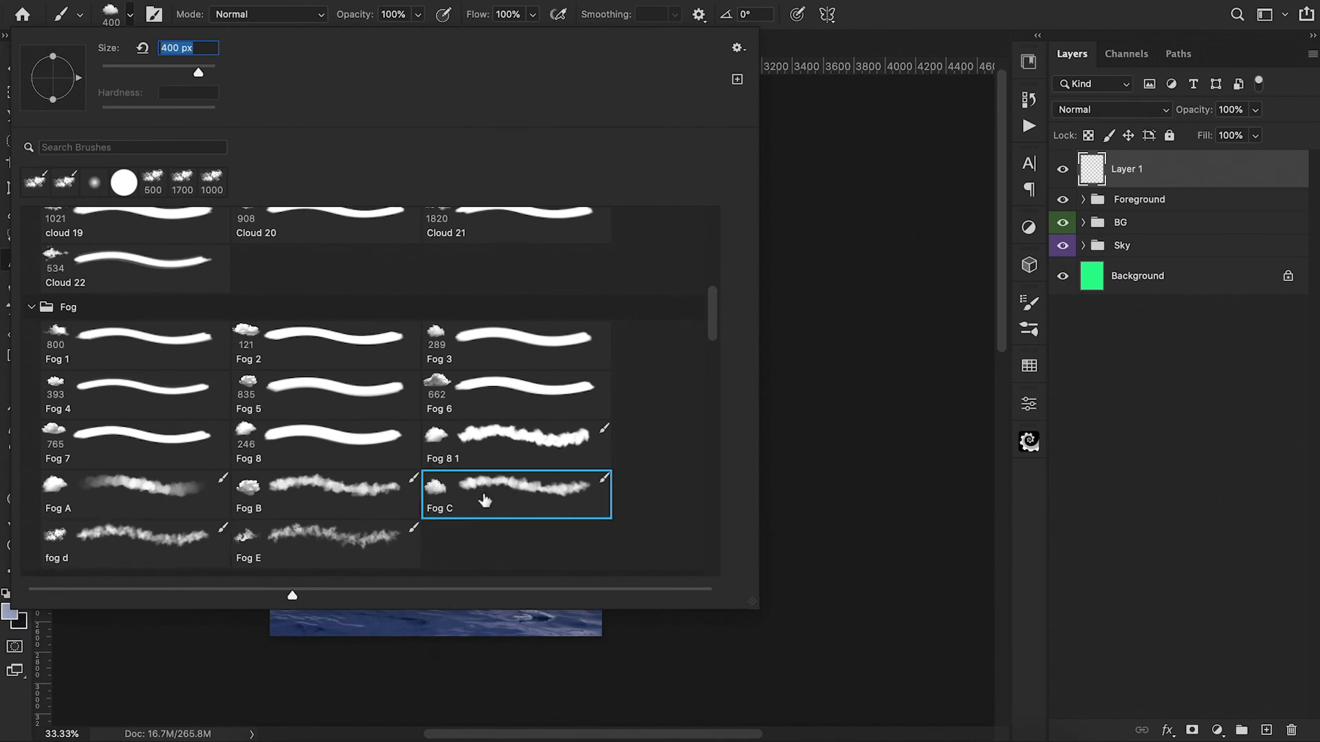
{"action": "key", "text": "Return"}
{"action": "key", "text": "3"}
{"action": "left_click_drag", "start_coordinate": [269, 454], "coordinate": [609, 448]}
{"action": "left_click_drag", "start_coordinate": [259, 461], "coordinate": [633, 444]}
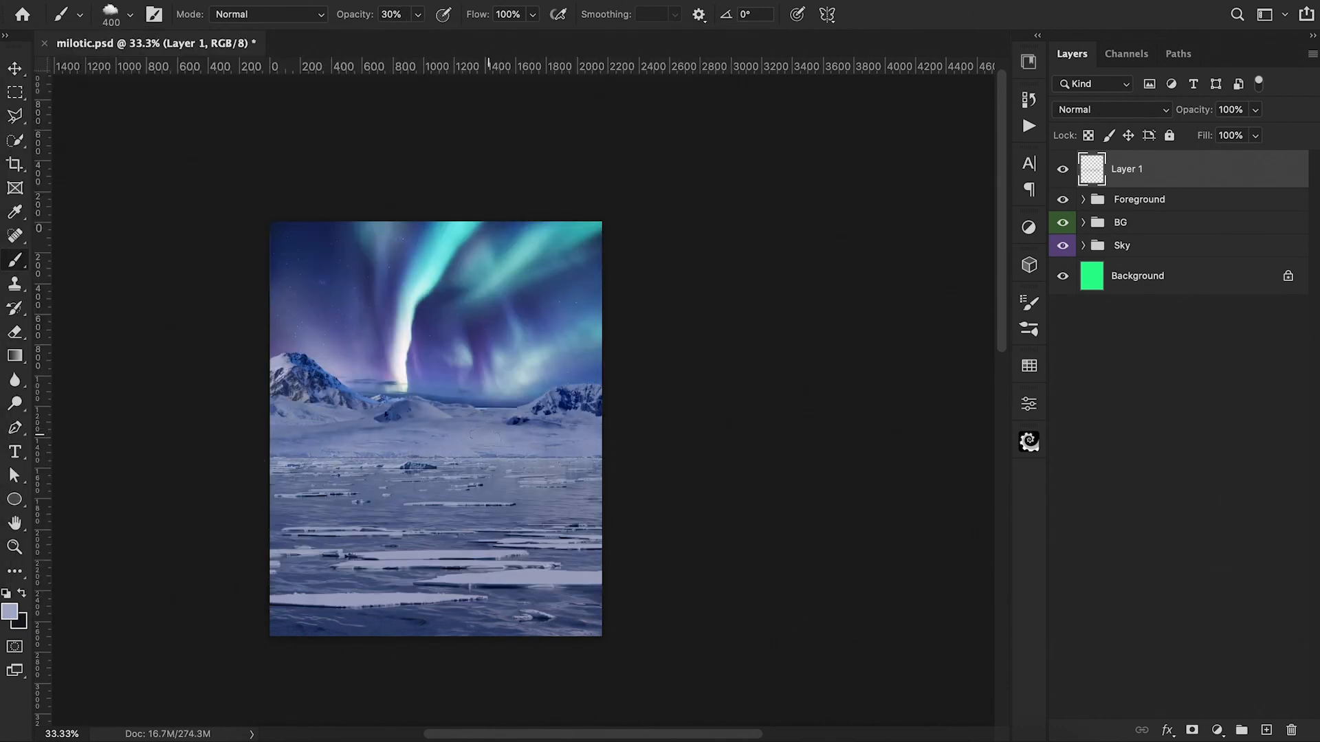
{"action": "left_click_drag", "start_coordinate": [486, 434], "coordinate": [245, 450]}
Step: Compare the scene with and without the fog on Layer 1, and reduce the layer's opacity to 74%
{"action": "left_click", "coordinate": [1062, 172]}
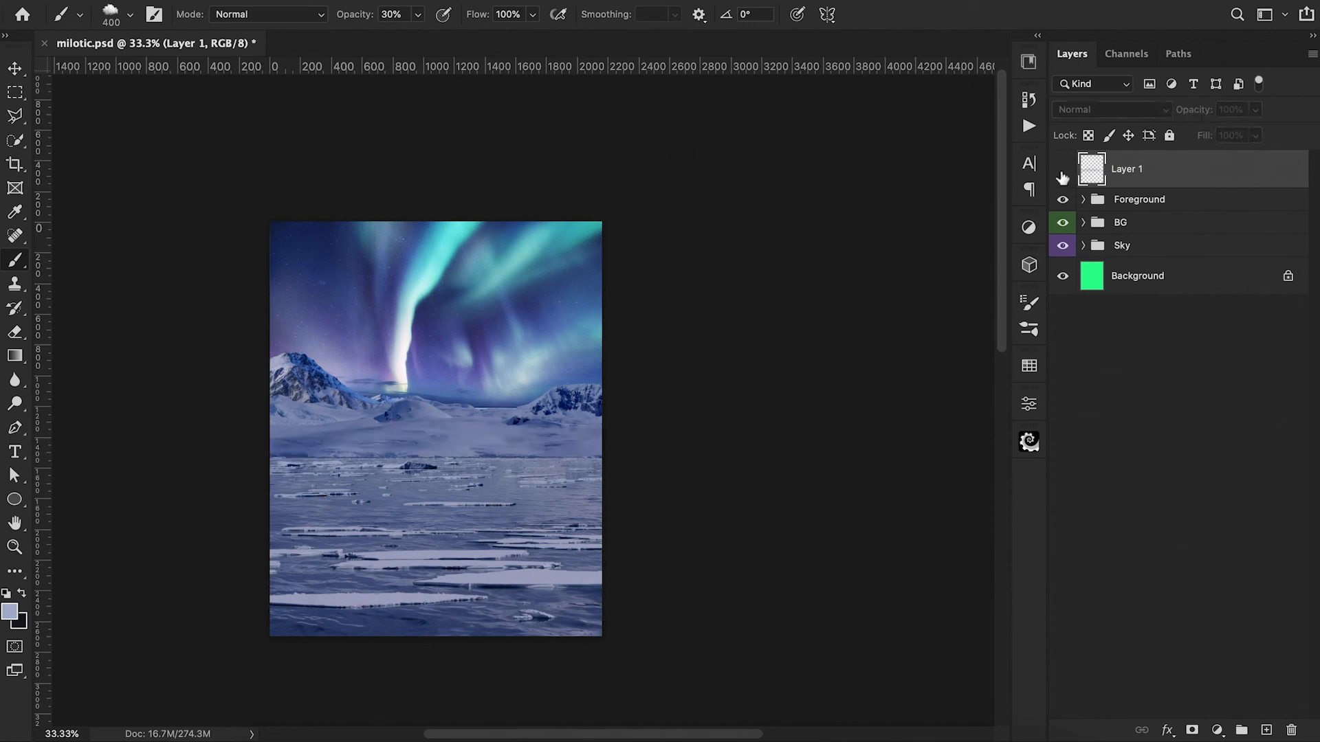
{"action": "left_click", "coordinate": [1062, 169]}
{"action": "left_click_drag", "start_coordinate": [1188, 112], "coordinate": [1176, 118]}
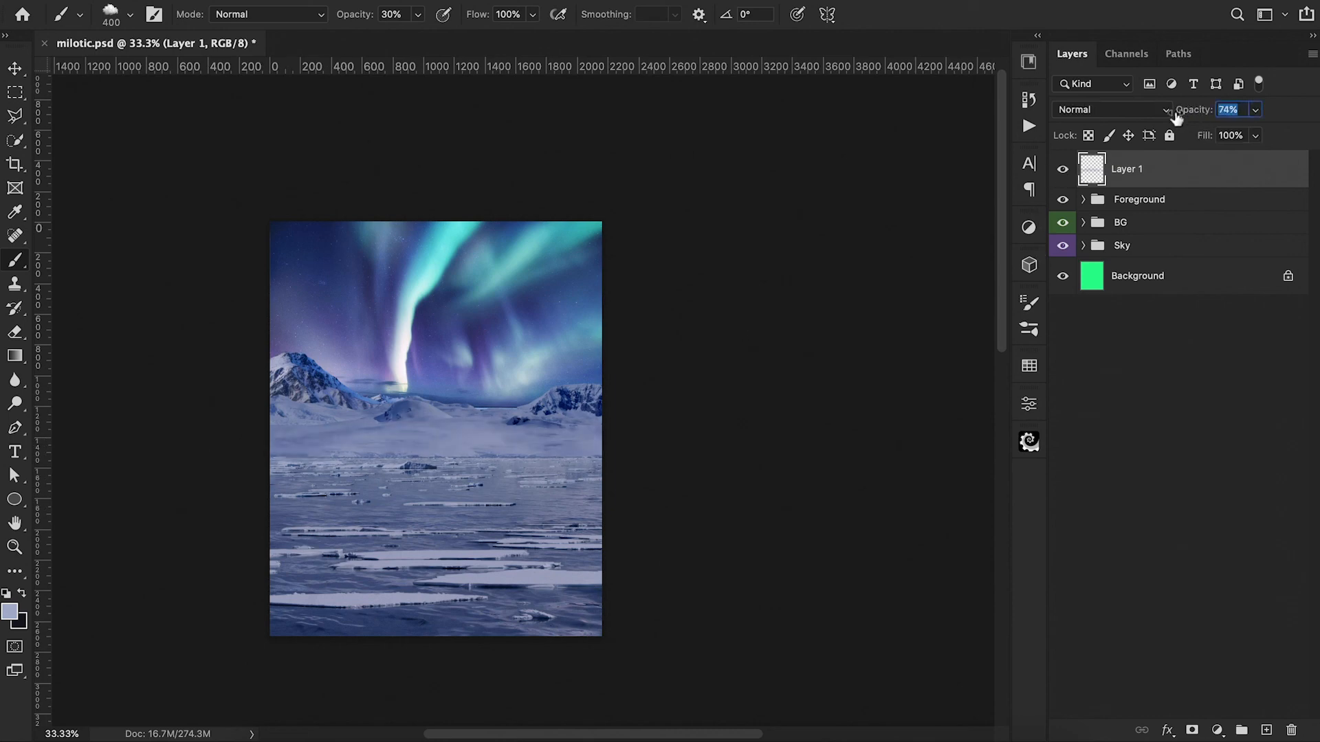
Step: Stamp a pale blue mist over the snow on Layer 1 with the cloud 2 brush at 1812 px and 50% opacity
{"action": "scroll", "coordinate": [343, 445], "scroll_direction": "down", "scroll_amount": 5}
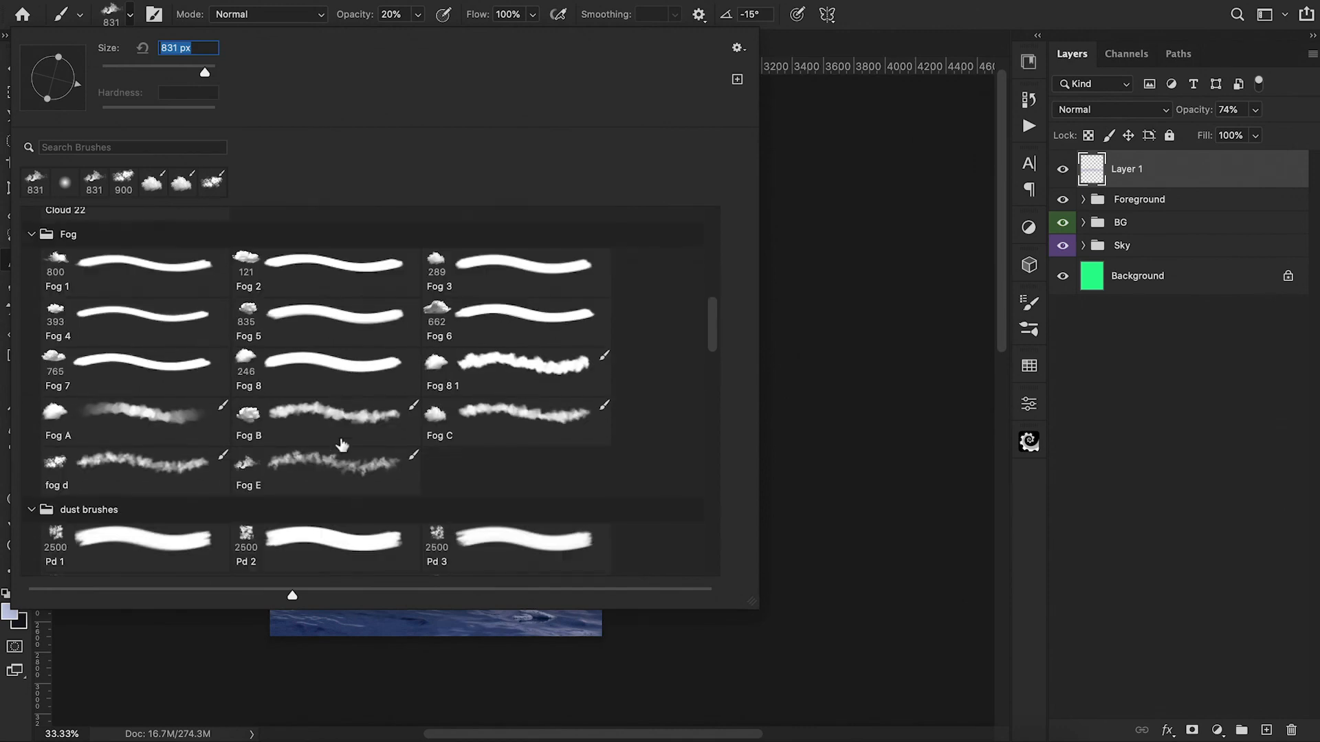
{"action": "scroll", "coordinate": [342, 445], "scroll_direction": "down", "scroll_amount": 4}
{"action": "scroll", "coordinate": [343, 446], "scroll_direction": "up", "scroll_amount": 15}
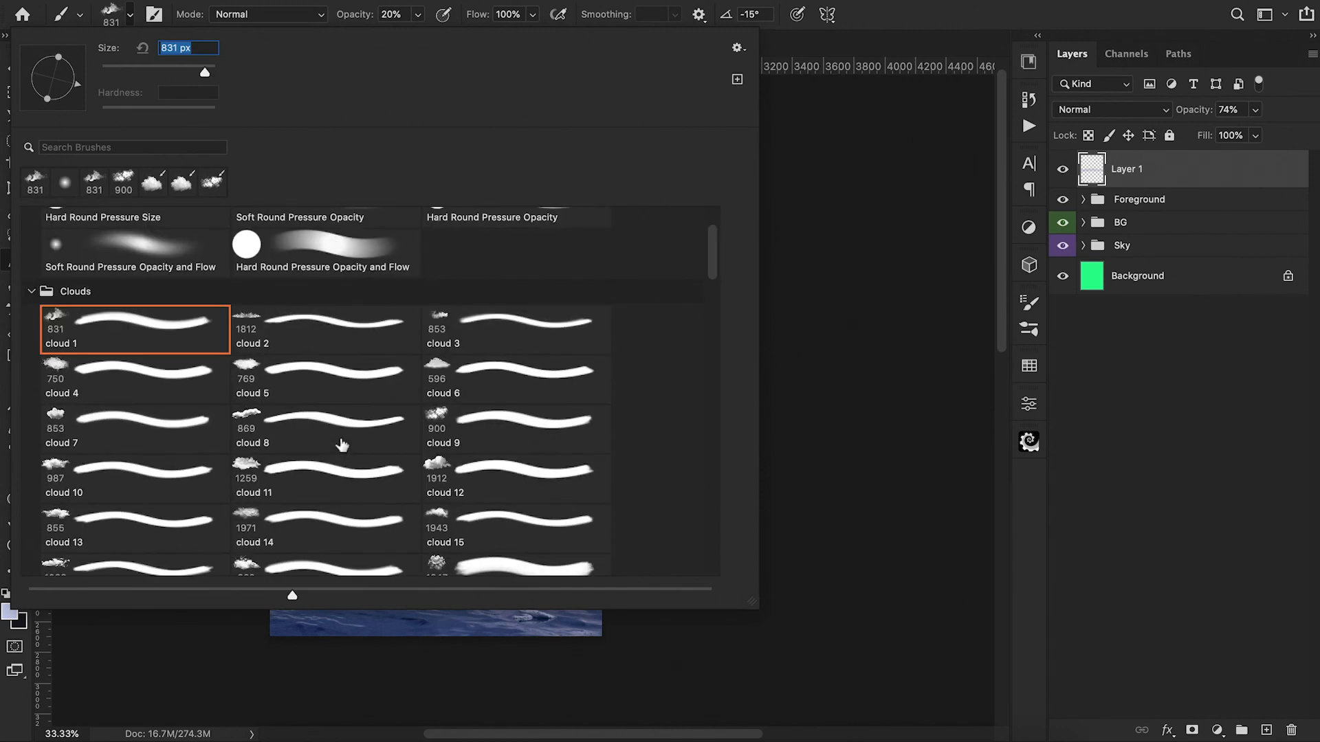
{"action": "left_click", "coordinate": [337, 333]}
{"action": "key", "text": "Return"}
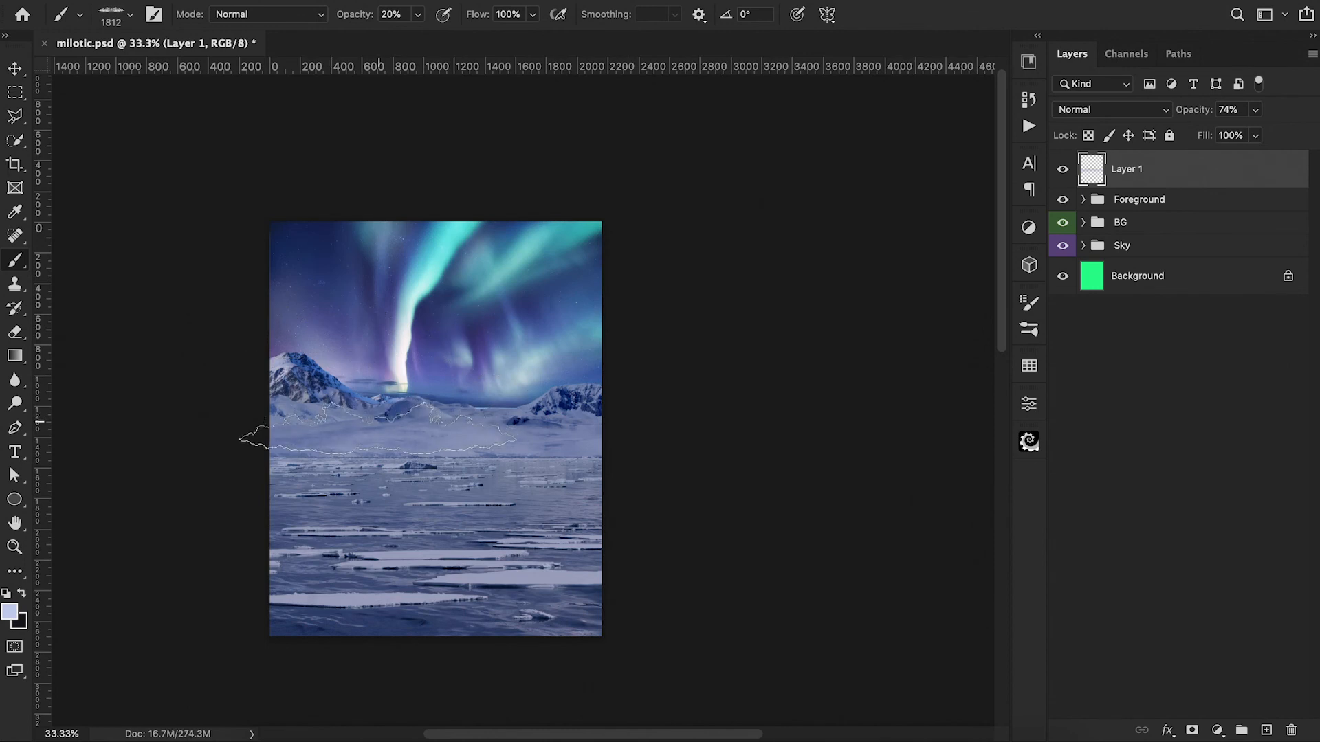
{"action": "key", "text": "5"}
{"action": "left_click", "coordinate": [377, 429]}
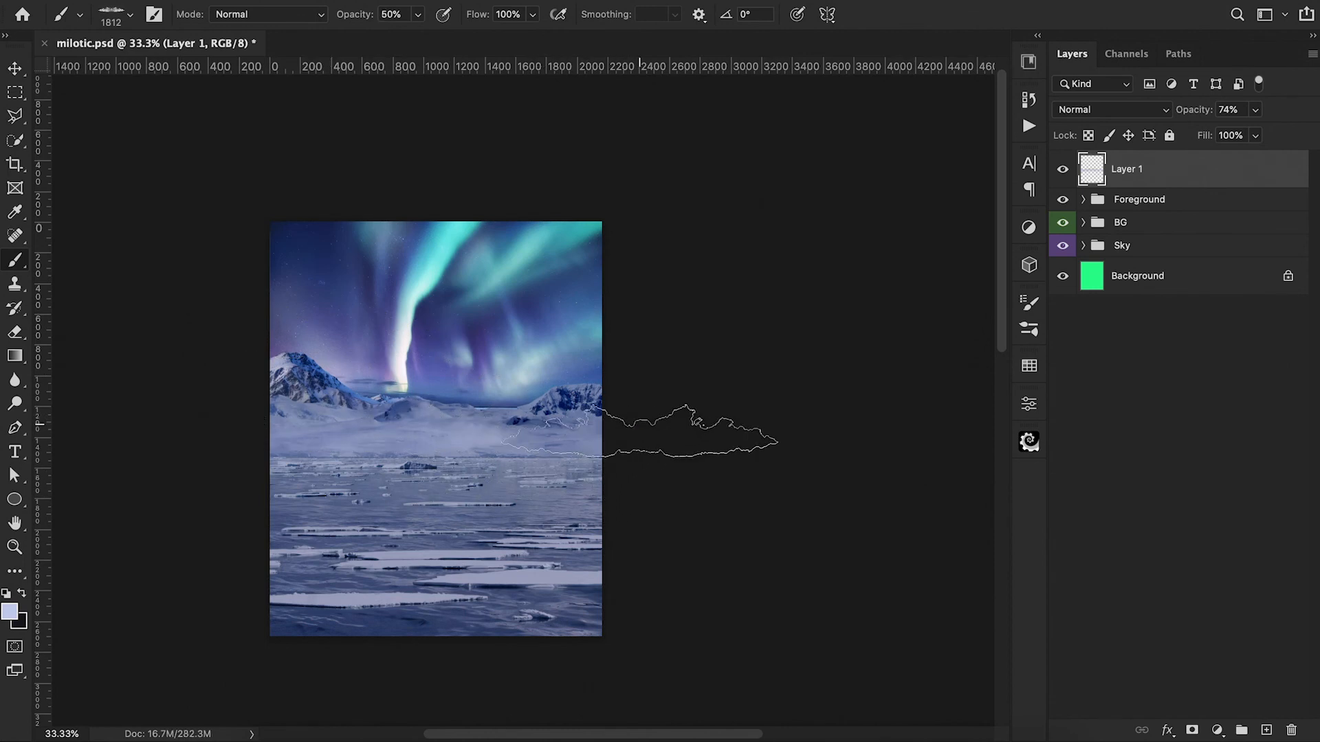
Step: Add a layer mask to Layer 1 and thin the fog near the waterline with the black cloud 2 brush at 30% opacity
{"action": "left_click", "coordinate": [1192, 730]}
{"action": "key", "text": "d"}
{"action": "key", "text": "3"}
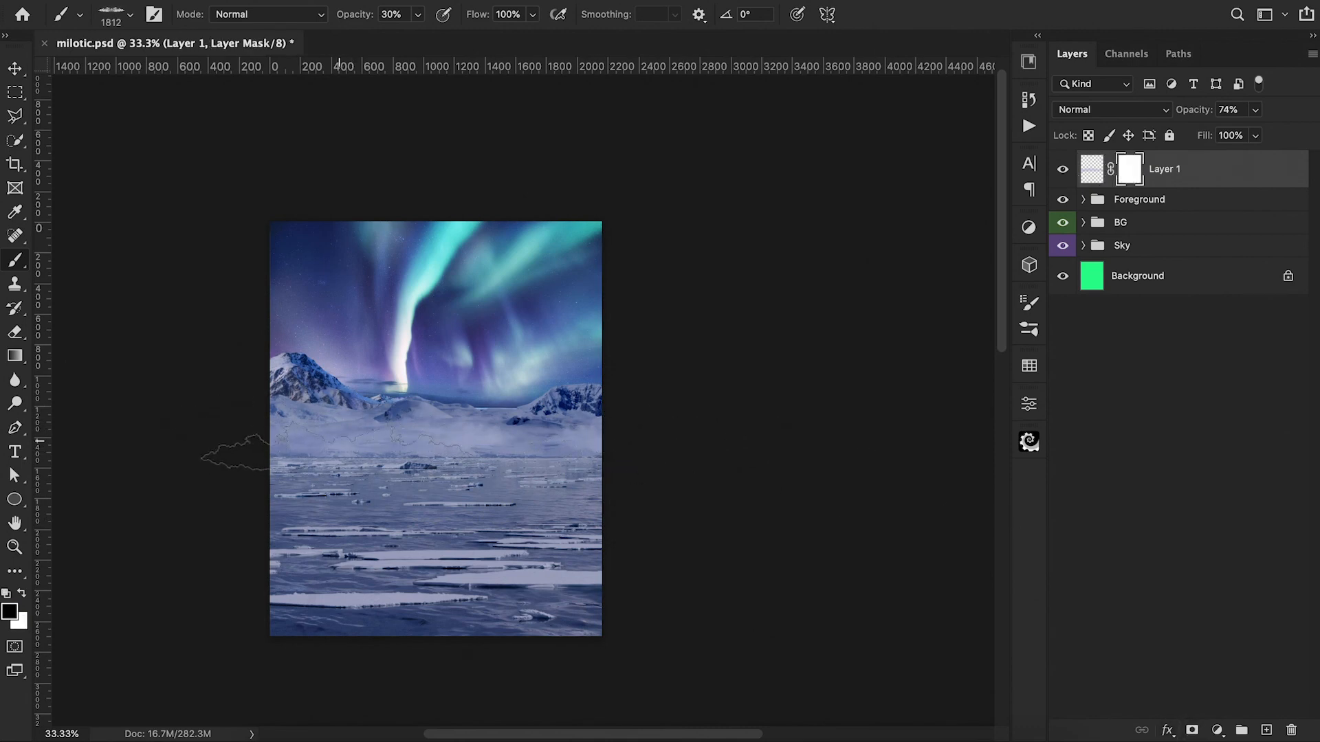
{"action": "left_click", "coordinate": [341, 452]}
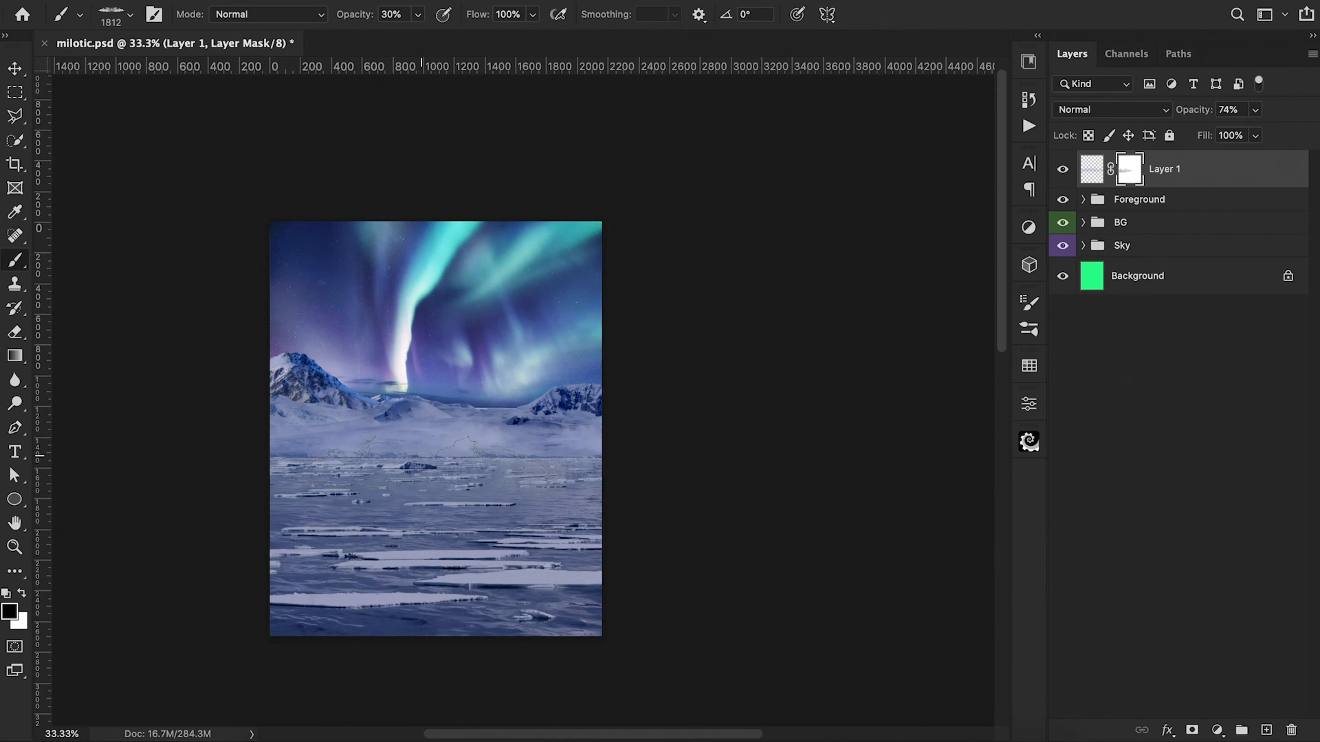